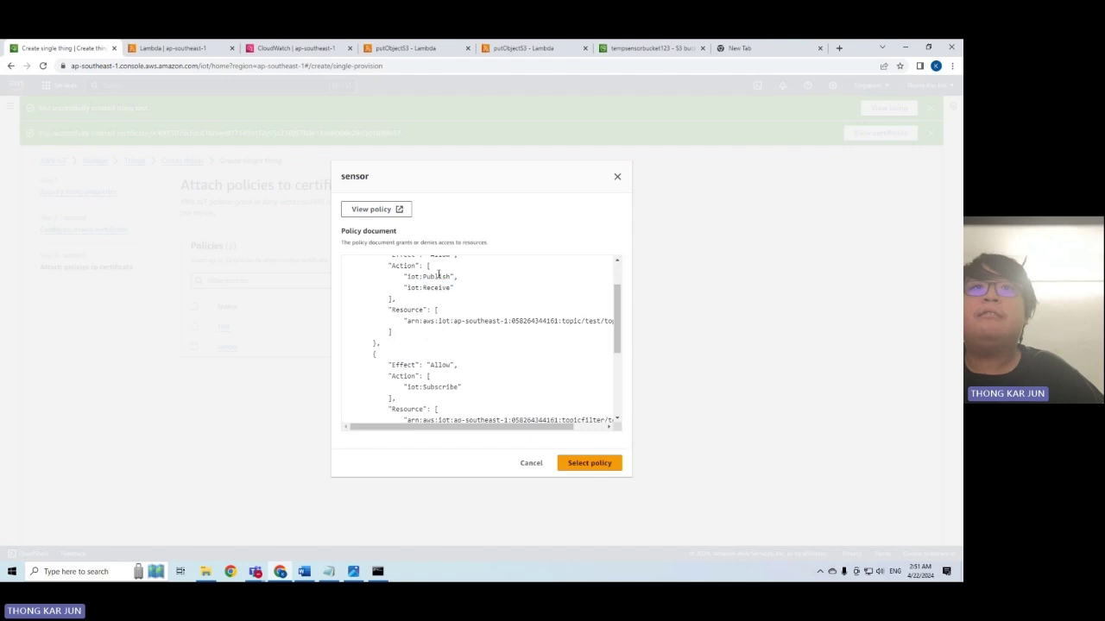
- Attach the sensor policy and create the thing test1
double_click(436, 386)
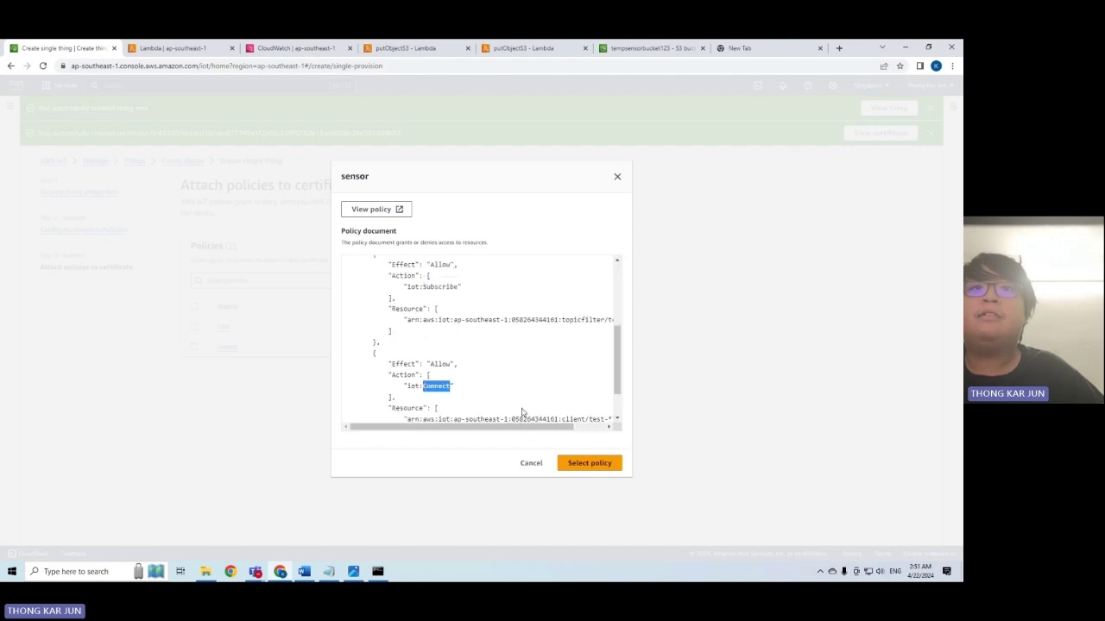
left_click(602, 466)
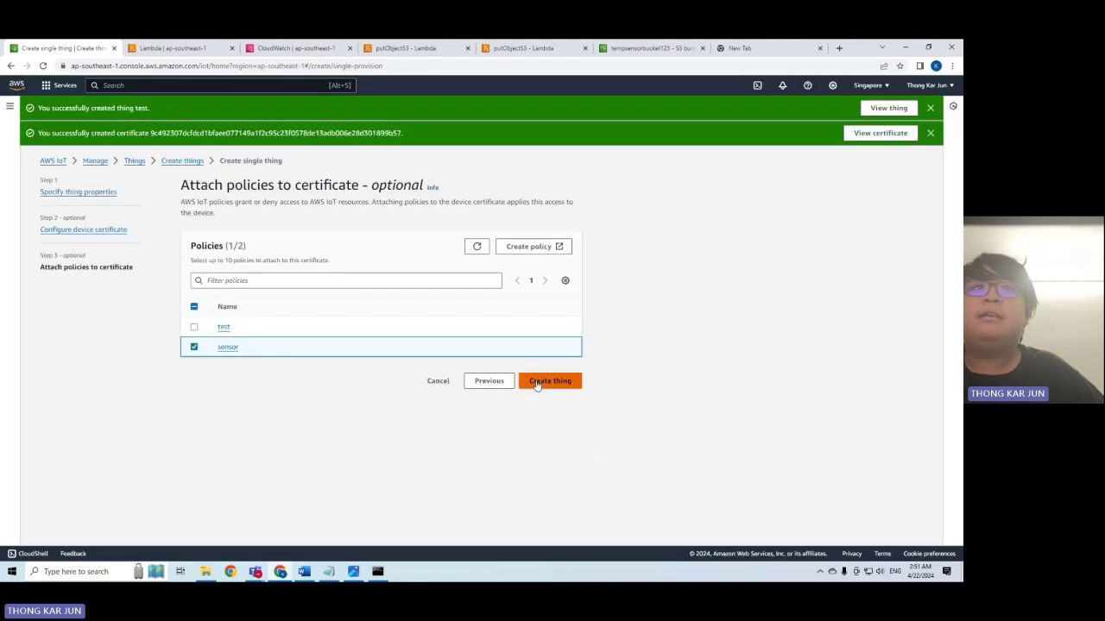
left_click(537, 384)
- Download the device certificate, public key, private key and Amazon Root CA 1 file
left_click(610, 207)
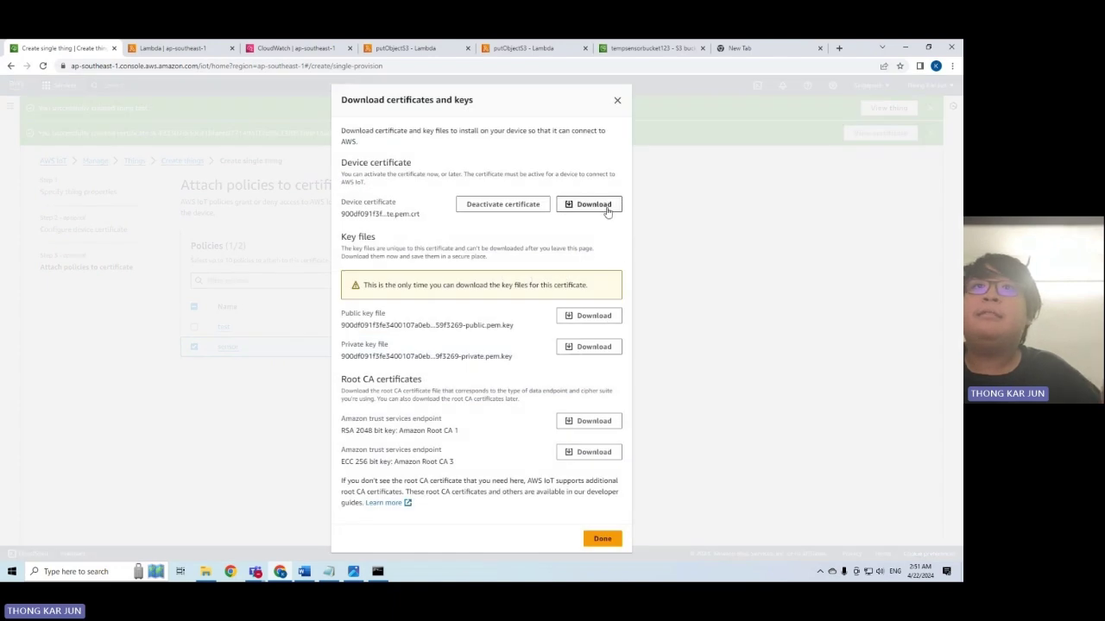
left_click(607, 315)
left_click(604, 345)
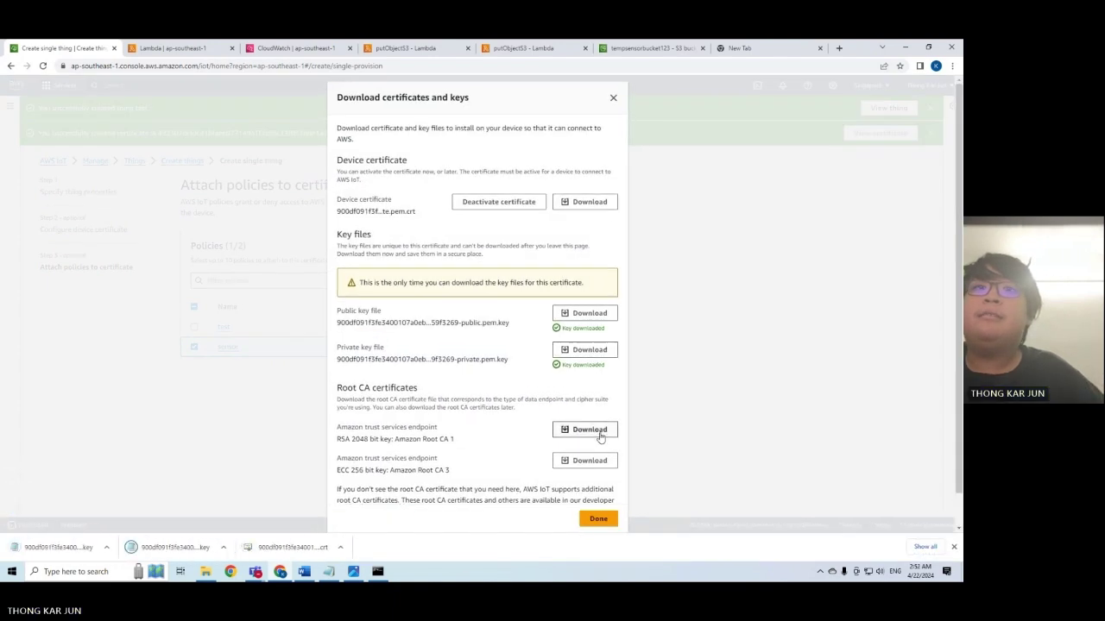
left_click(588, 435)
left_click(598, 519)
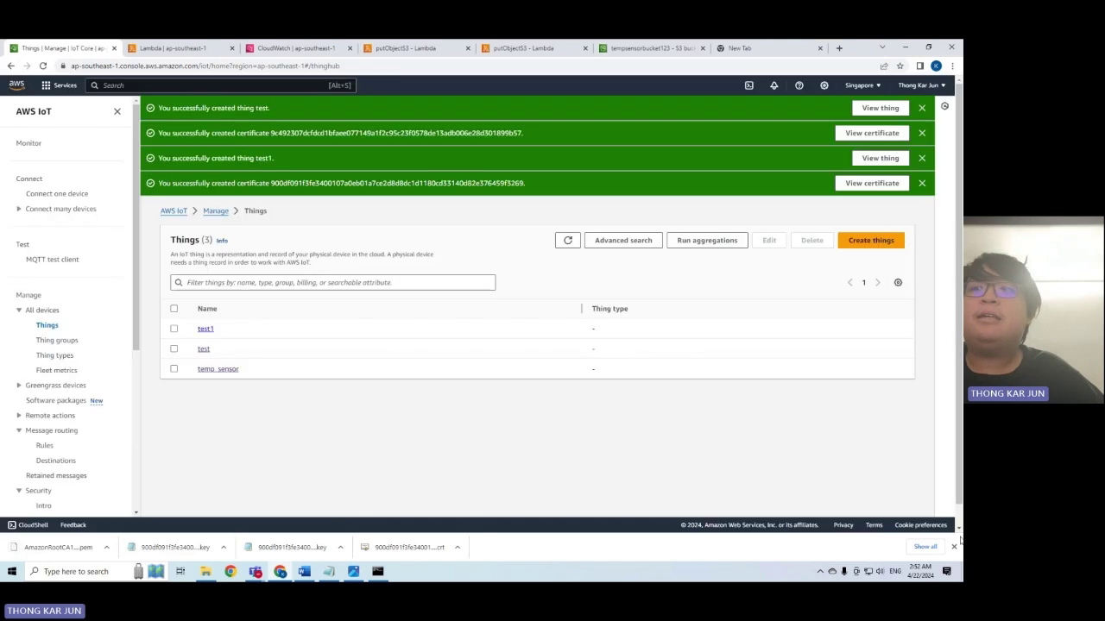
- Dismiss the browser's downloads list and bring up the certs folder window
left_click(955, 547)
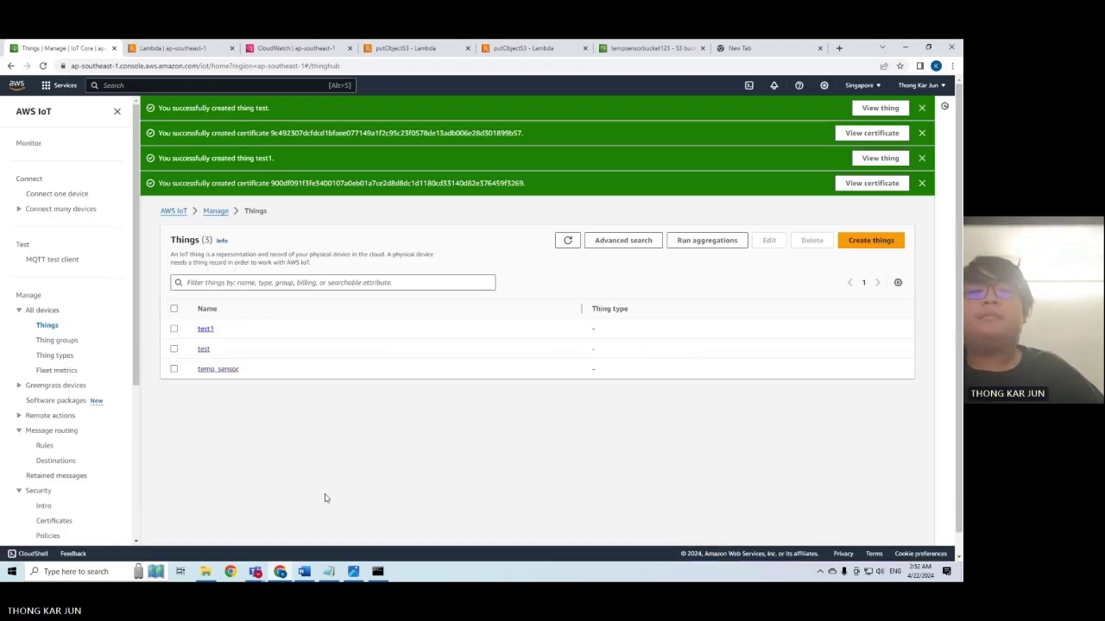
mouse_move(216, 576)
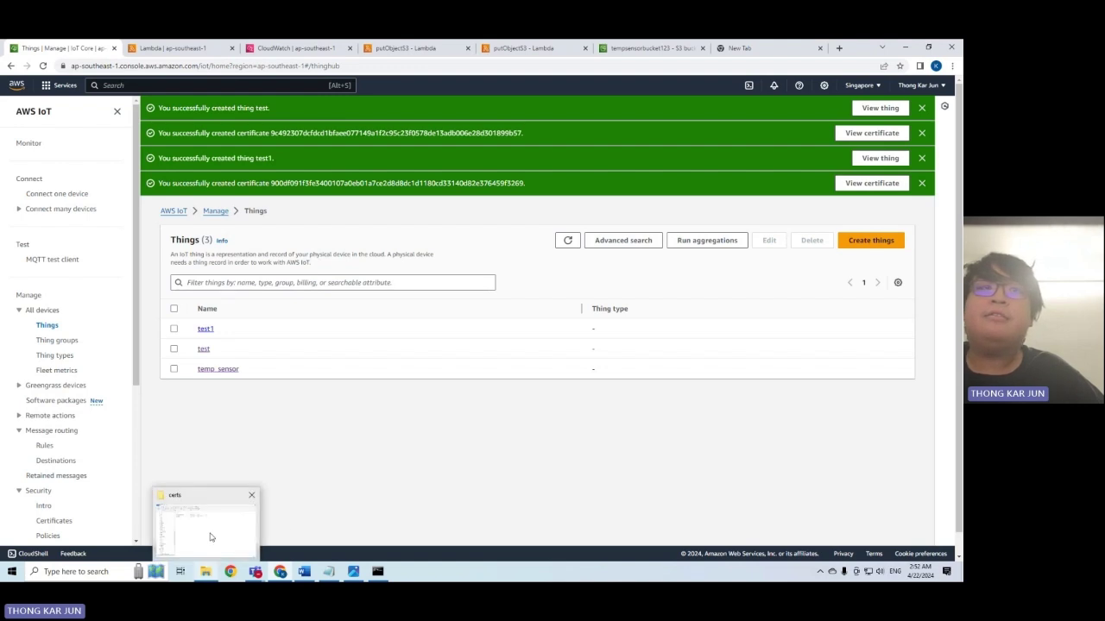
left_click(212, 534)
left_click(213, 536)
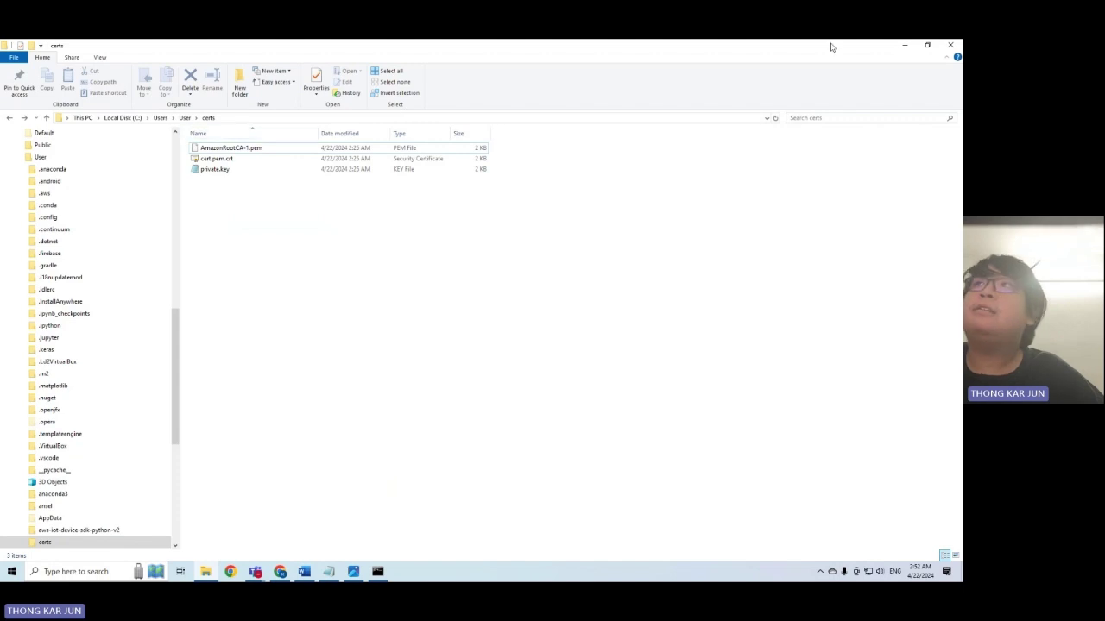
left_click(903, 46)
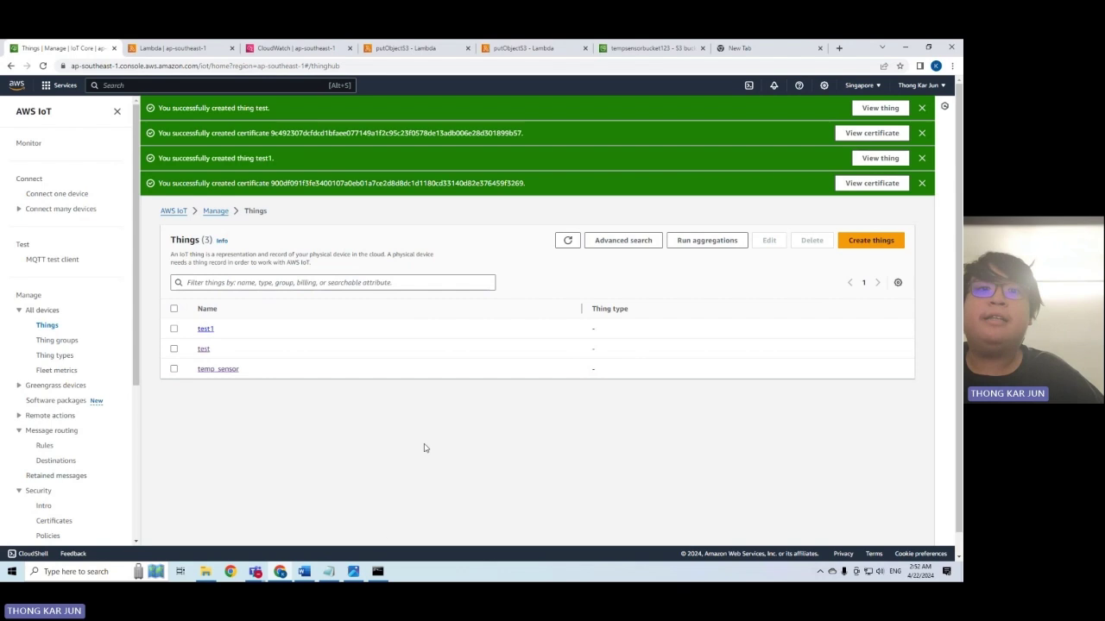
- Paste the saved python3 test.py publish command from Notepad into Command Prompt
left_click(377, 571)
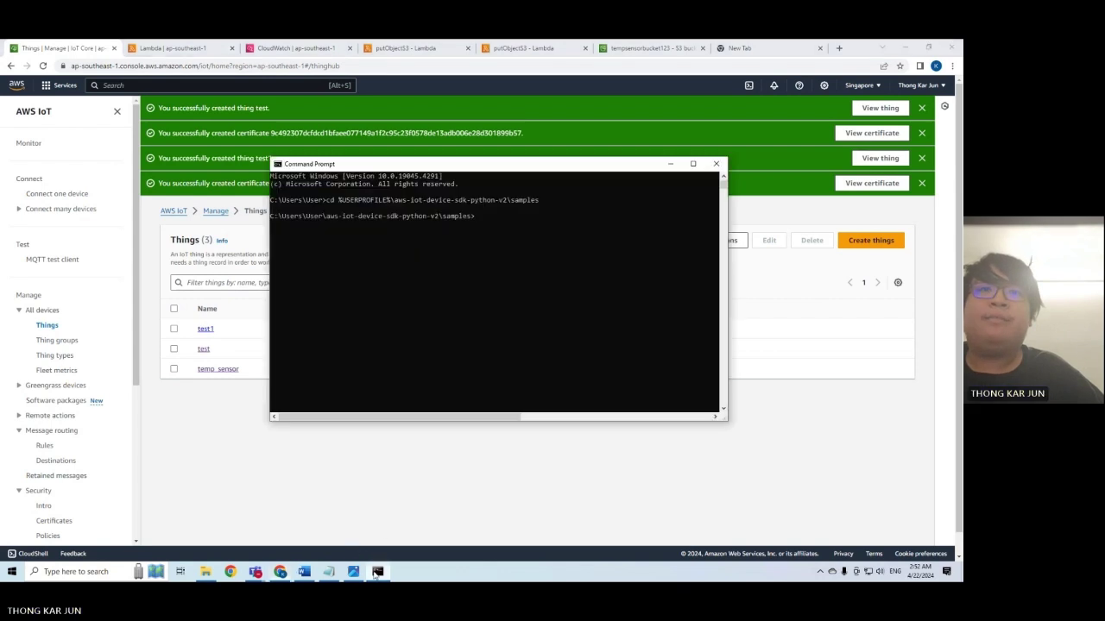
left_click(328, 571)
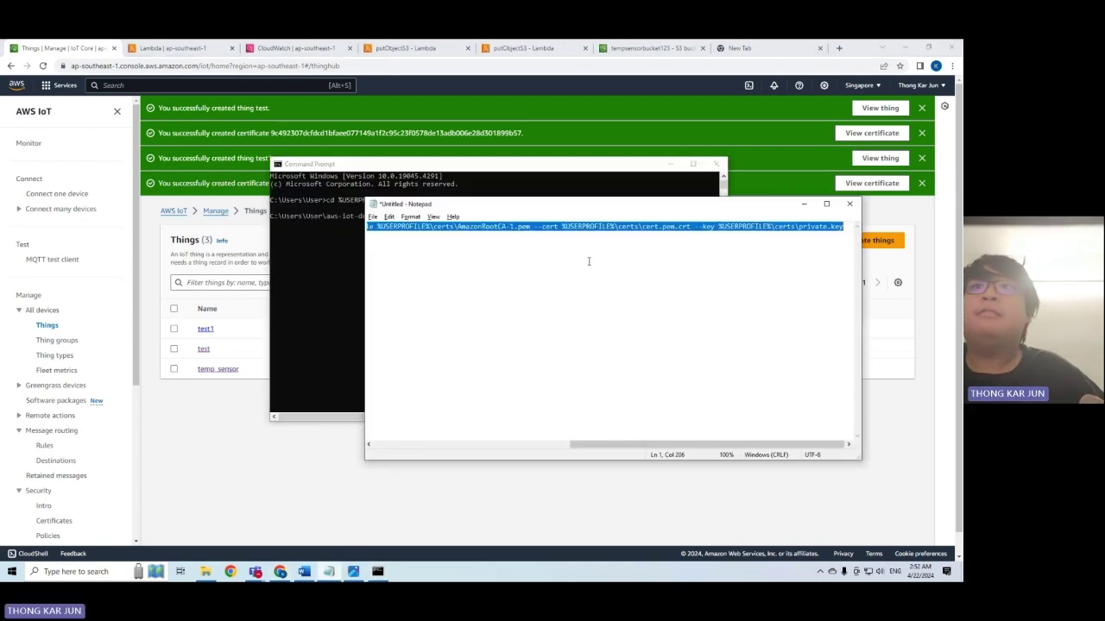
left_click(589, 260)
left_click(458, 188)
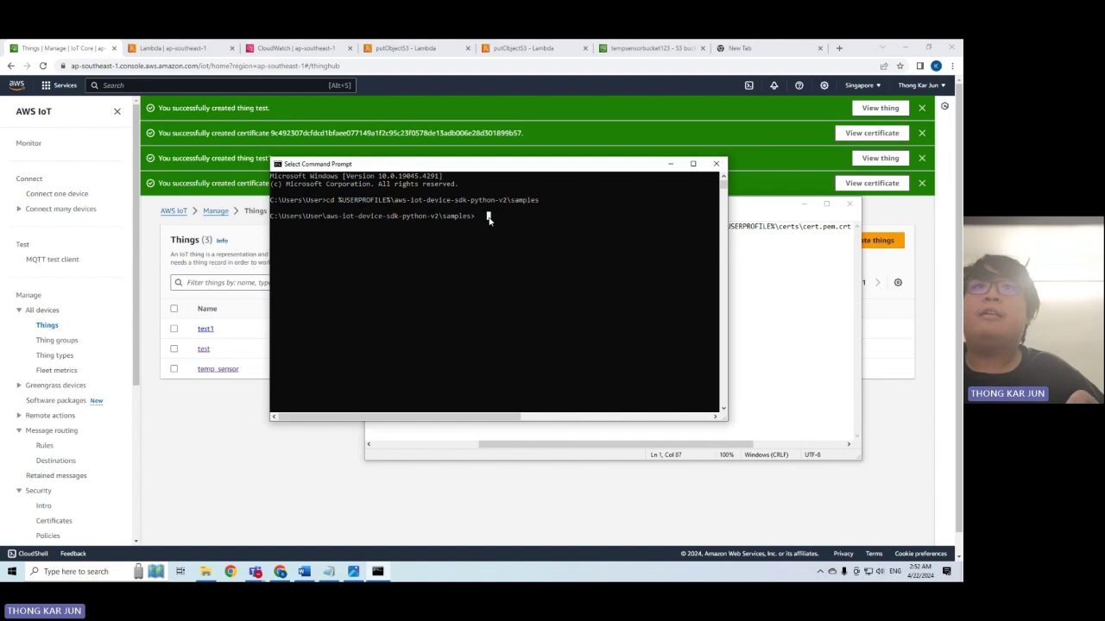
right_click(488, 216)
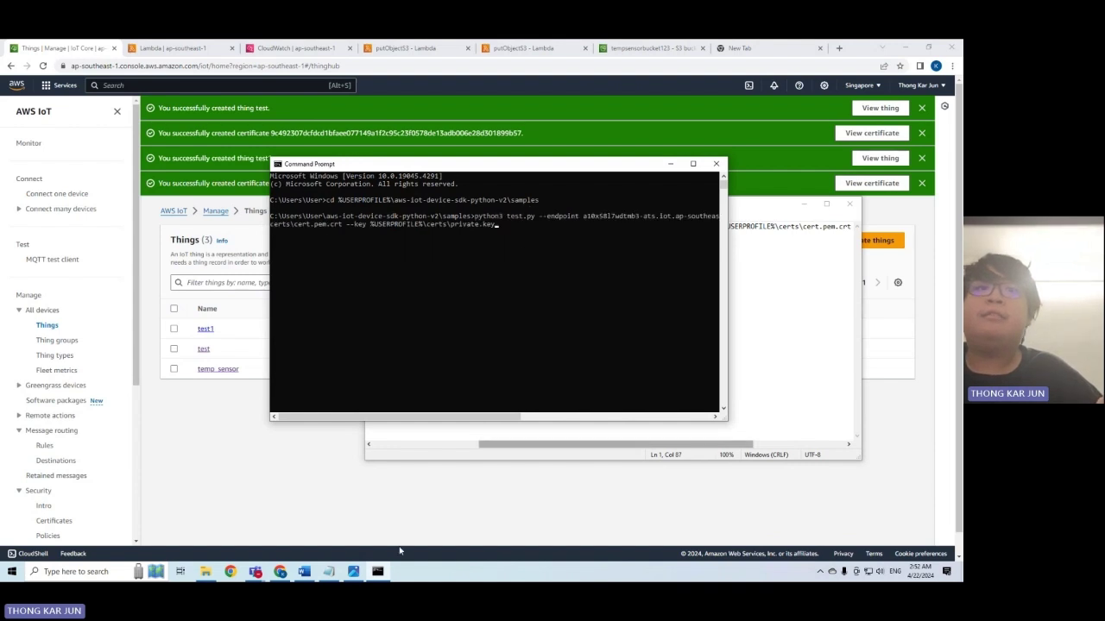
left_click(205, 571)
key("alt+Left")
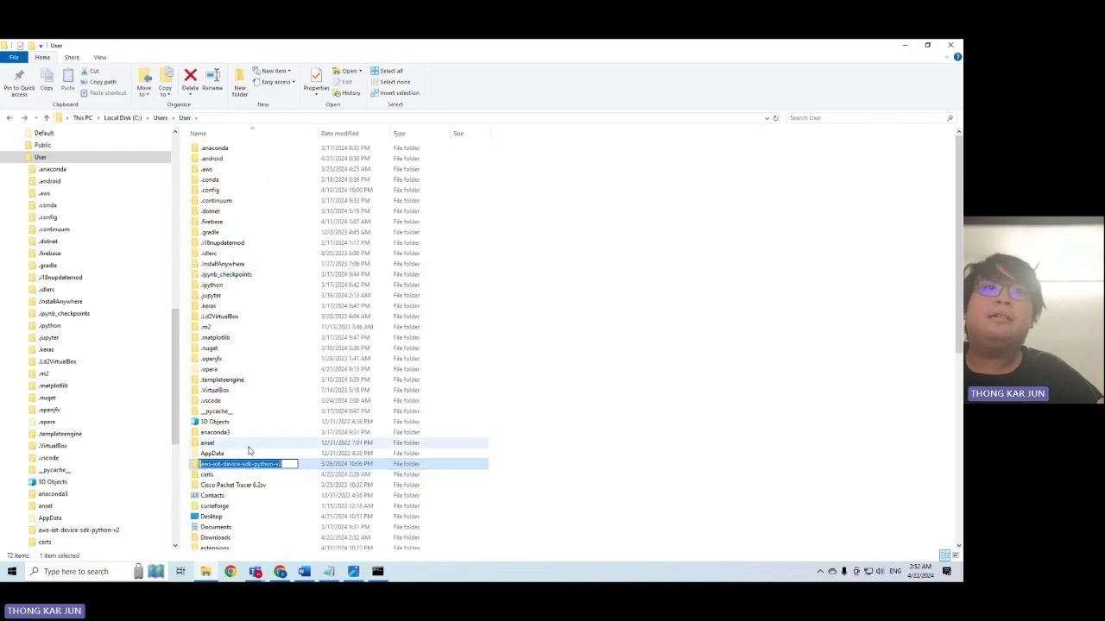
- Browse into the aws-iot-device-sdk-python-v2 samples folder in File Explorer
double_click(249, 463)
left_click(253, 233)
double_click(253, 233)
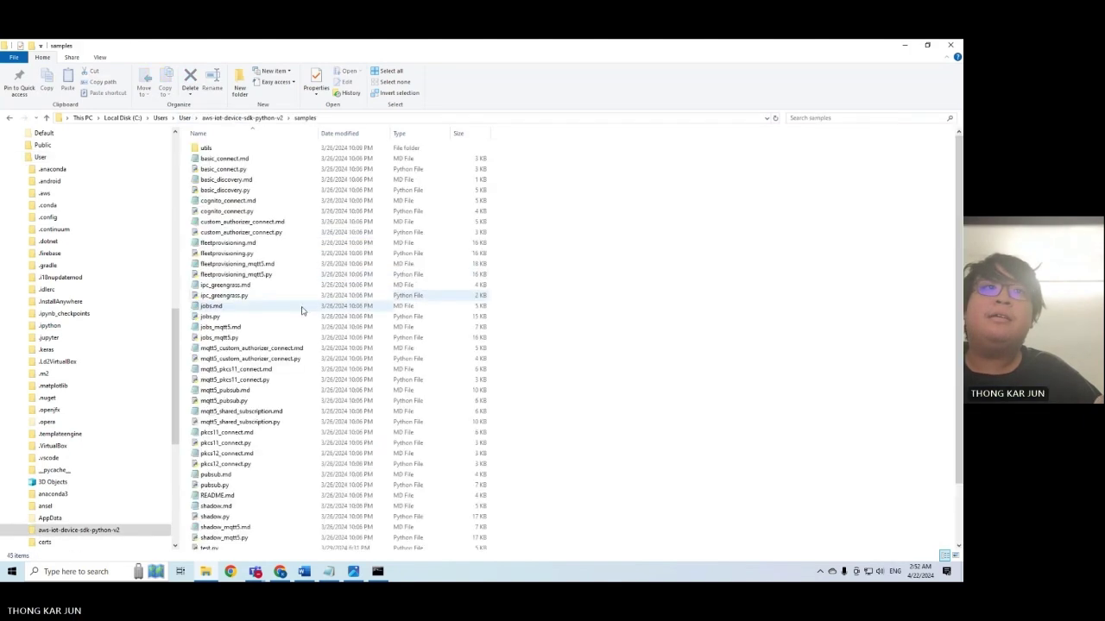
scroll(296, 390, "down", 2)
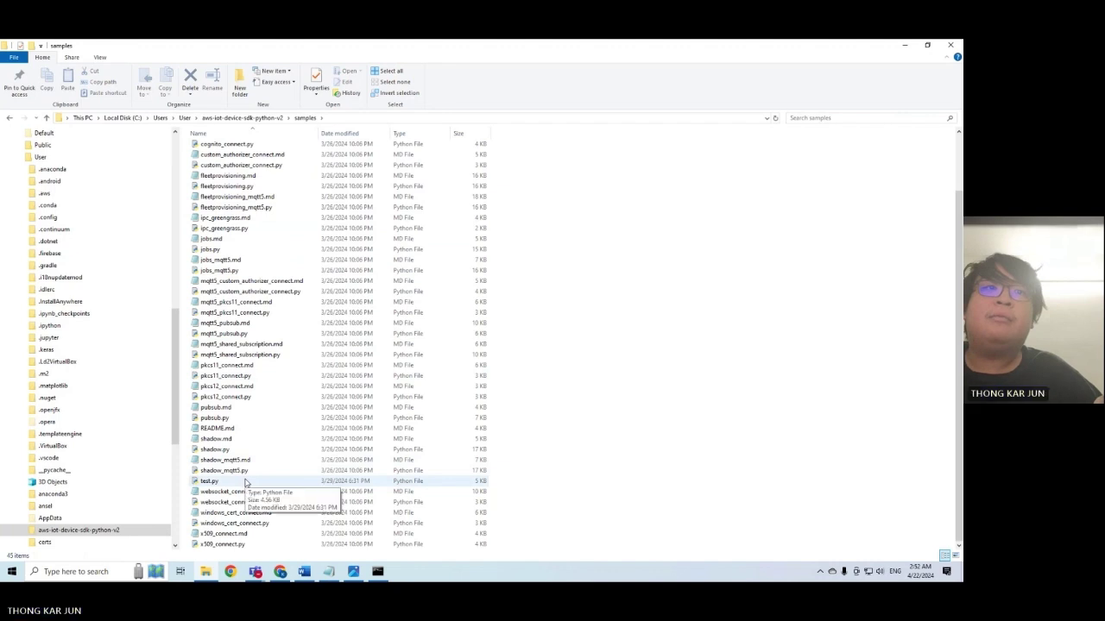
left_click(241, 420)
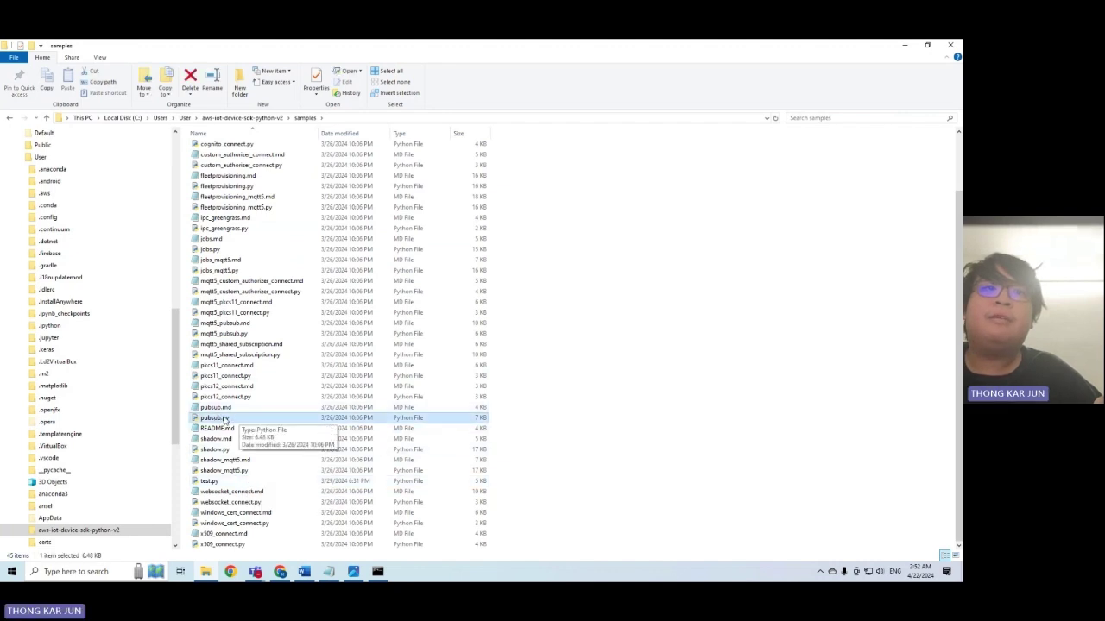
- Open test.py in IDLE 3.11 and review its sensor payload and publish code
right_click(233, 480)
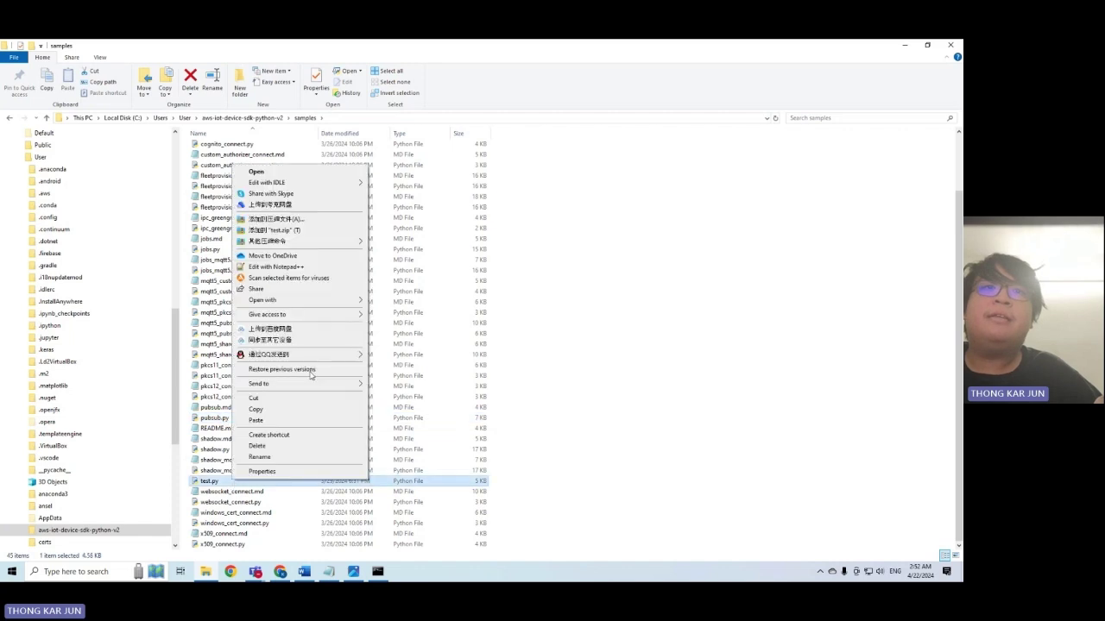
mouse_move(328, 185)
left_click(388, 184)
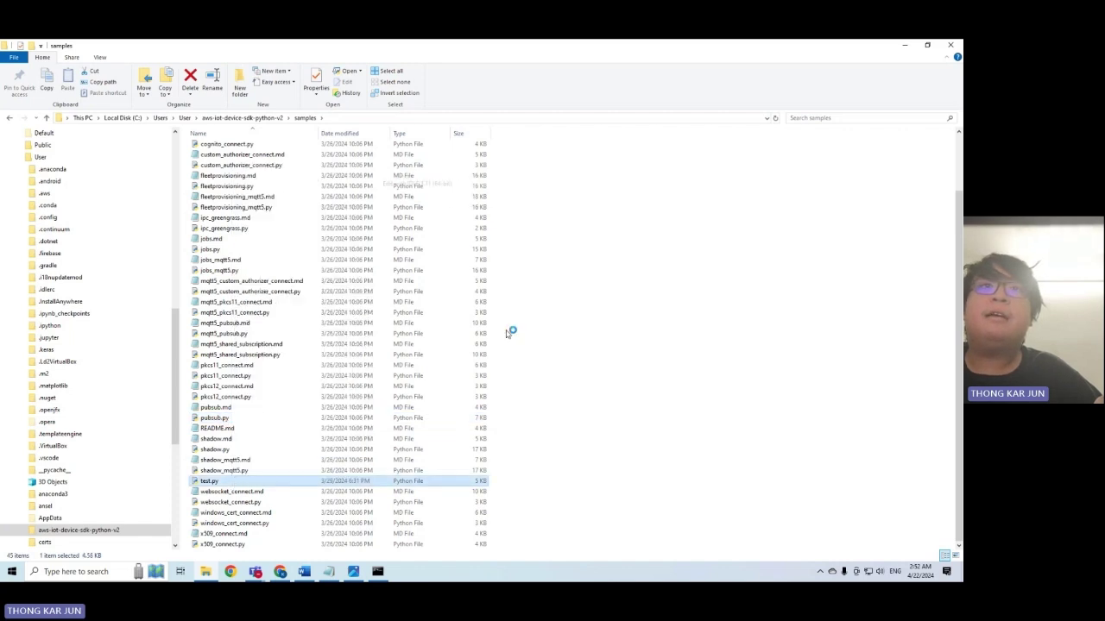
scroll(387, 218, "down", 15)
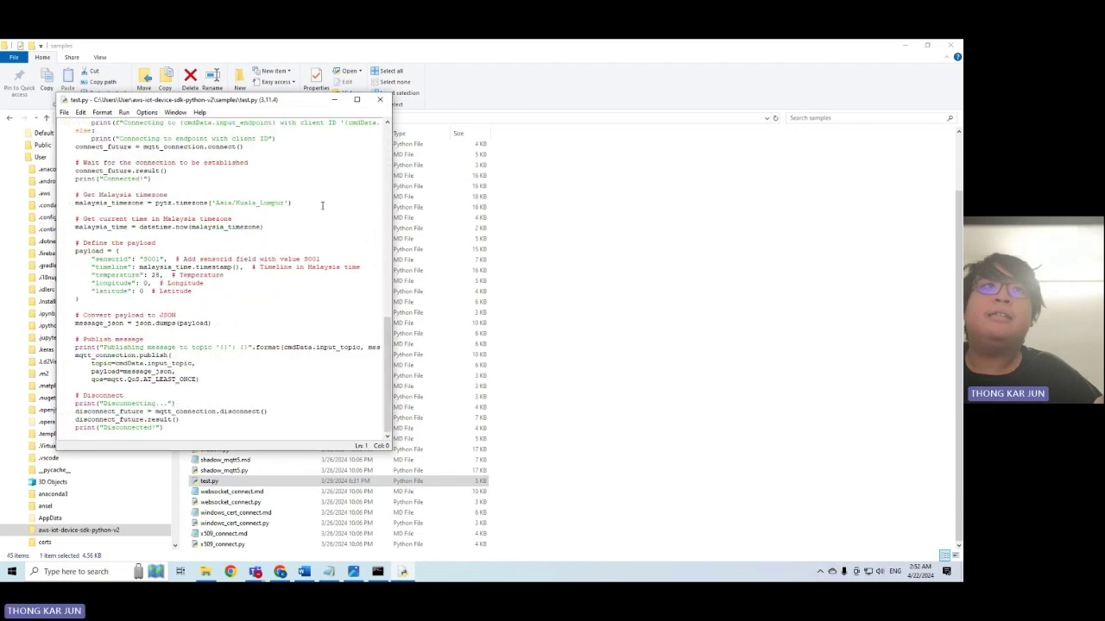
left_click_drag(216, 100, 535, 191)
scroll(576, 363, "up", 15)
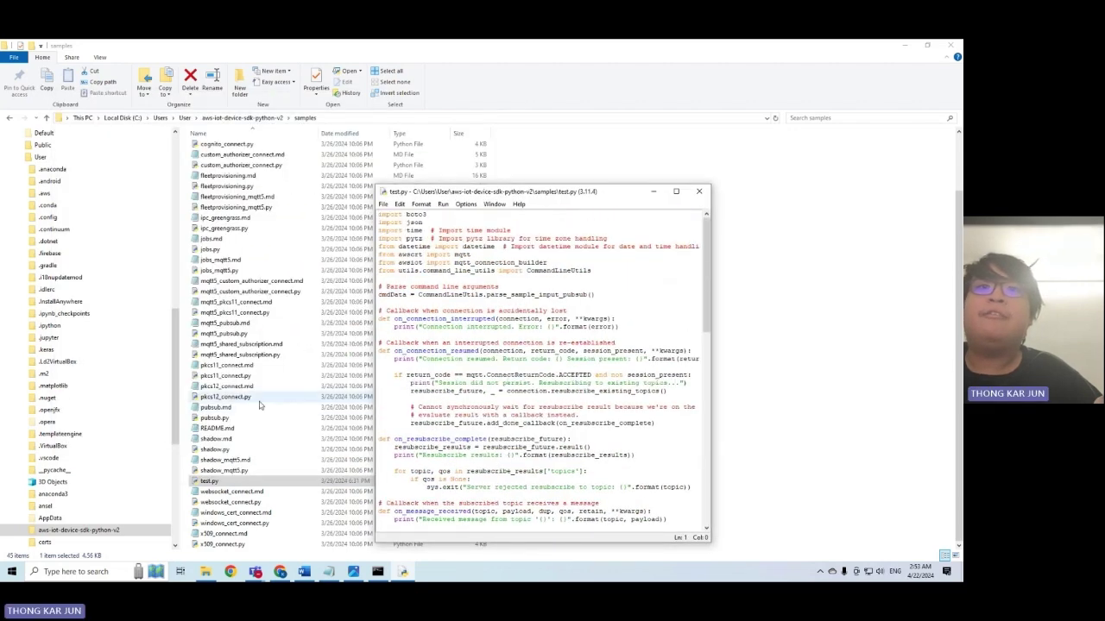
left_click(278, 572)
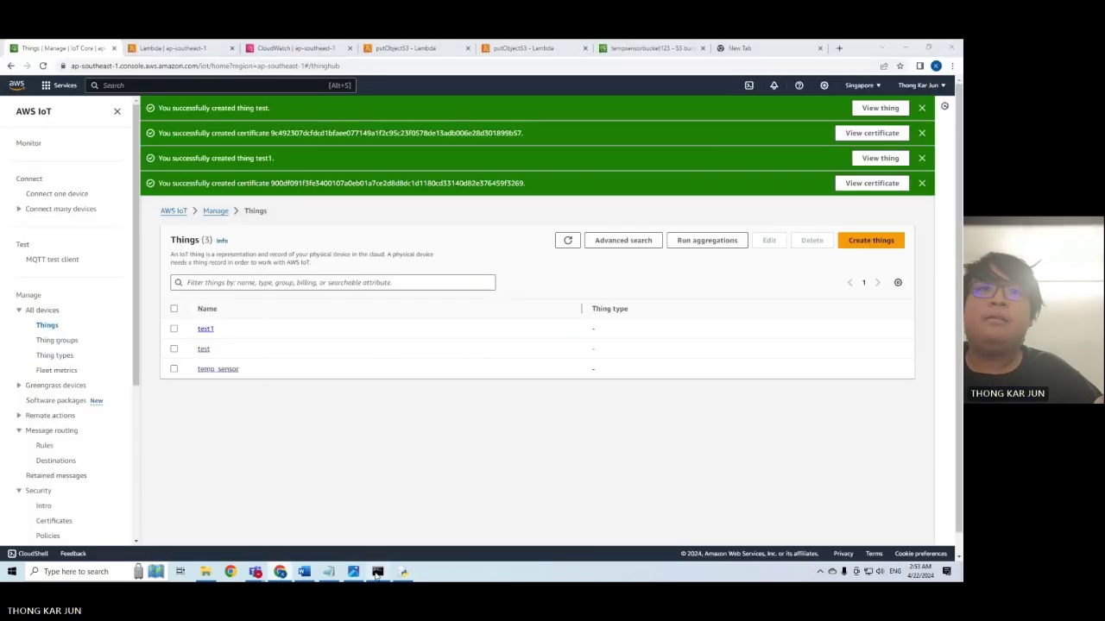
left_click(380, 571)
- Run test.py and confirm the S001 reading with temperature 28 arrives in the MQTT test client
key("Return")
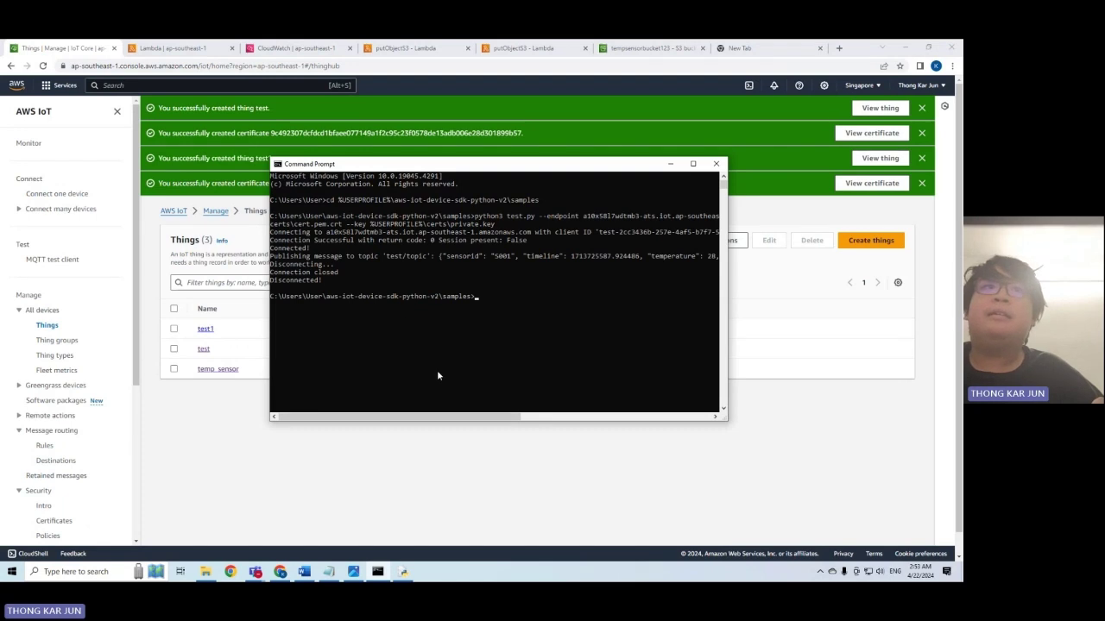
left_click(52, 259)
scroll(306, 370, "down", 2)
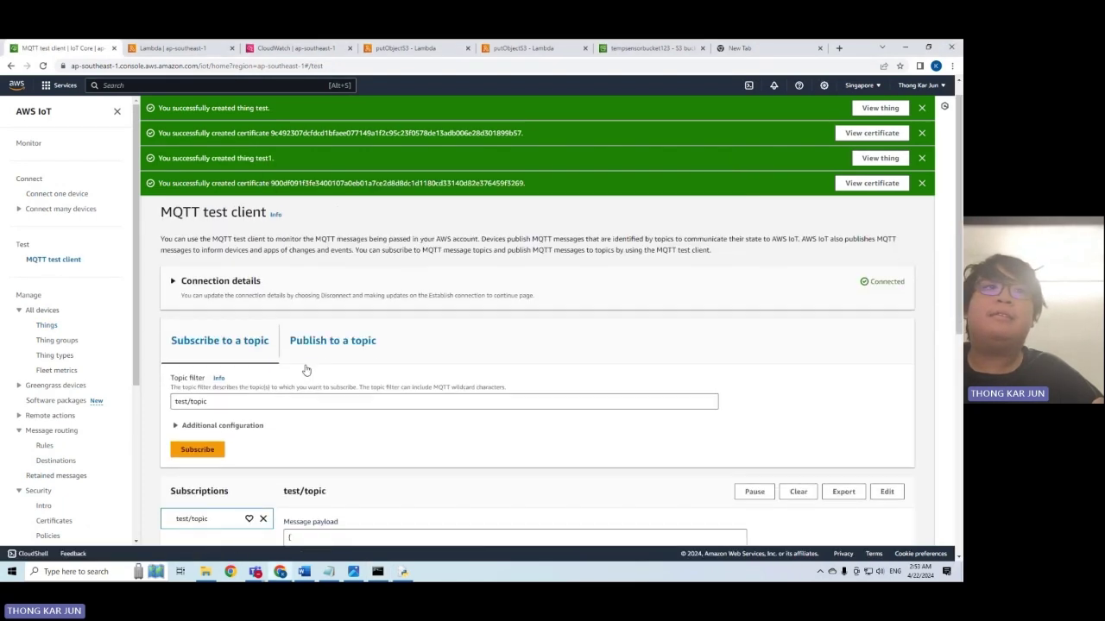
scroll(316, 337, "down", 2)
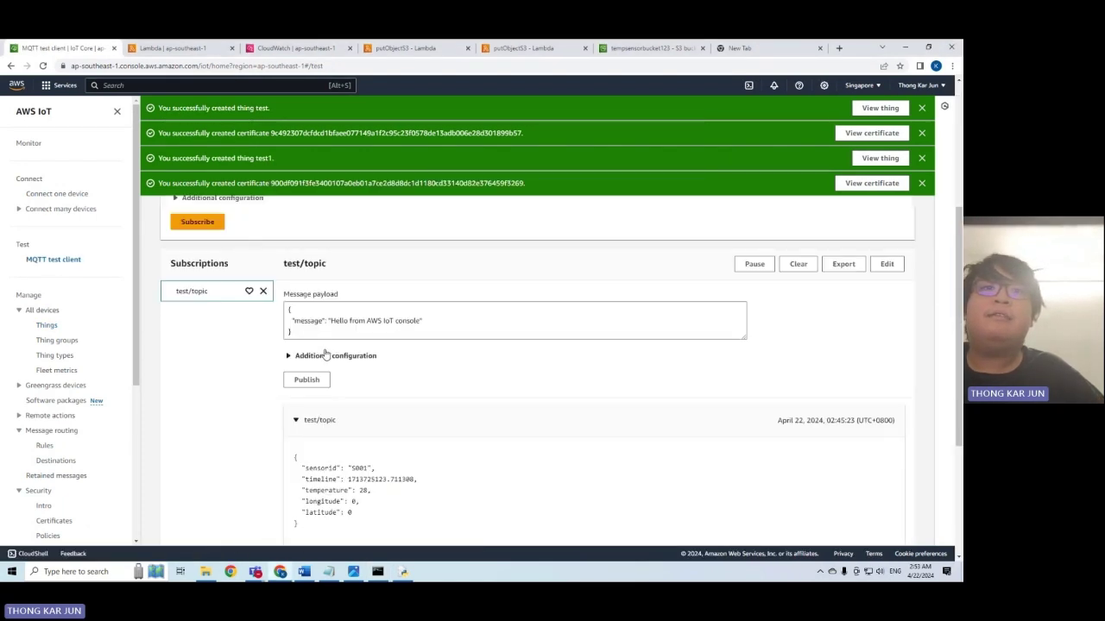
scroll(341, 385, "down", 1)
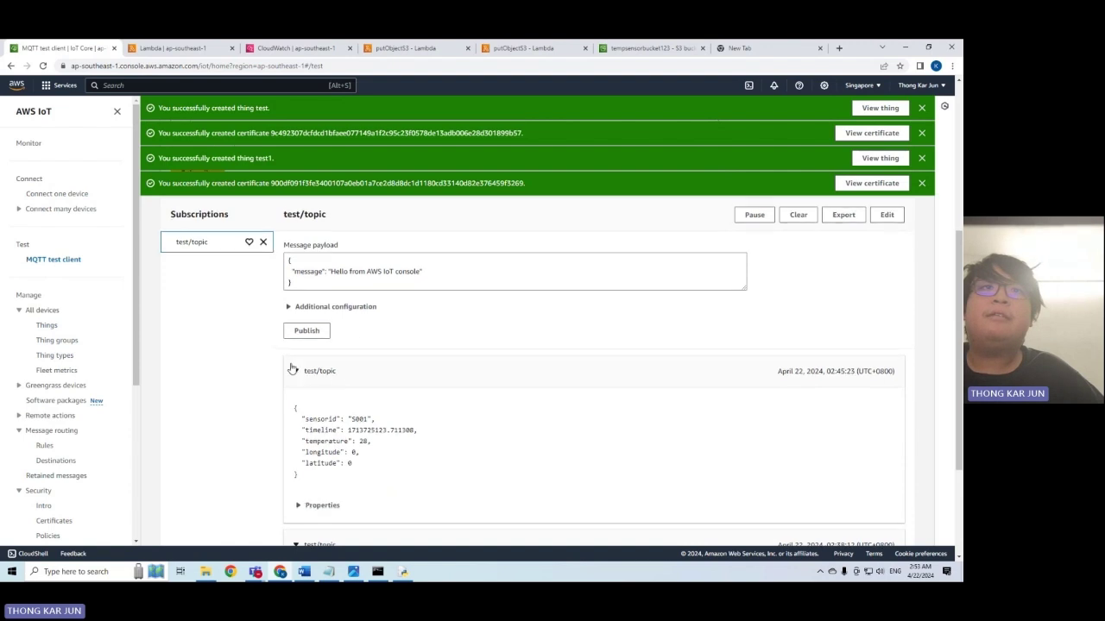
scroll(291, 369, "up", 1)
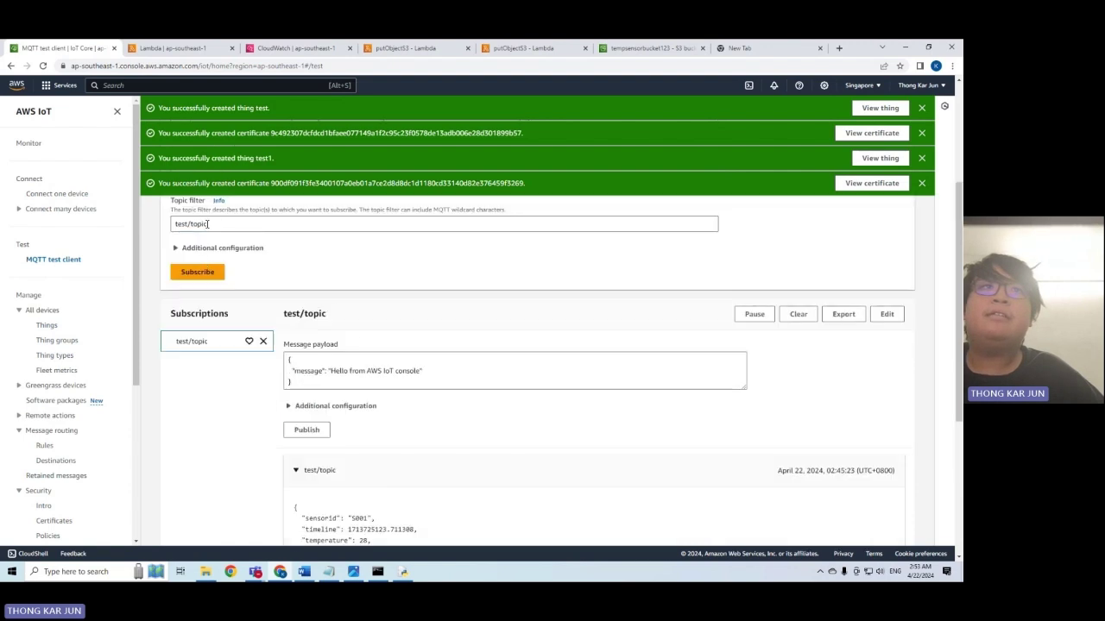
scroll(207, 223, "down", 1)
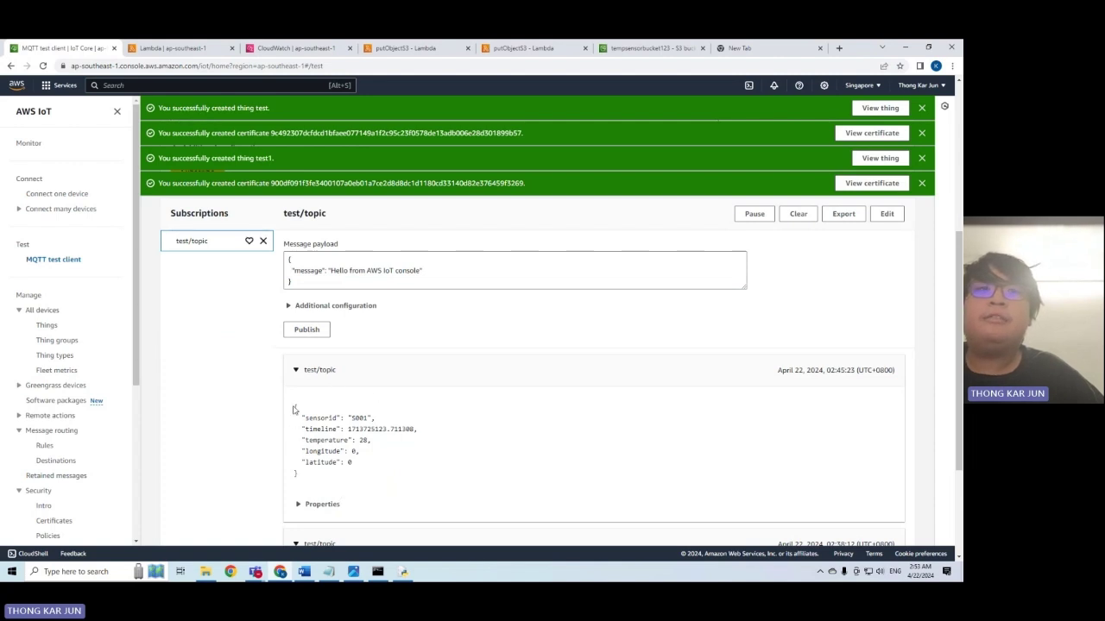
left_click_drag(294, 409, 325, 476)
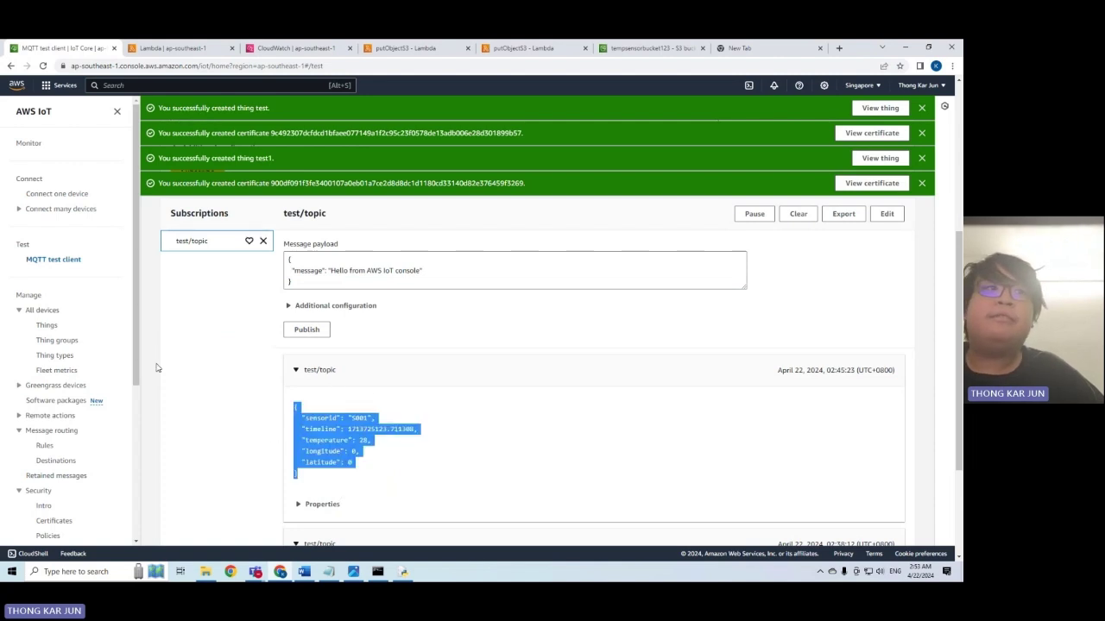
scroll(118, 370, "down", 2)
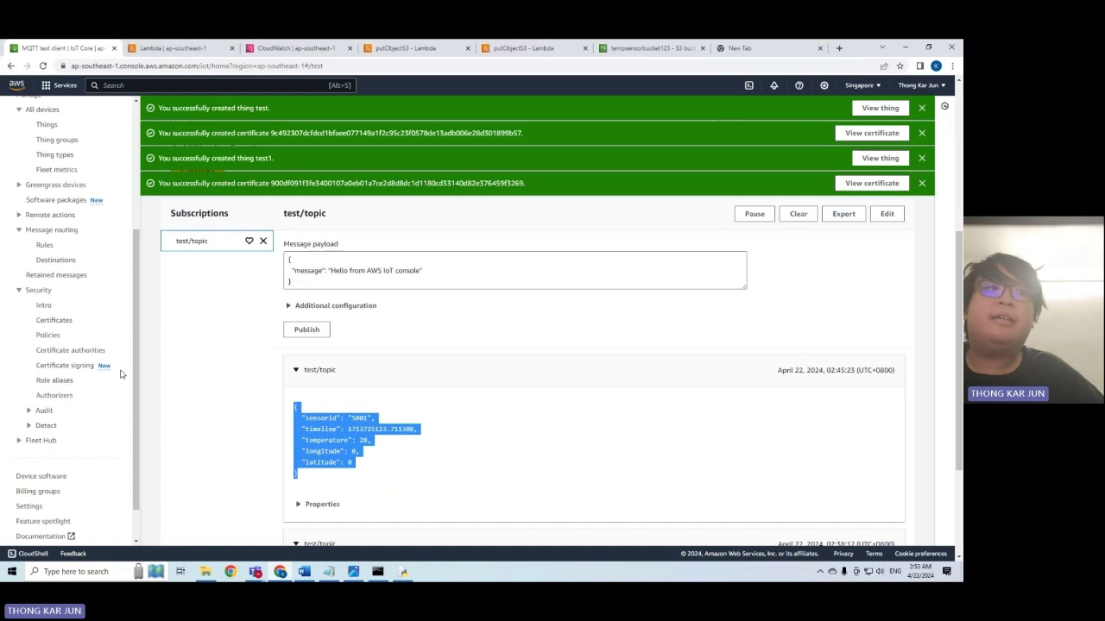
left_click(44, 246)
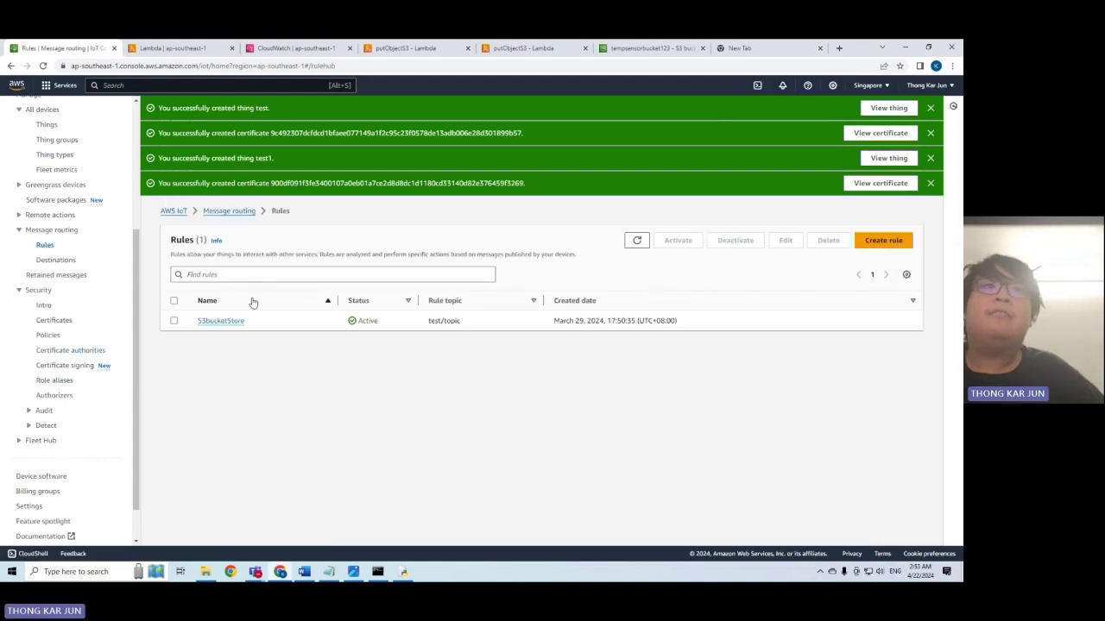
- Review the S3bucketStore rule's SQL statement and follow its Lambda action to putObjectS3
left_click(211, 323)
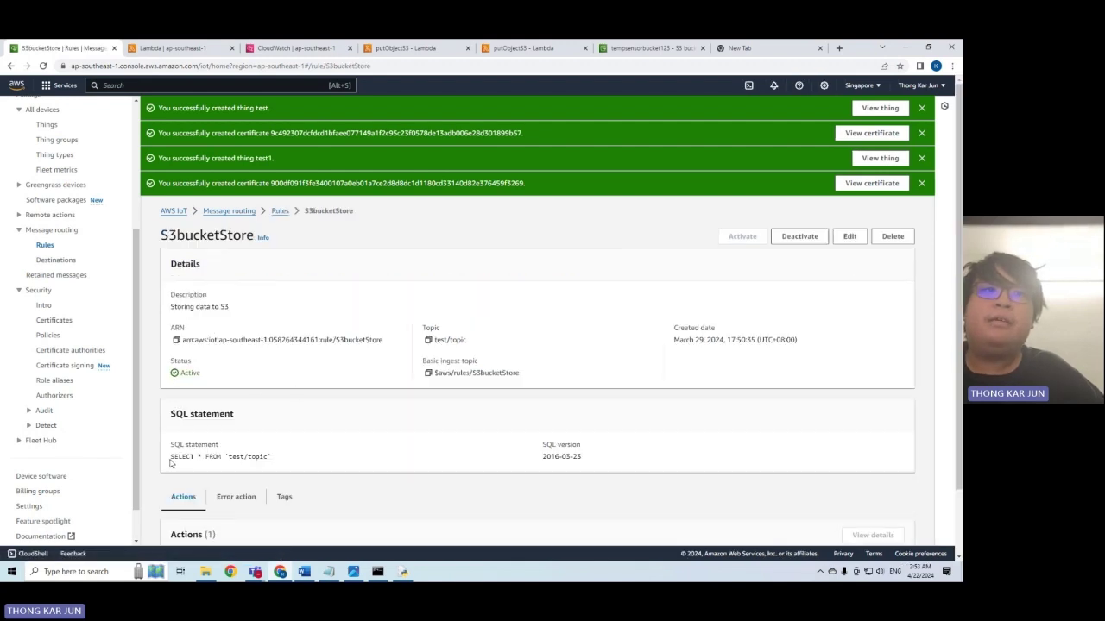
left_click_drag(171, 457, 261, 458)
left_click(266, 458)
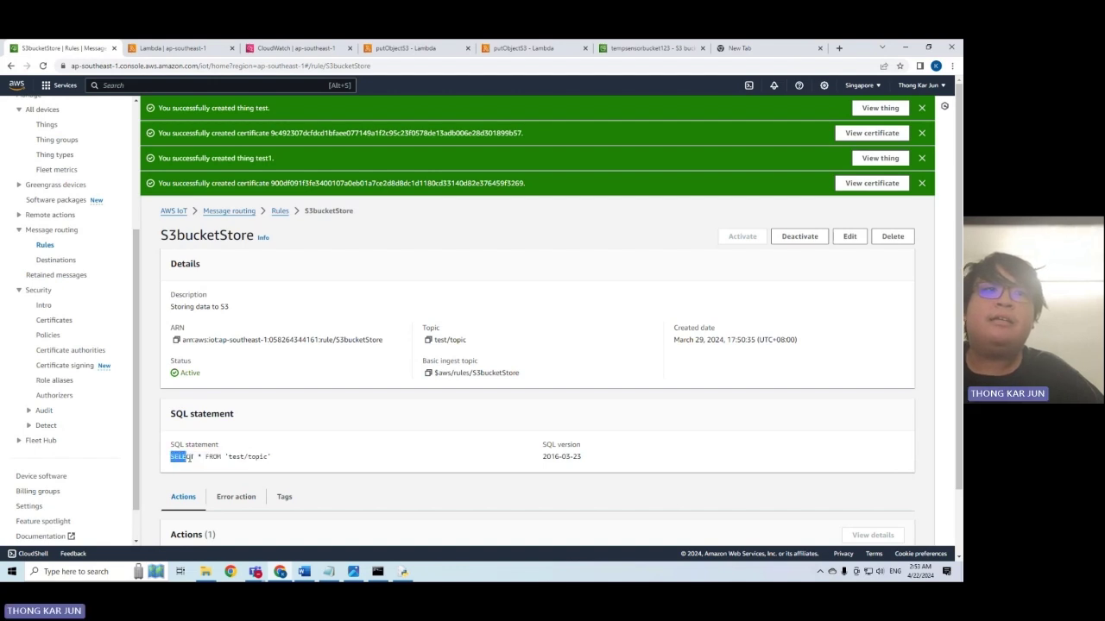
left_click_drag(189, 458, 226, 458)
scroll(228, 460, "down", 1)
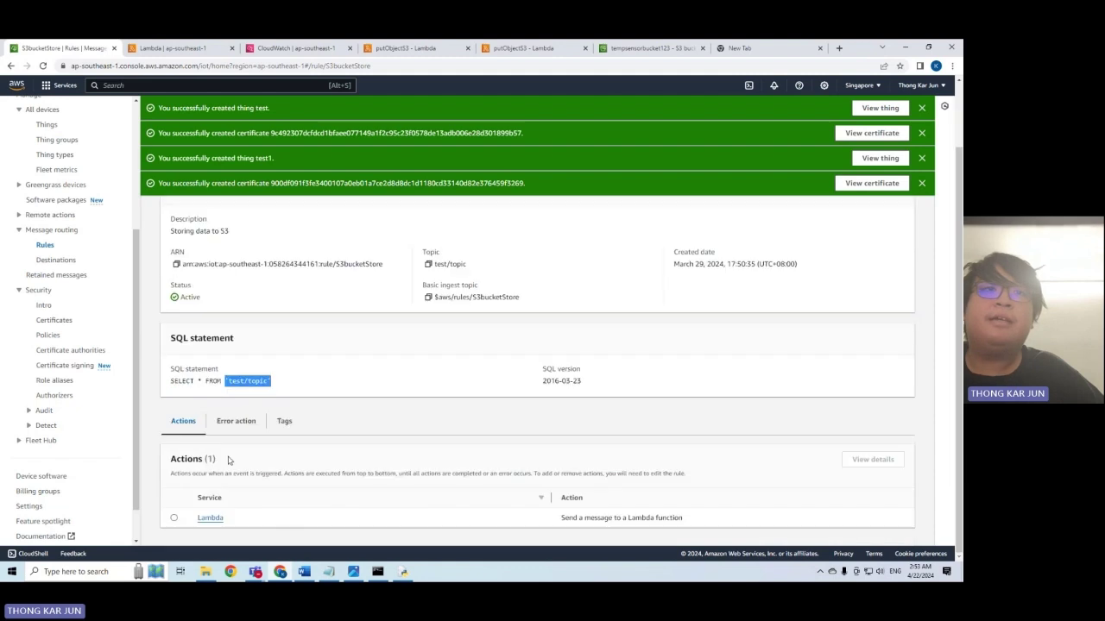
left_click(210, 519)
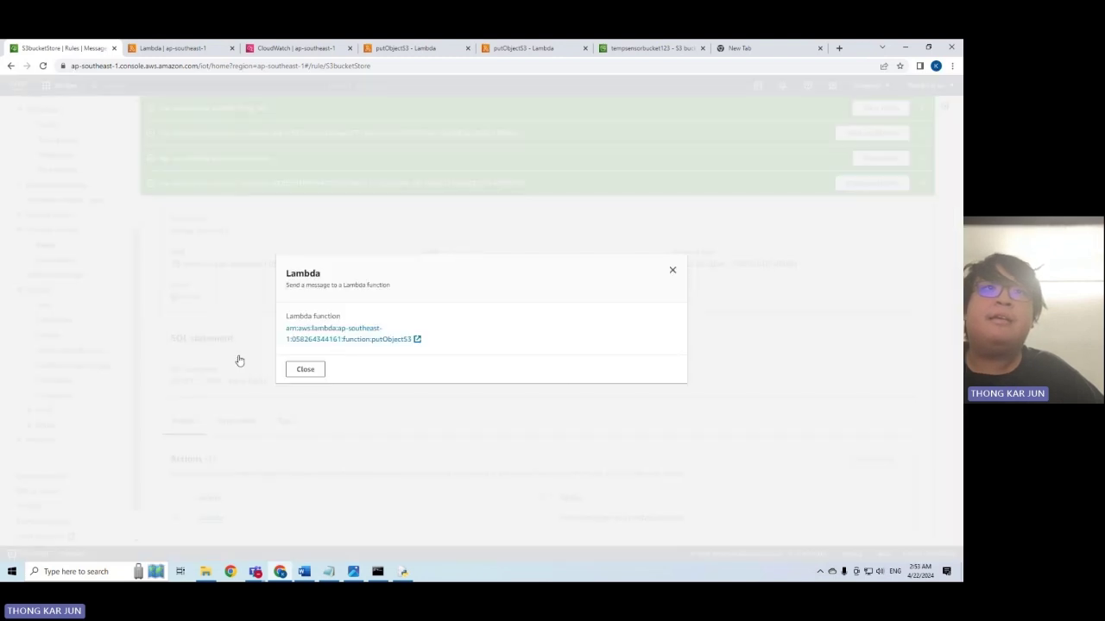
left_click(308, 344)
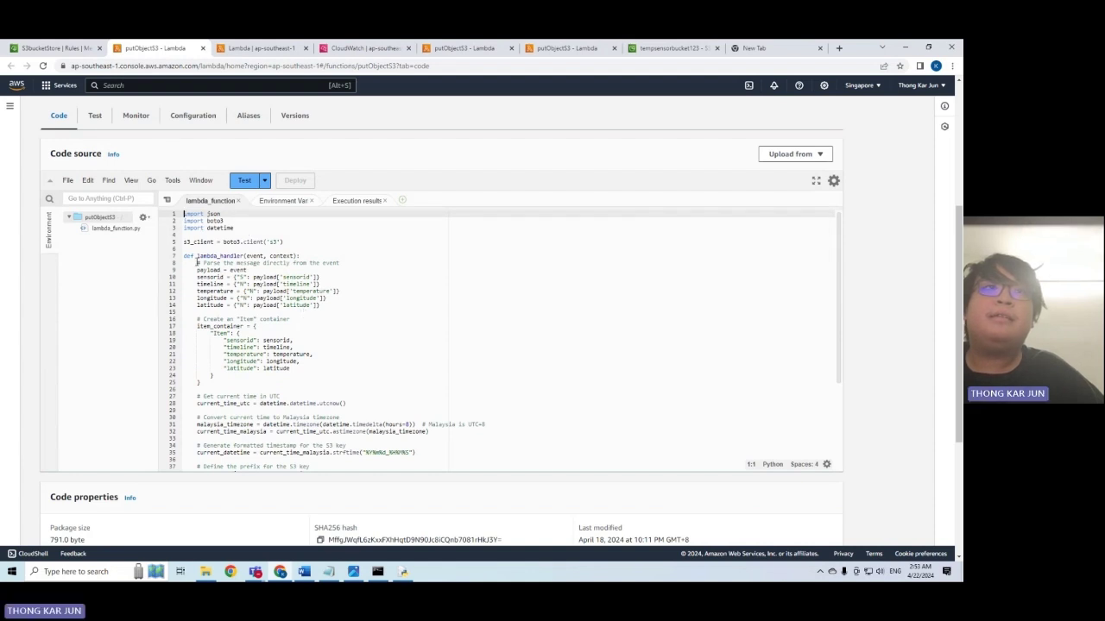
- Review the item_container block and the bucket_name tempsensorbucket123 in putObjectS3's code
left_click_drag(197, 327, 232, 376)
left_click(239, 376)
scroll(238, 376, "down", 3)
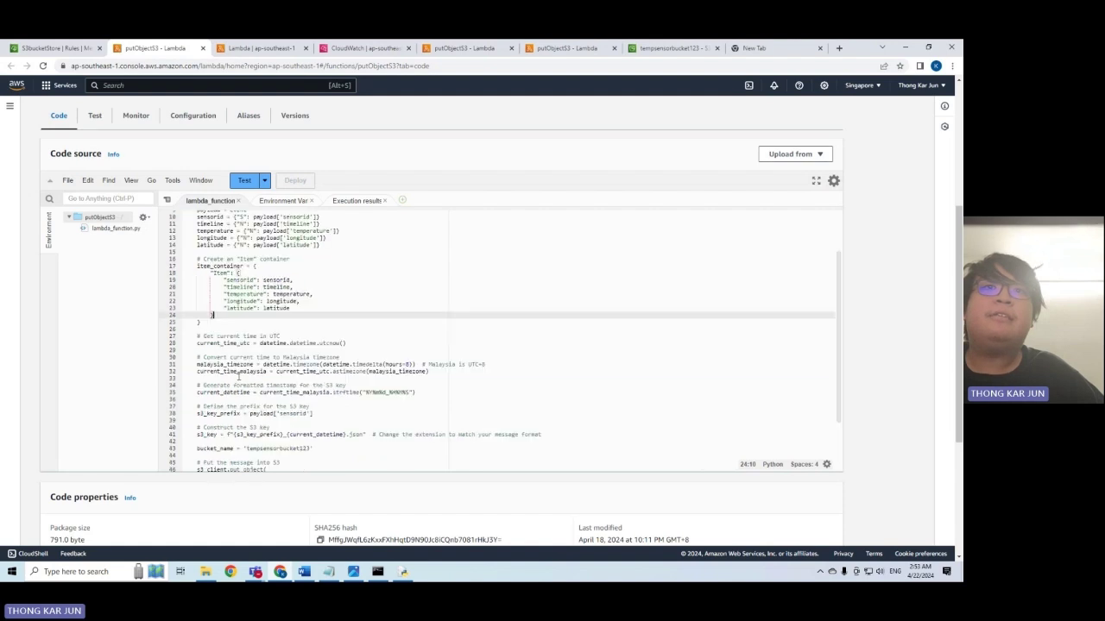
scroll(240, 376, "down", 6)
left_click(270, 327)
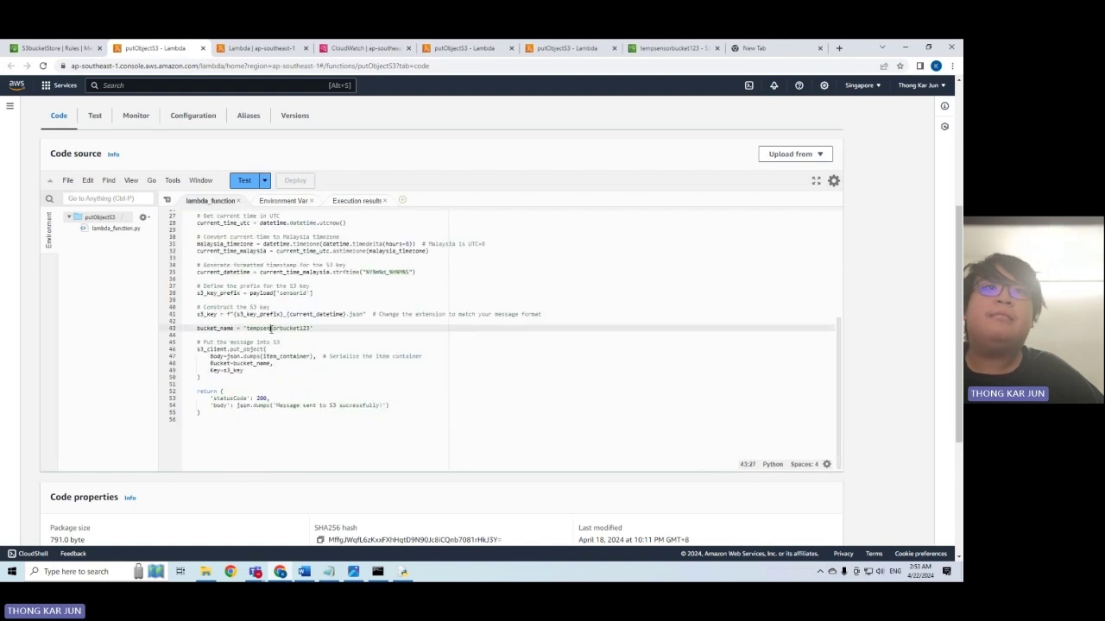
double_click(271, 328)
- Read through the rest of the handler, including its json return statement
scroll(271, 328, "up", 3)
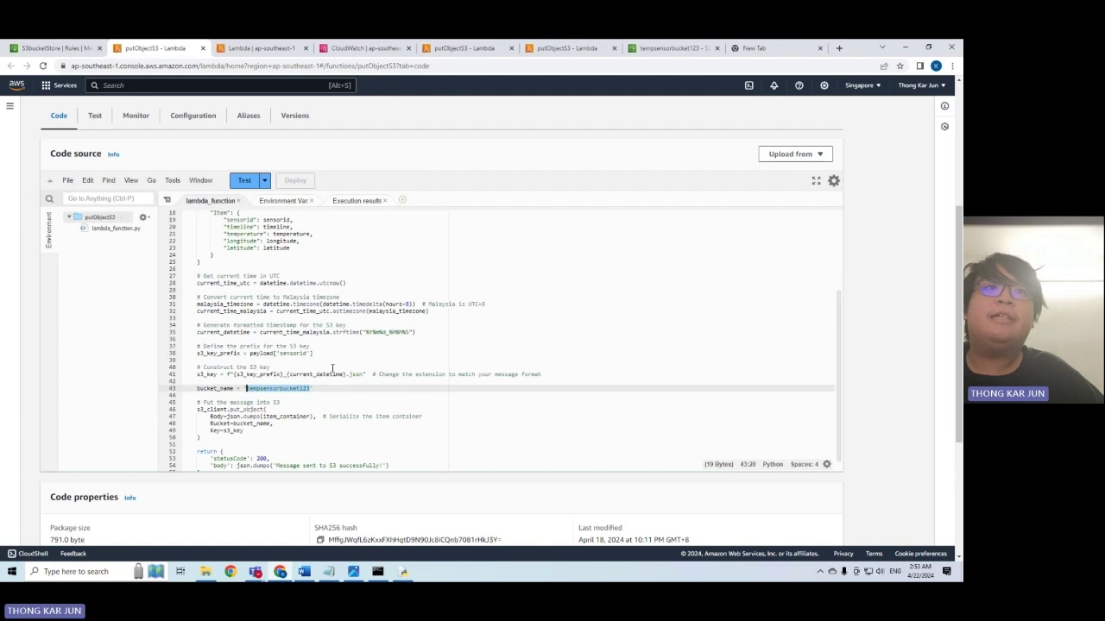
scroll(333, 369, "up", 2)
left_click_drag(203, 322, 195, 266)
left_click_drag(196, 217, 299, 244)
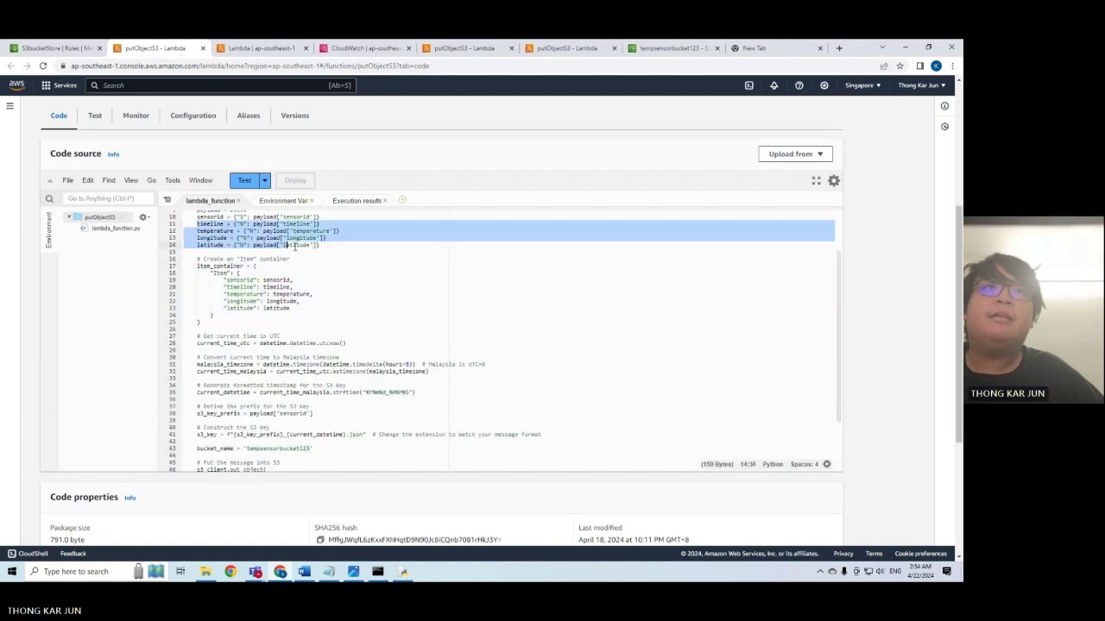
scroll(253, 391, "down", 5)
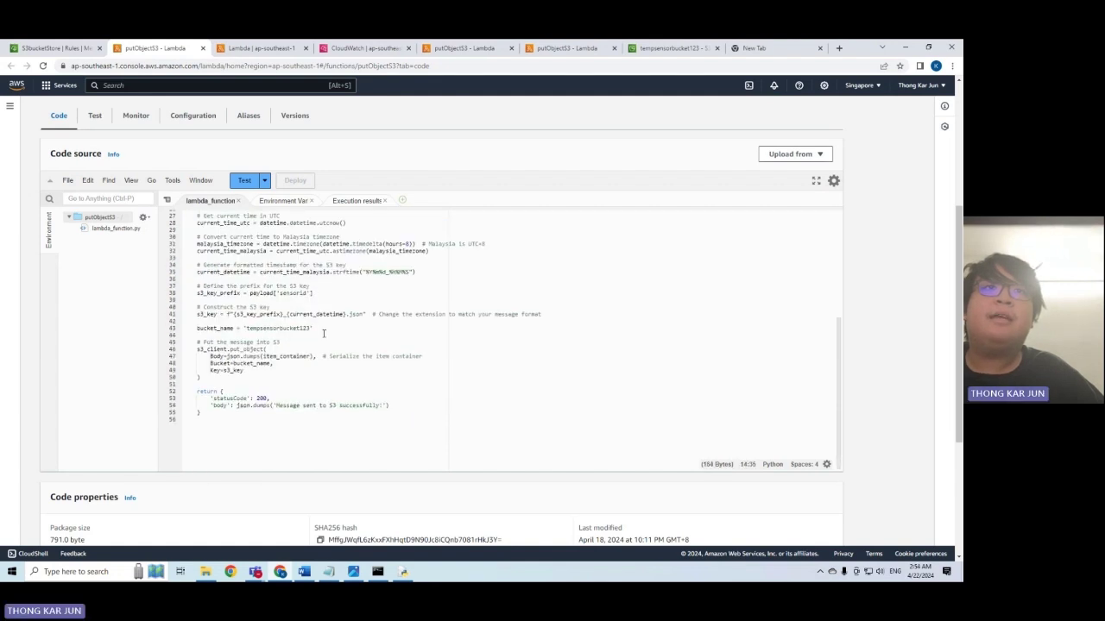
double_click(243, 406)
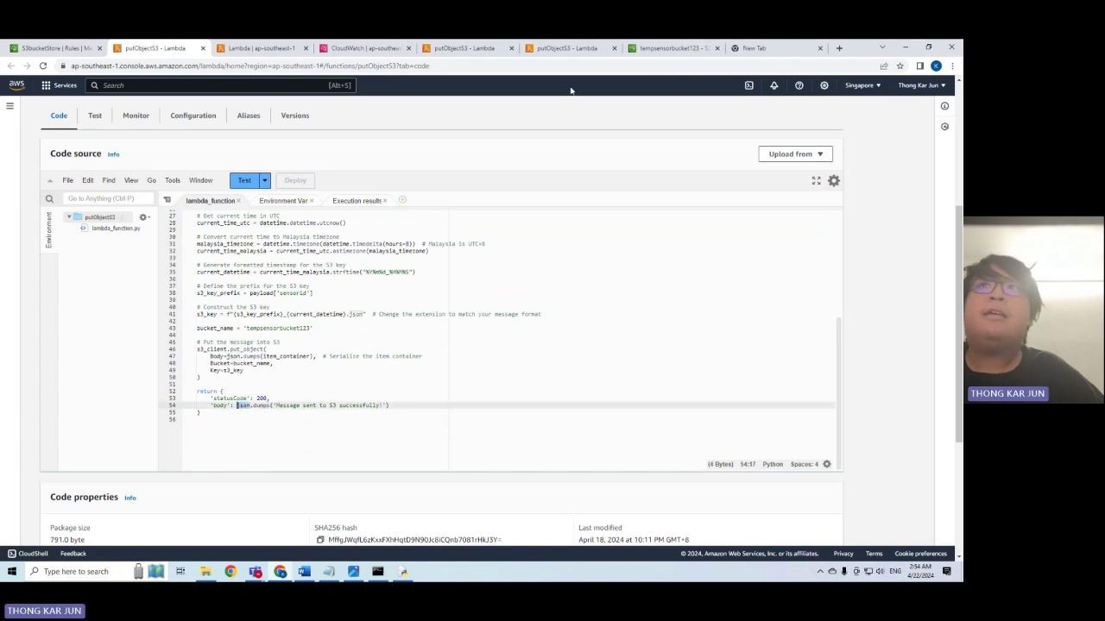
left_click(649, 49)
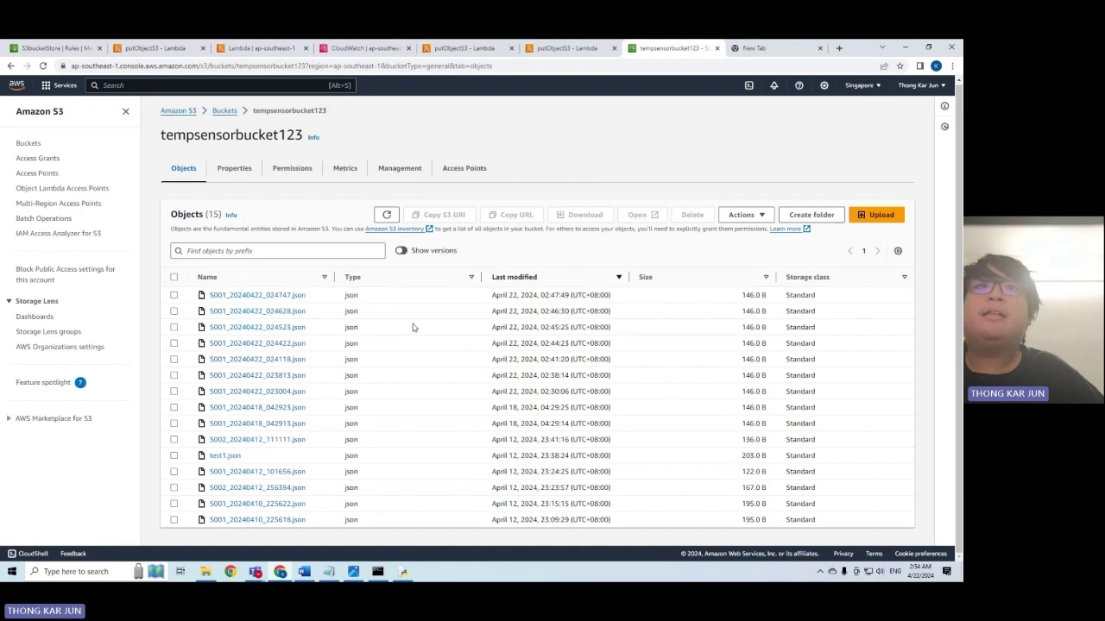
- Refresh tempsensorbucket123 and download the newest object S001_20240422_025308.json
left_click(386, 216)
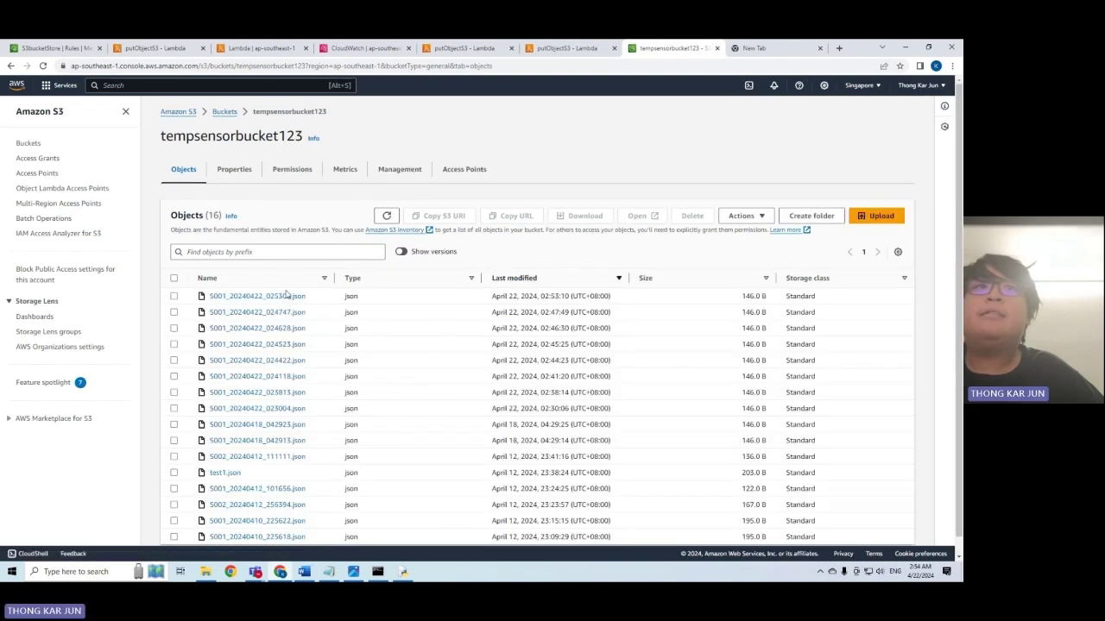
left_click(278, 297)
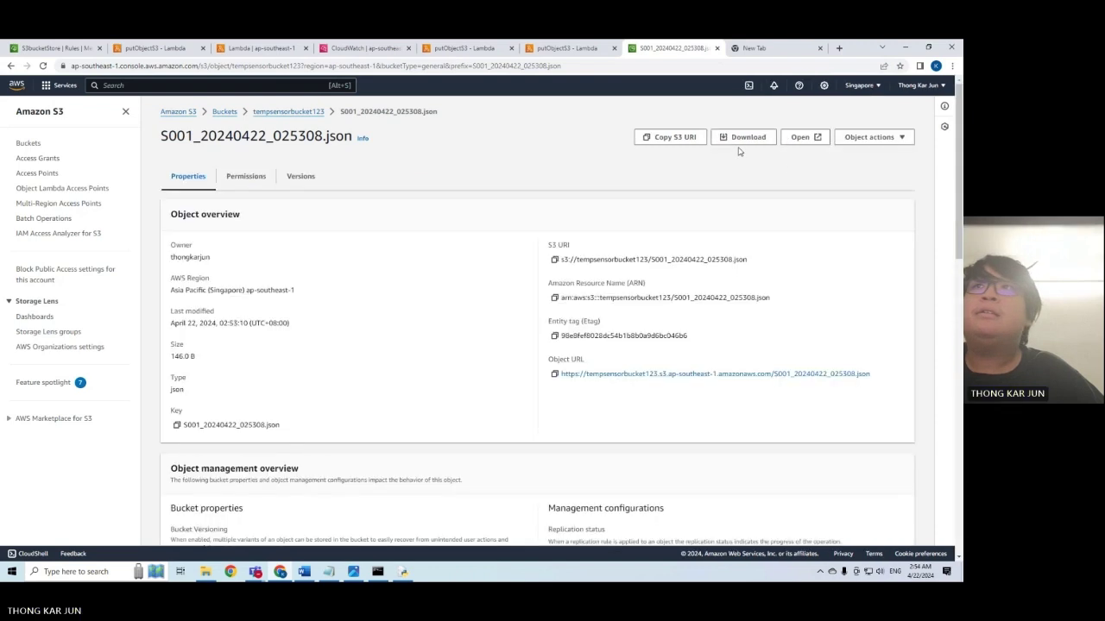
left_click(744, 136)
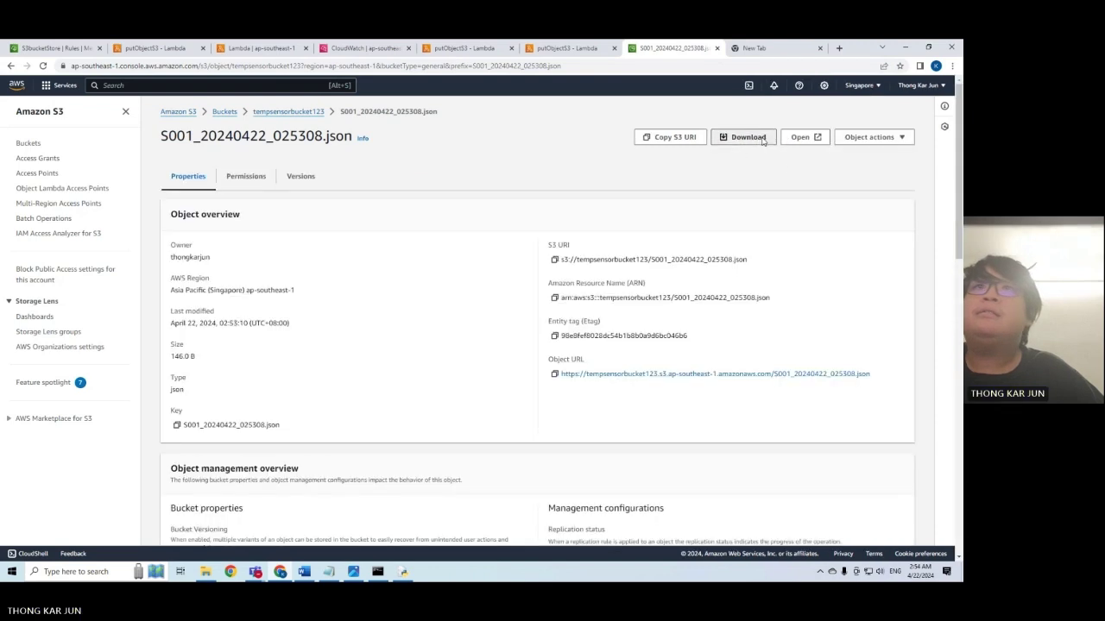
left_click(61, 542)
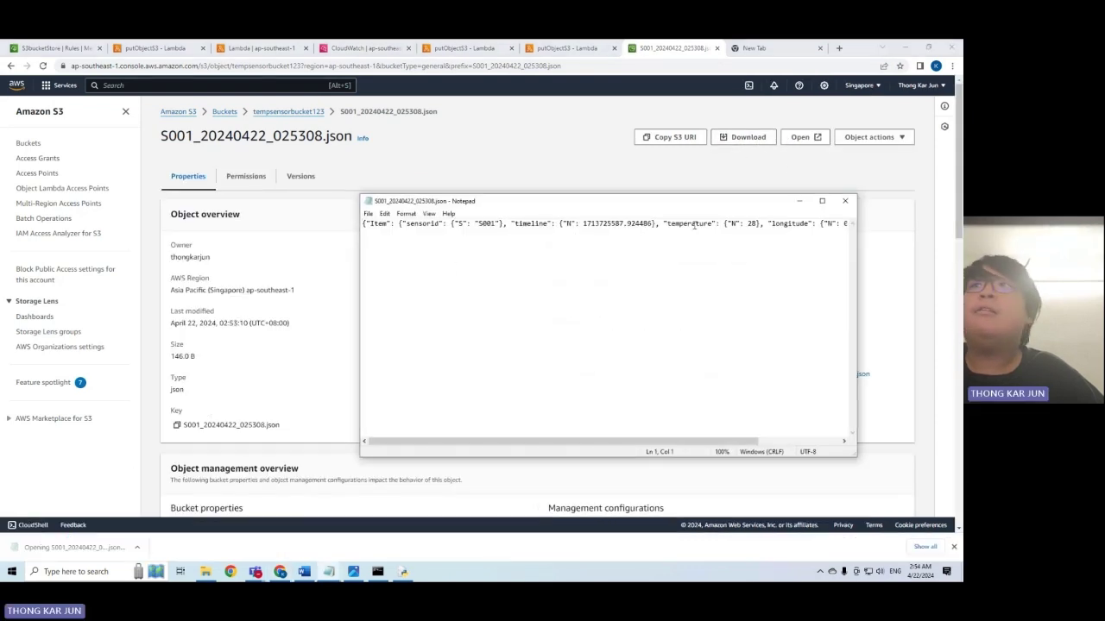
- Check the reading's temperature 28, longitude 0 and latitude 0 in Notepad
left_click_drag(696, 224, 785, 241)
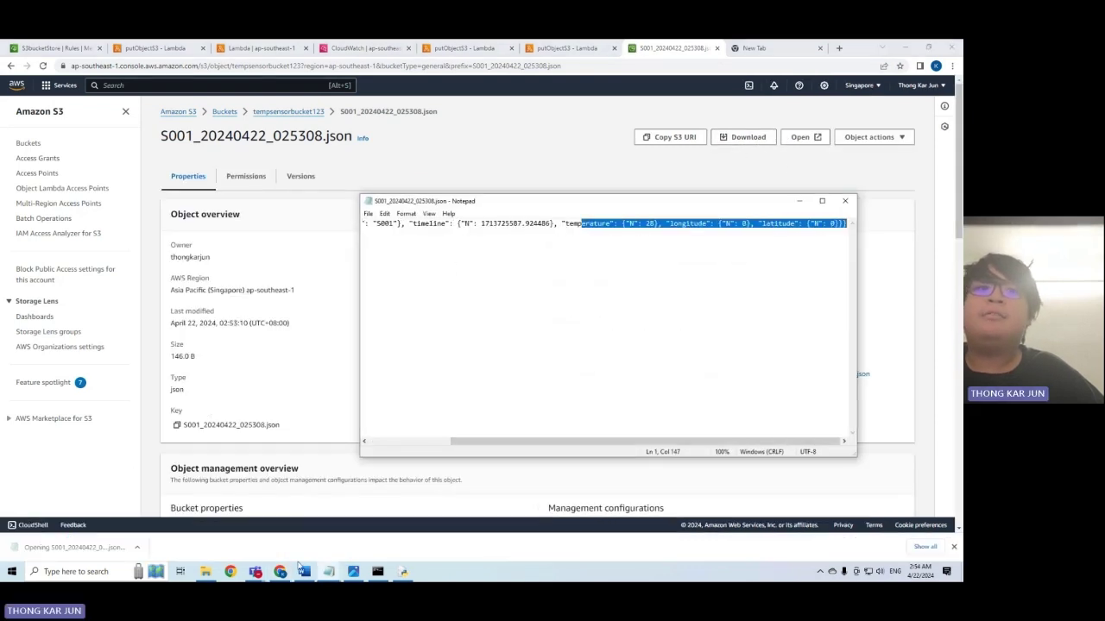
left_click(257, 572)
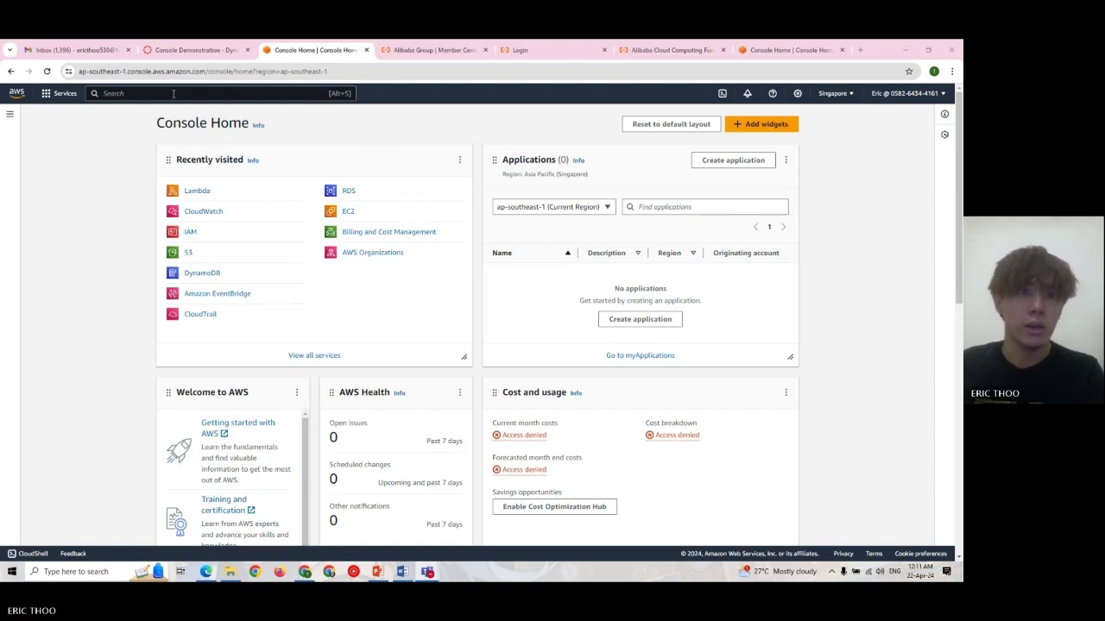
- Search 'dynam' to reach DynamoDB and start a new table from the Tables list
key("alt+s")
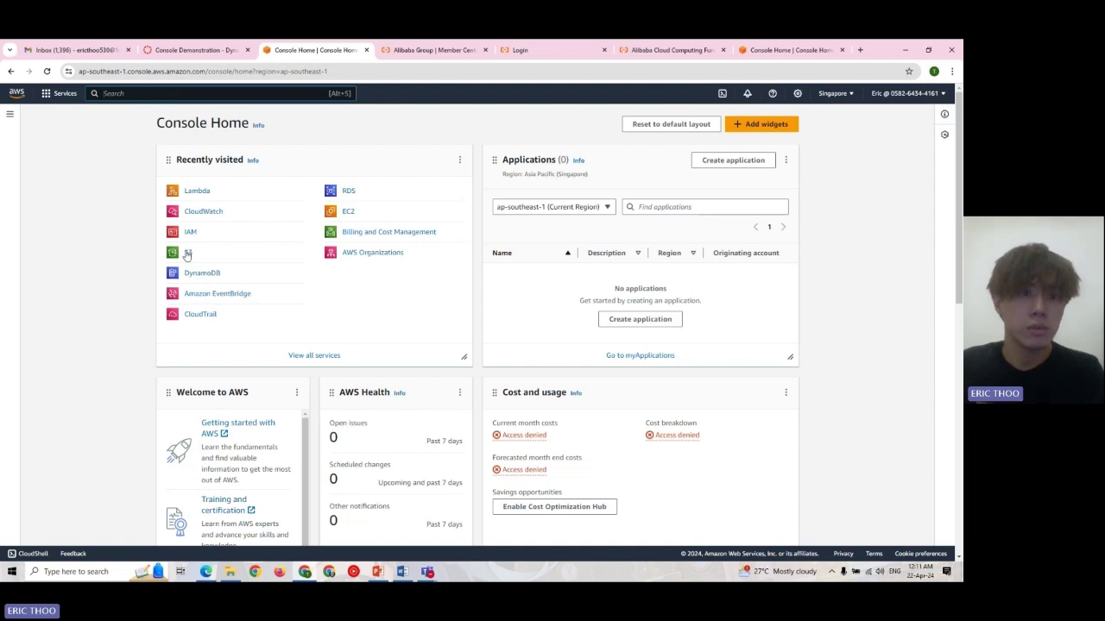
type("dynam")
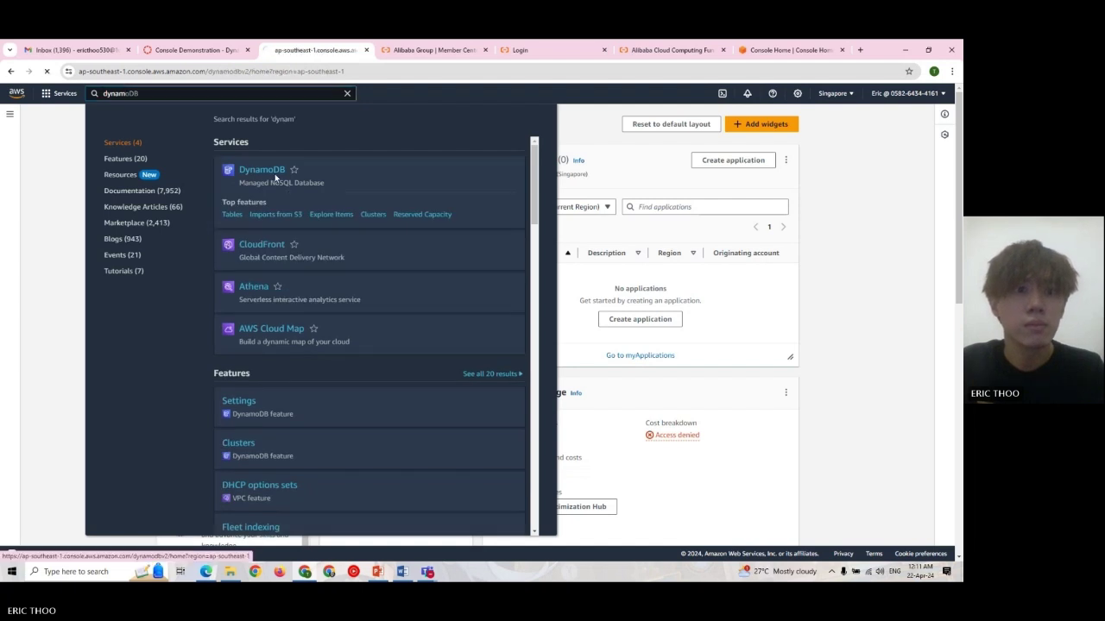
left_click(269, 177)
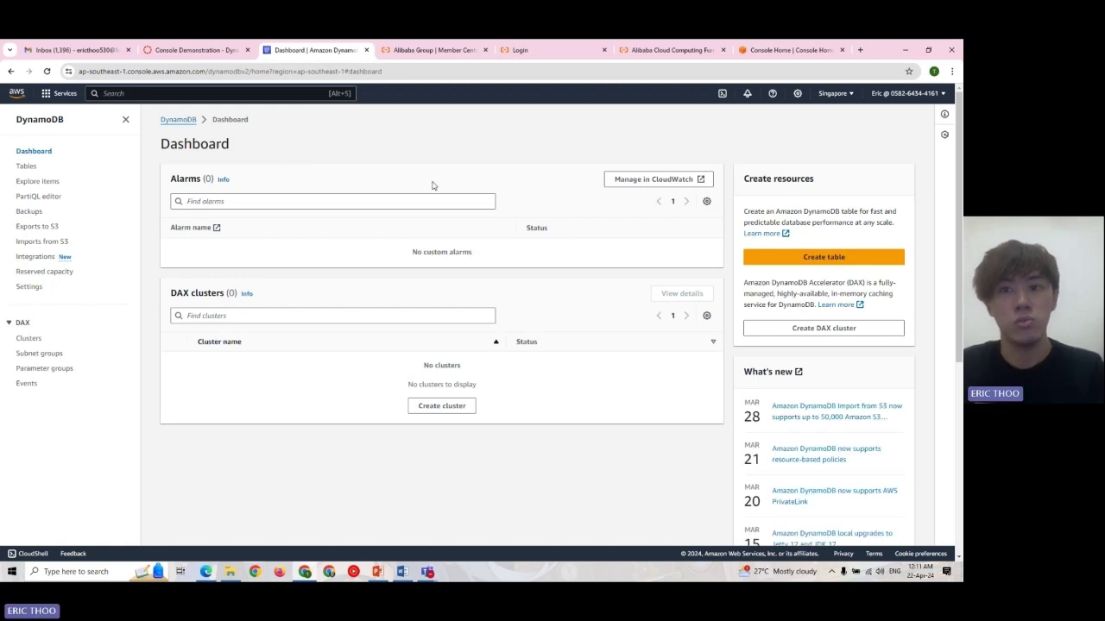
left_click(29, 166)
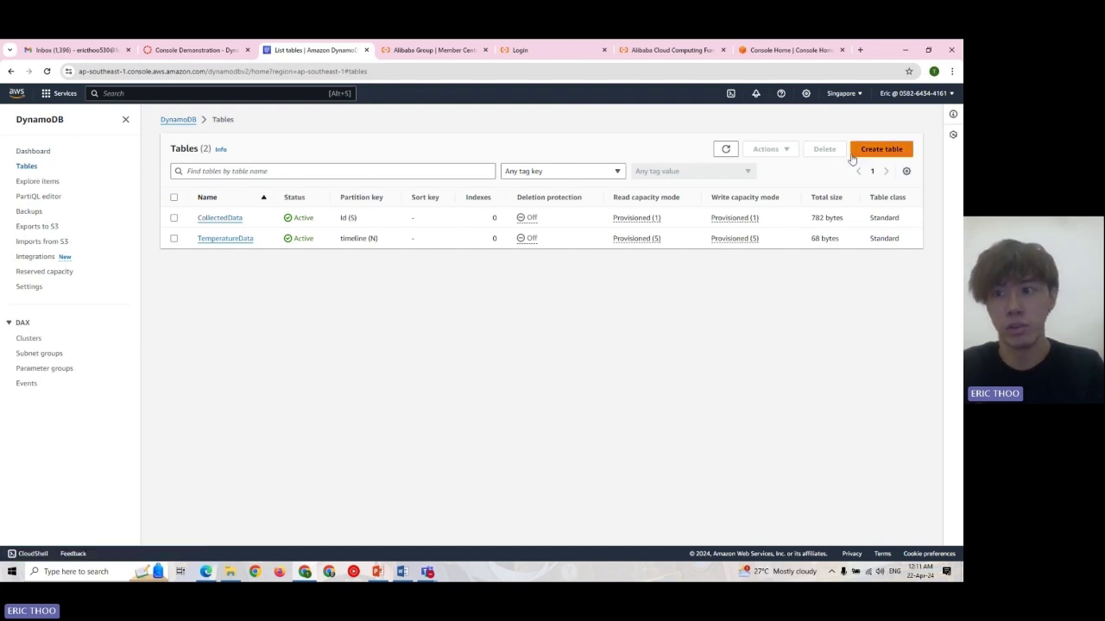
left_click(880, 150)
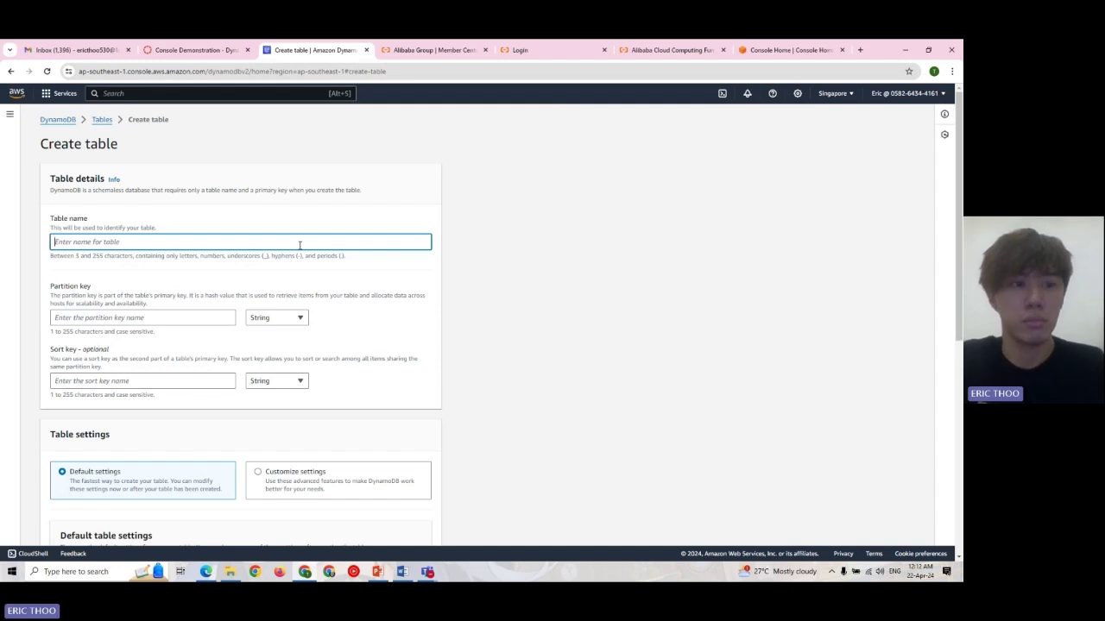
- Begin filling in the Create table form with a table name and partition key Id
type("CollectedData")
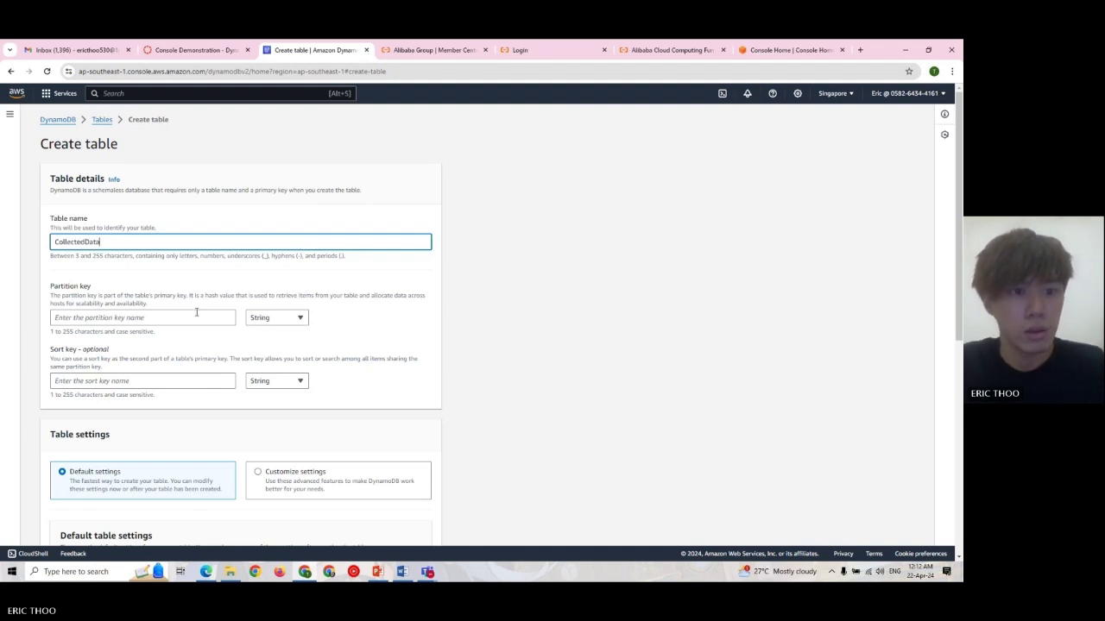
left_click(193, 316)
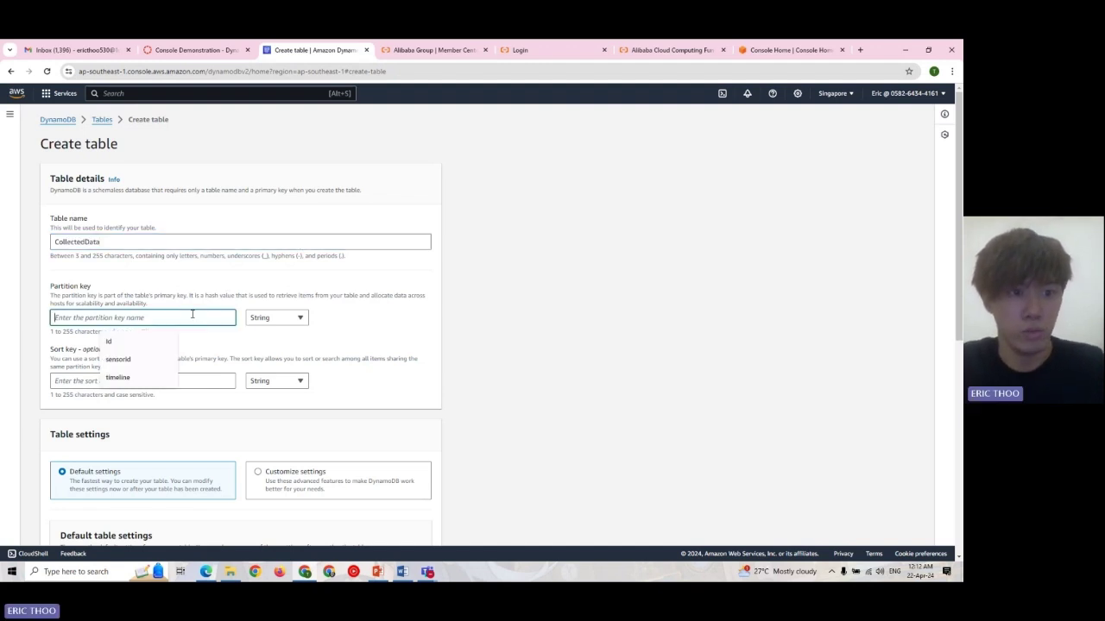
left_click(121, 343)
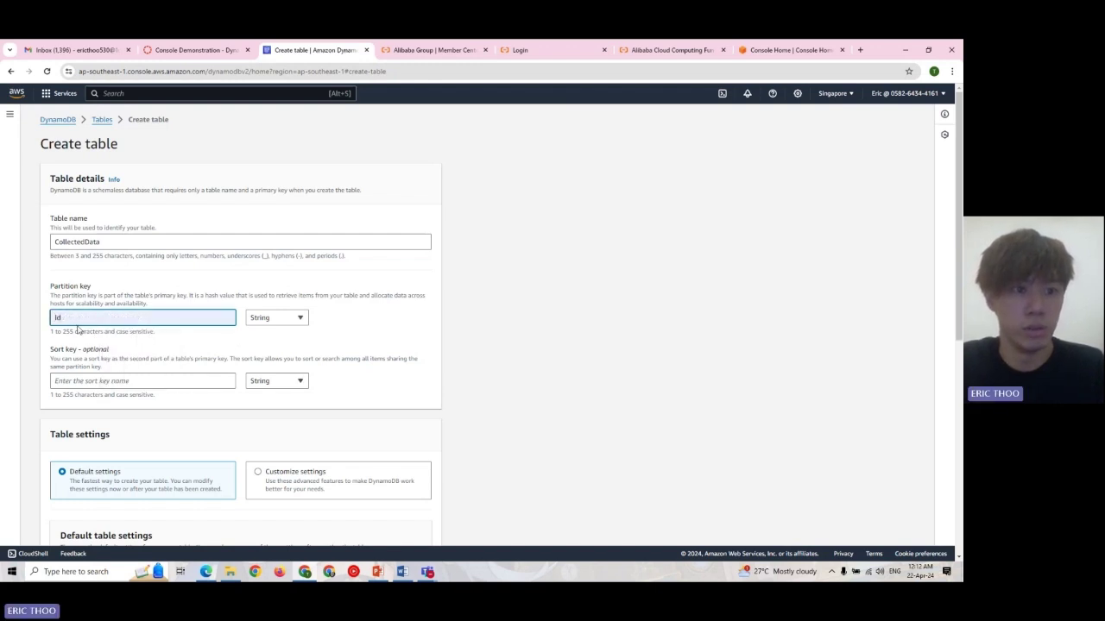
scroll(397, 303, "down", 2)
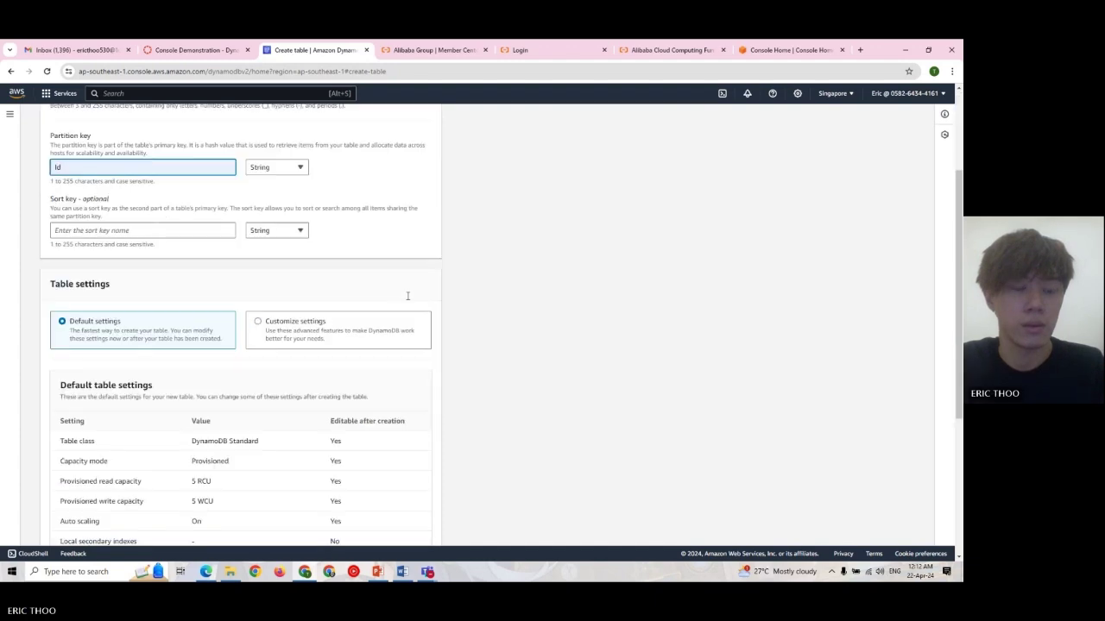
scroll(394, 294, "down", 3)
scroll(405, 302, "up", 5)
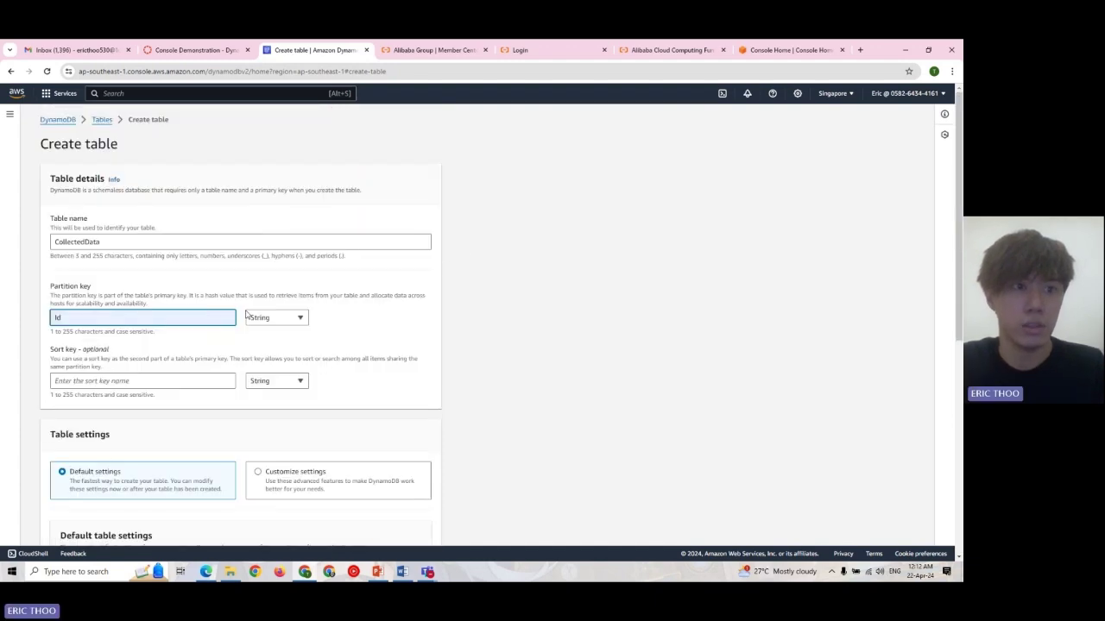
scroll(290, 294, "down", 5)
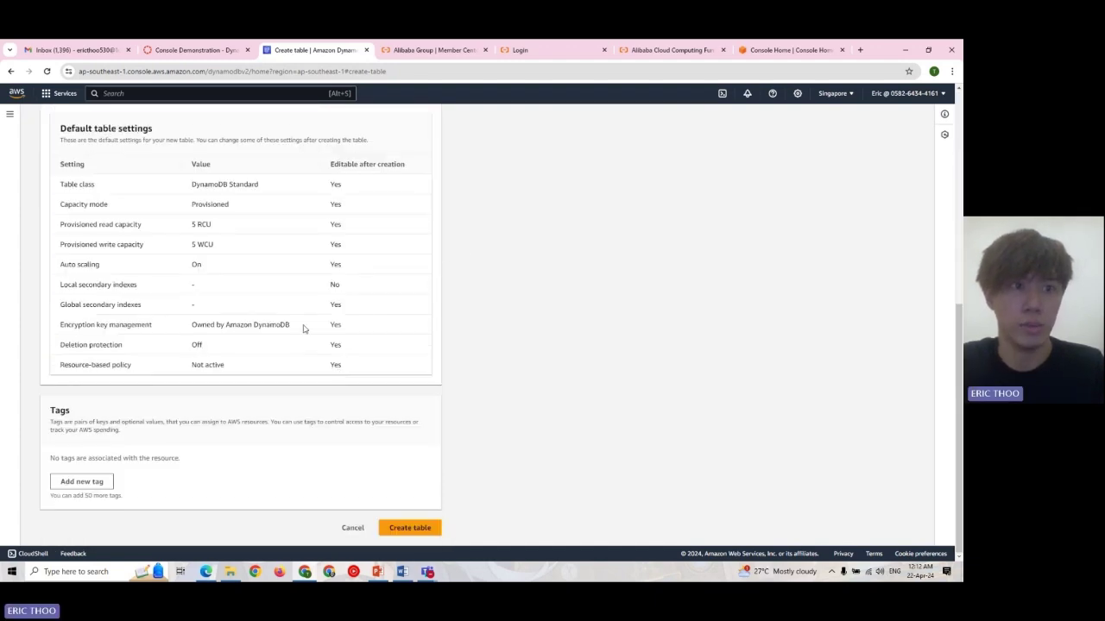
- Abandon the unsaved table by going back and confirming Leave
left_click(63, 100)
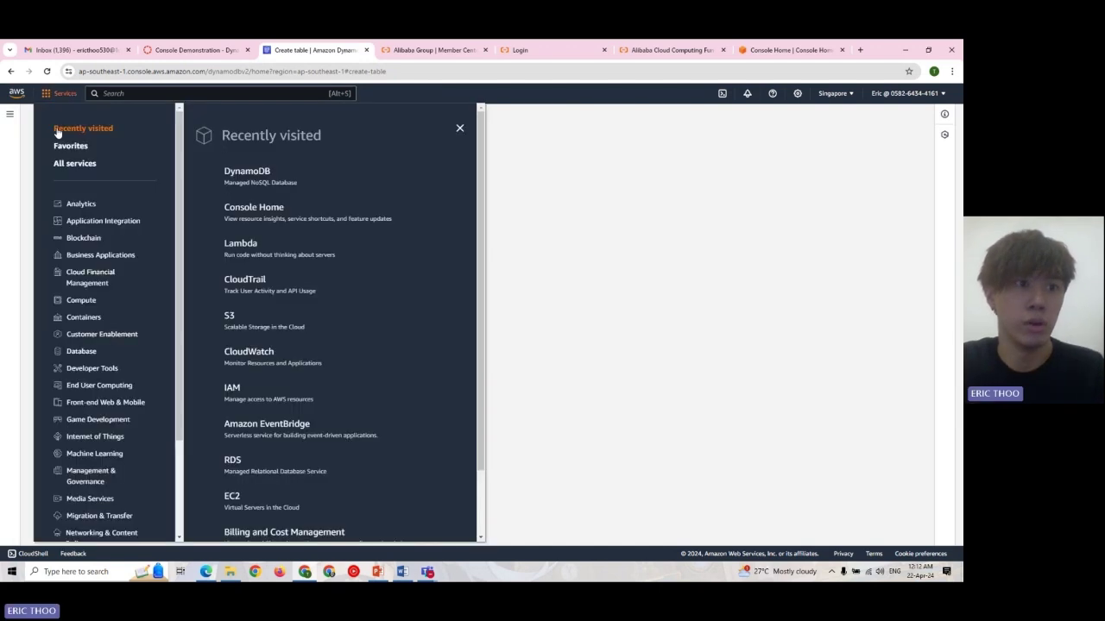
left_click(50, 95)
left_click(48, 96)
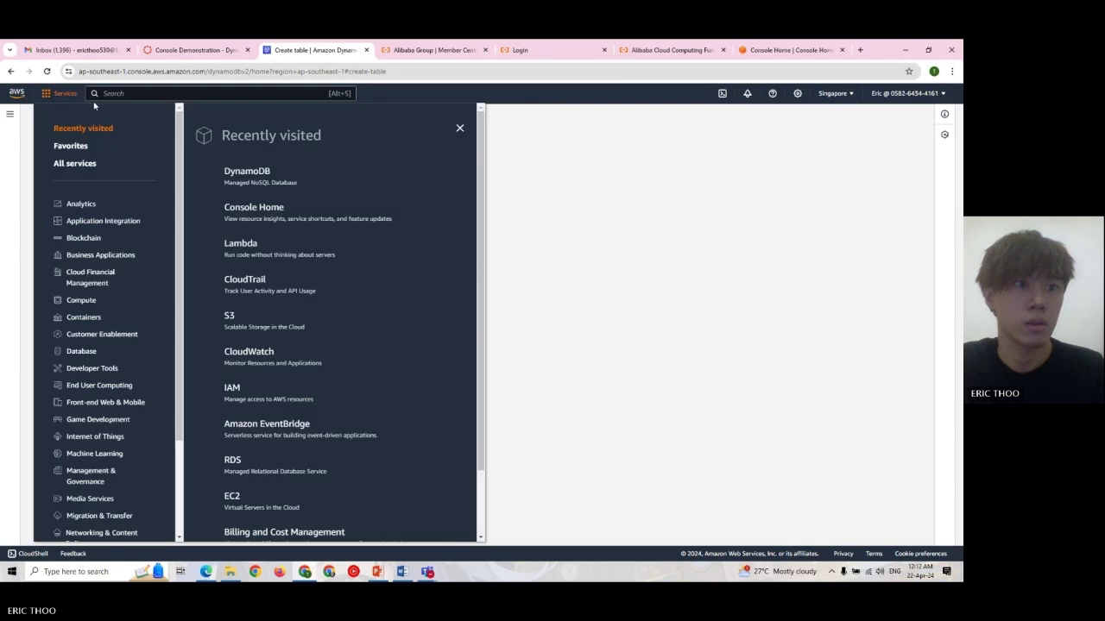
left_click(48, 94)
left_click(10, 72)
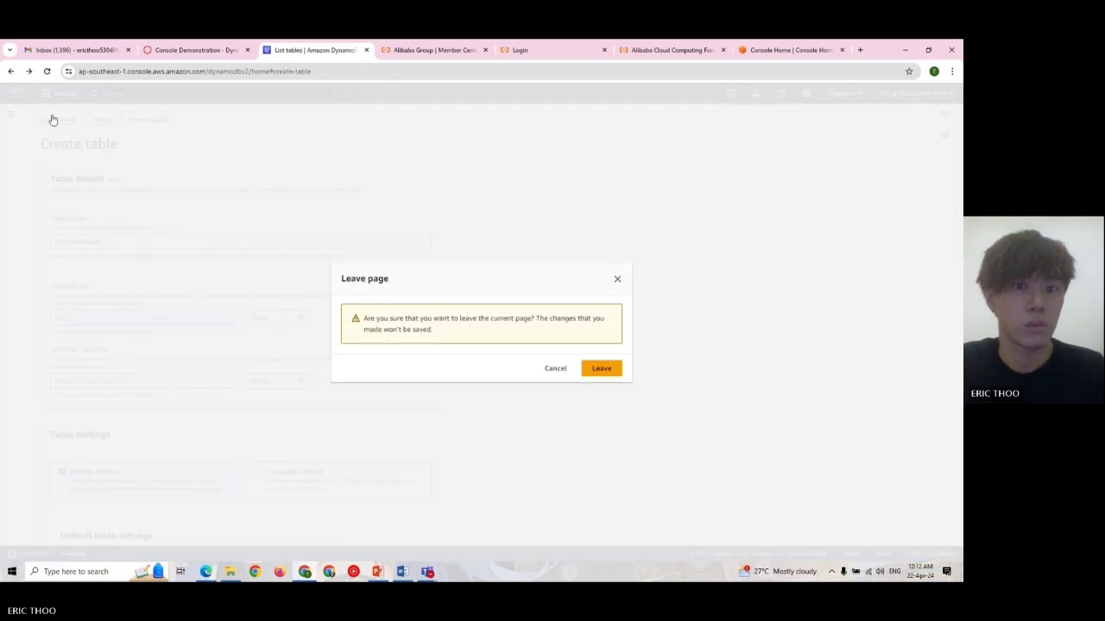
left_click(614, 372)
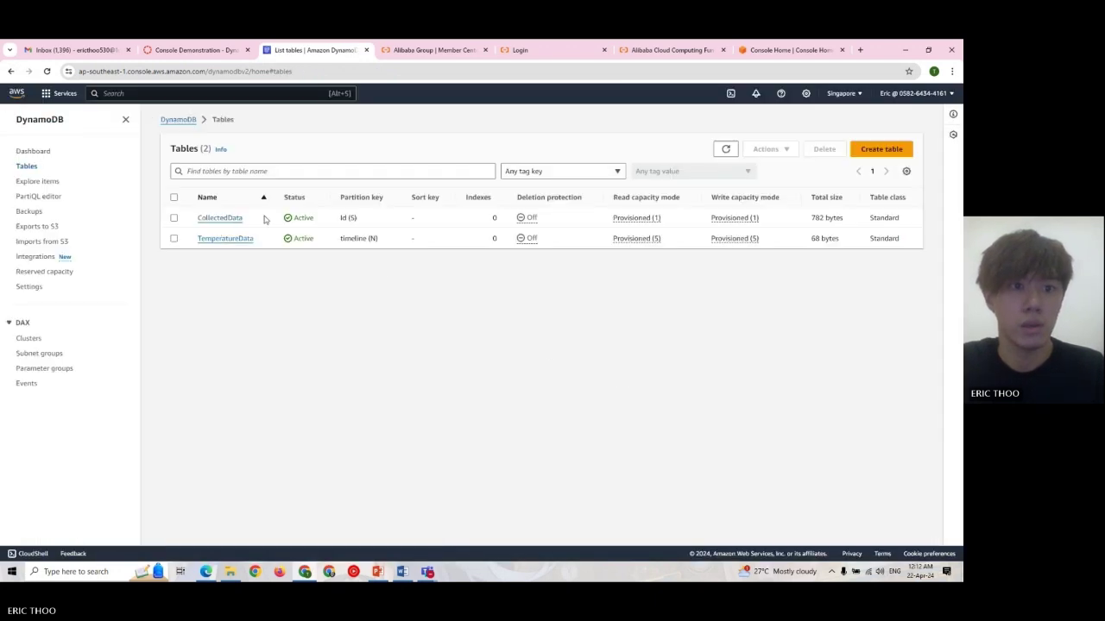
- Check CollectedData's overview (partition key Id, 10 items, 782 bytes), then search the console for Lambda
left_click(217, 219)
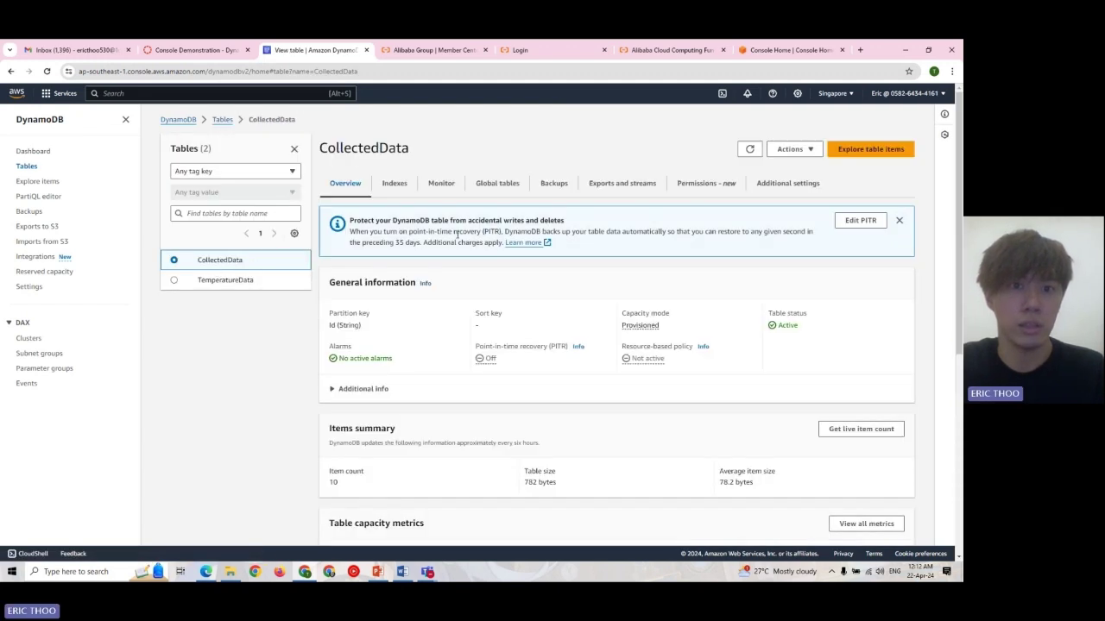
scroll(462, 231, "down", 5)
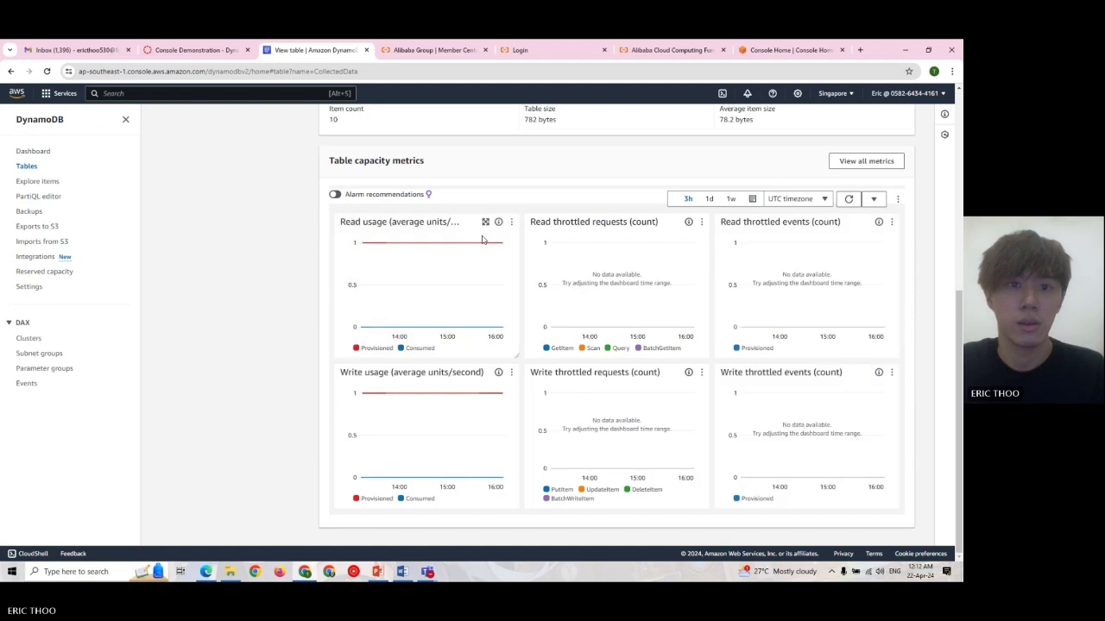
scroll(482, 240, "up", 2)
scroll(483, 240, "up", 3)
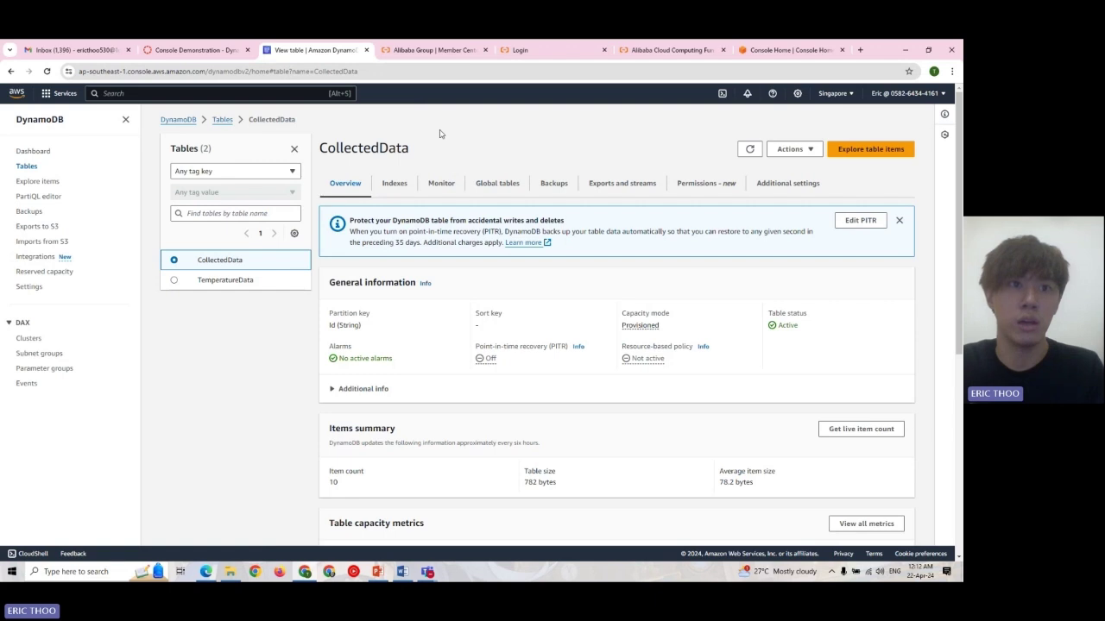
left_click(154, 94)
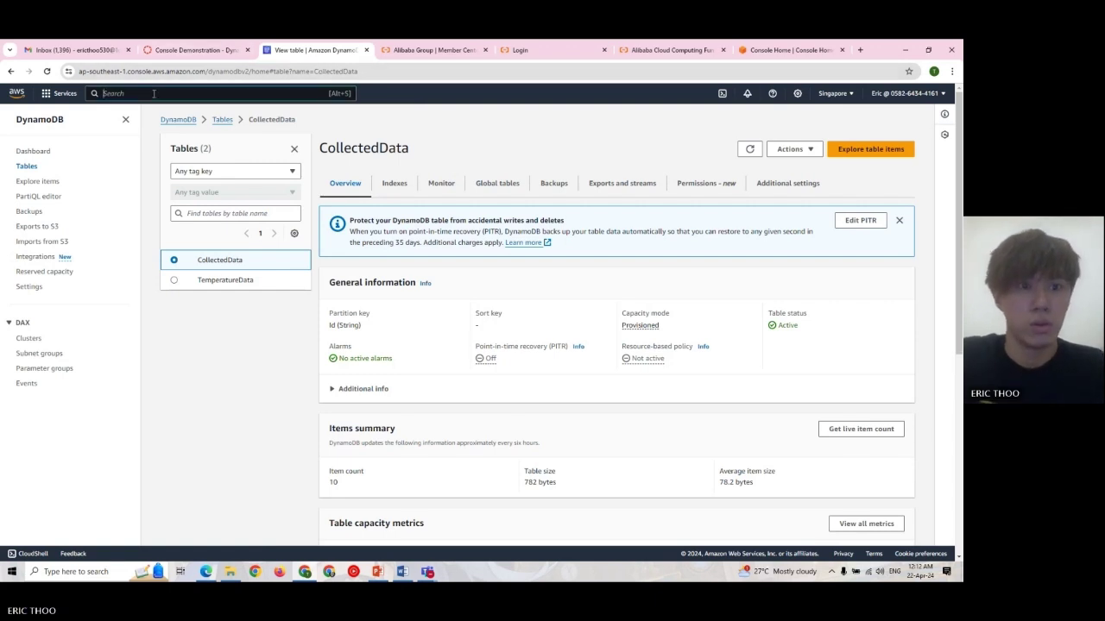
type("Lambda")
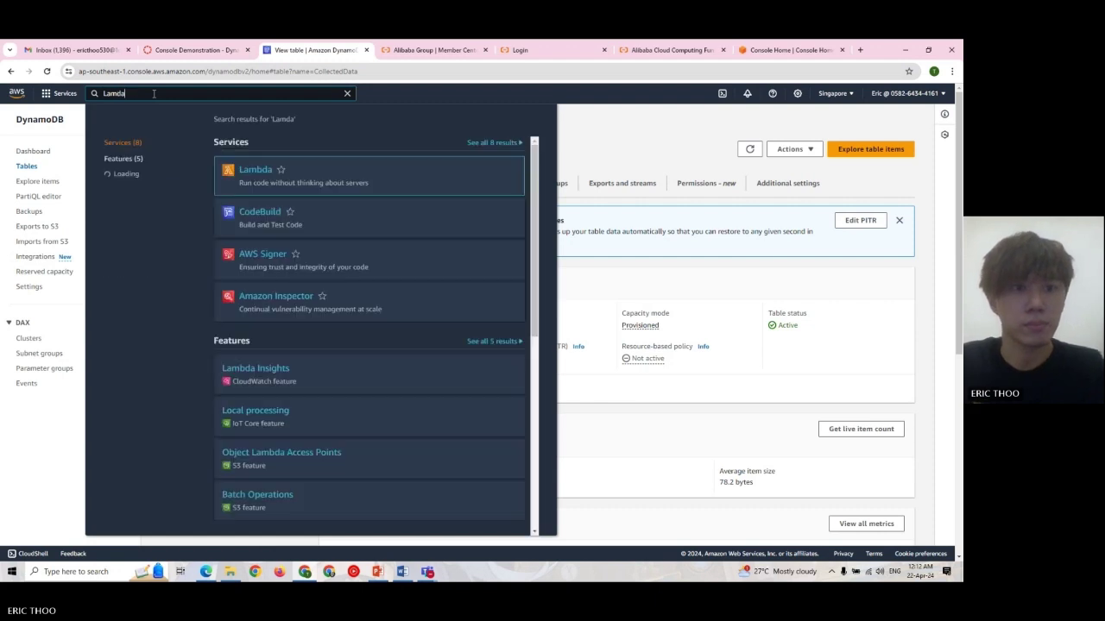
- Draft a new Lambda function 'S3ToDynamDB' on Python 3.8, then abandon it for the Functions list
left_click(255, 170)
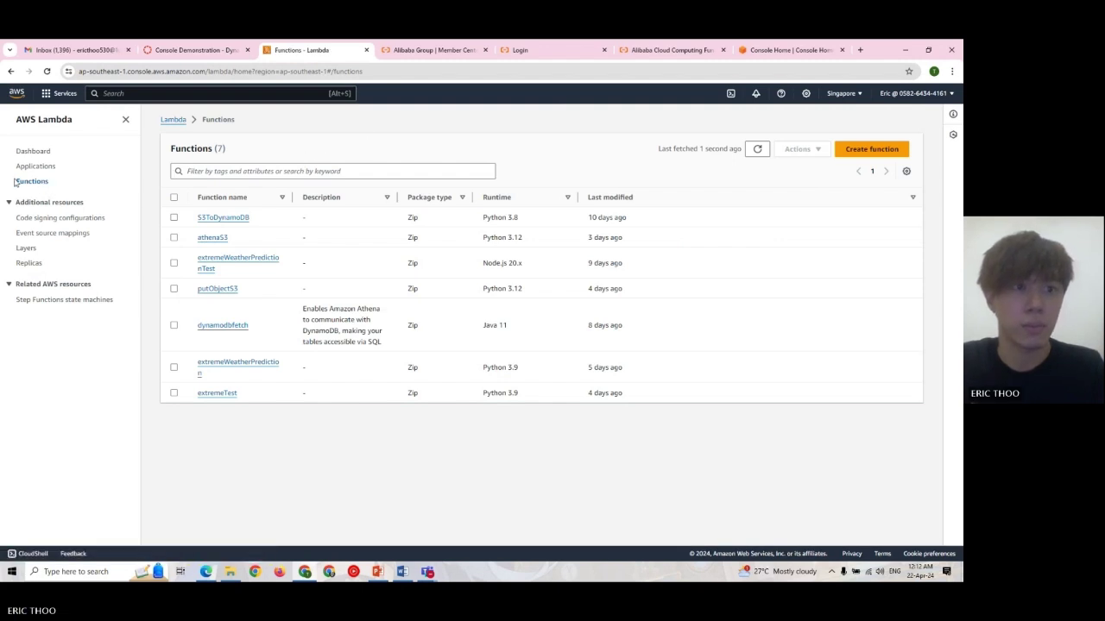
left_click(855, 154)
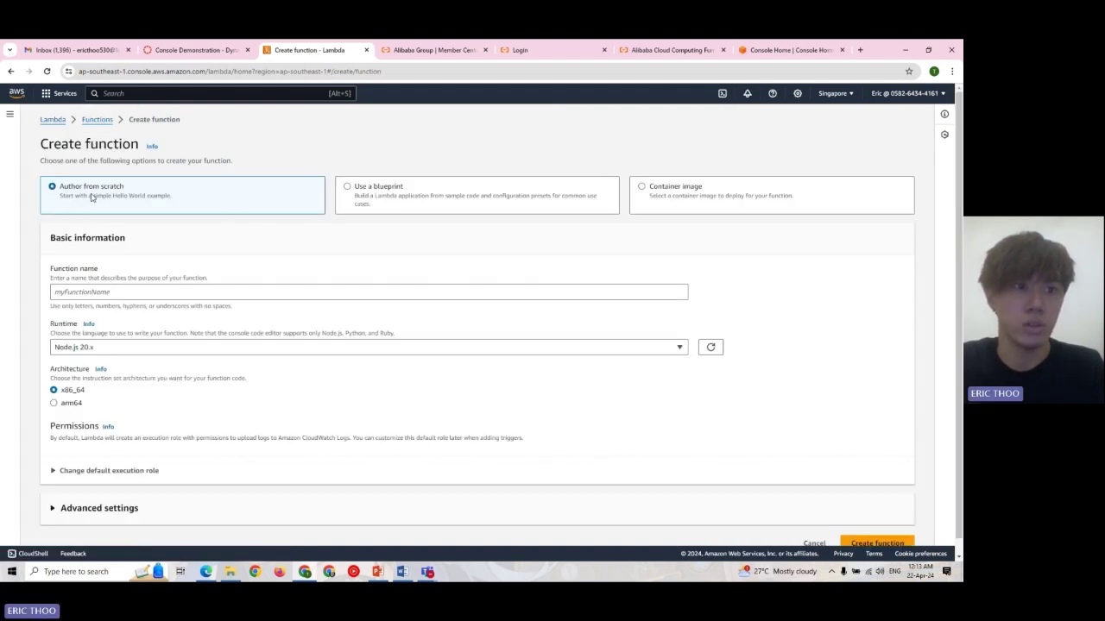
left_click(184, 292)
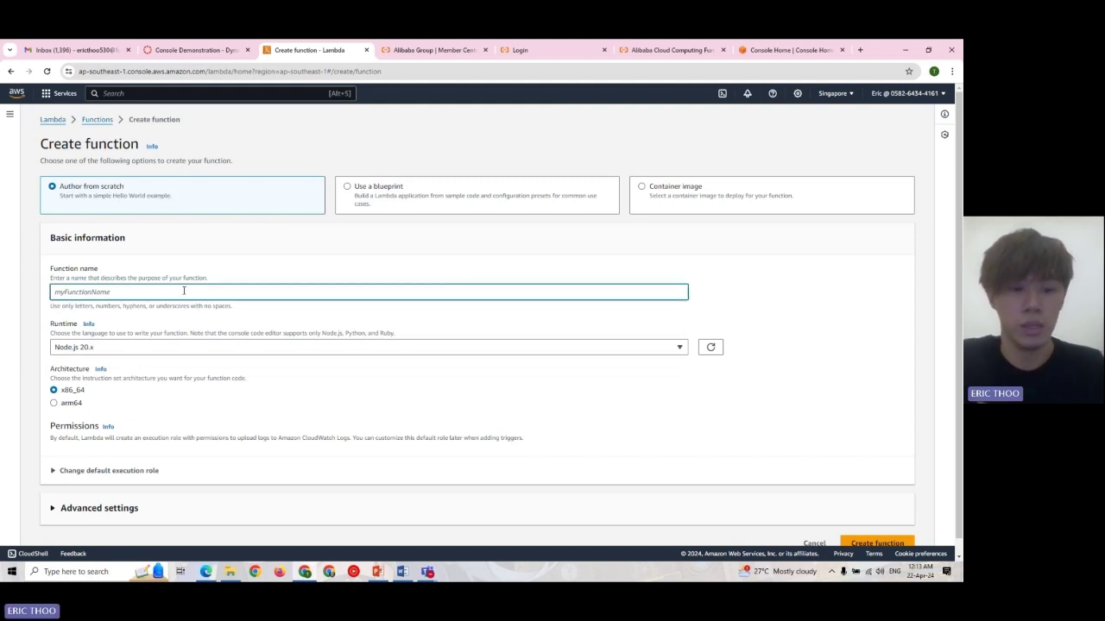
type("S3")
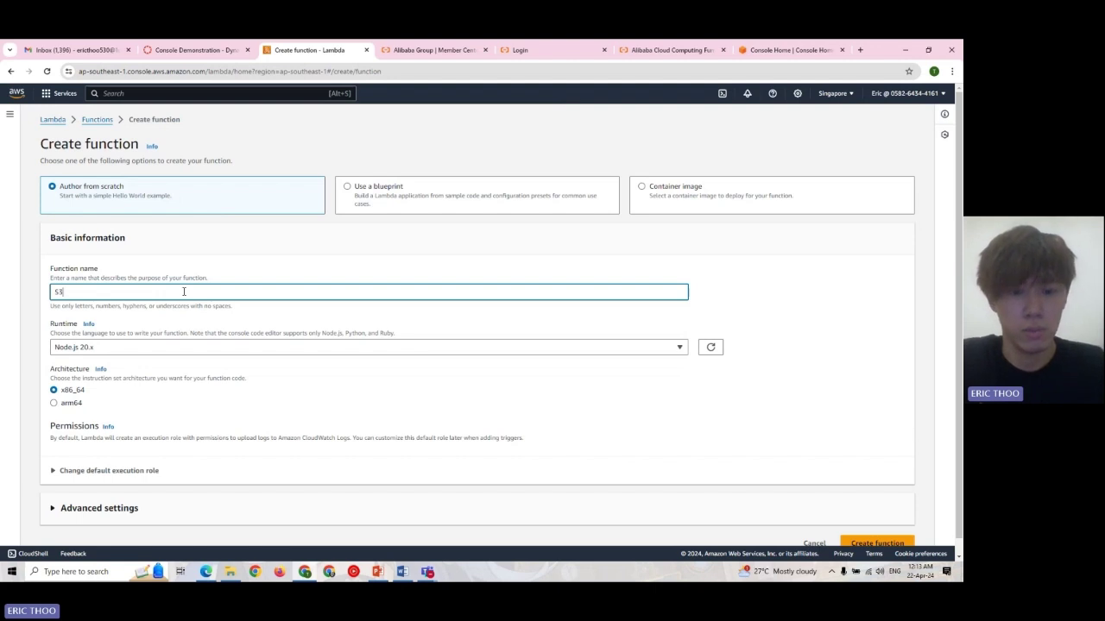
type("ToDy")
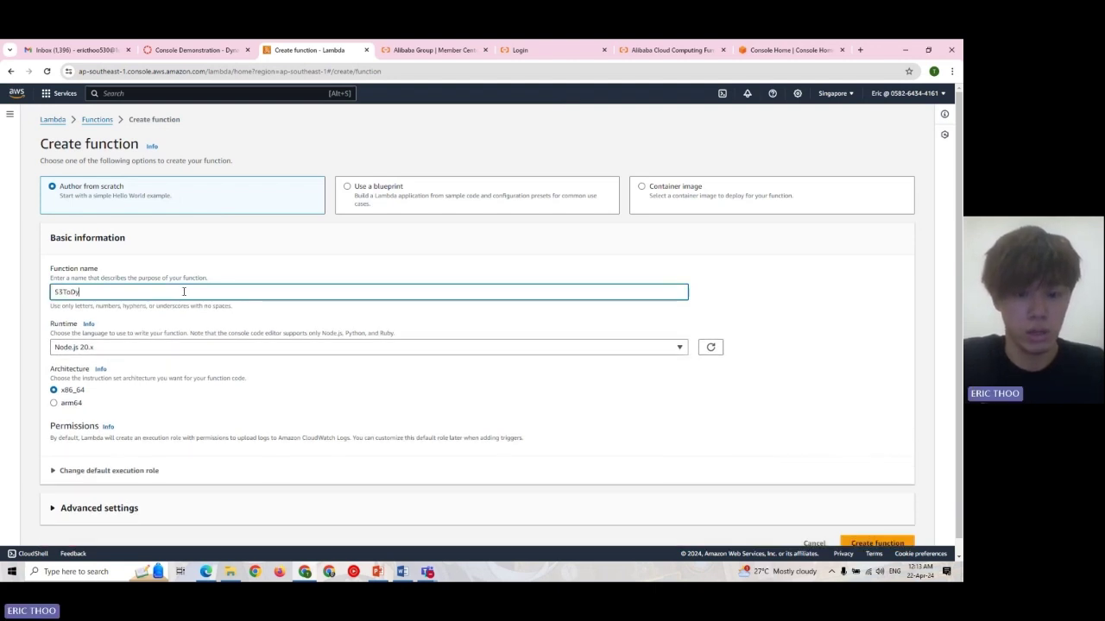
type("namDB")
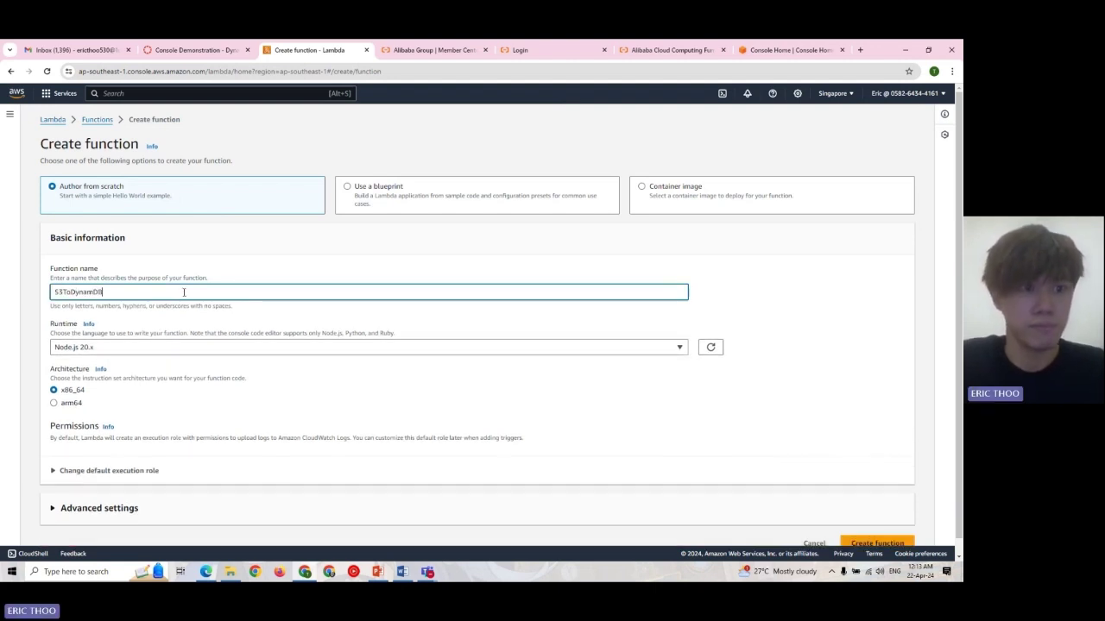
scroll(256, 320, "down", 1)
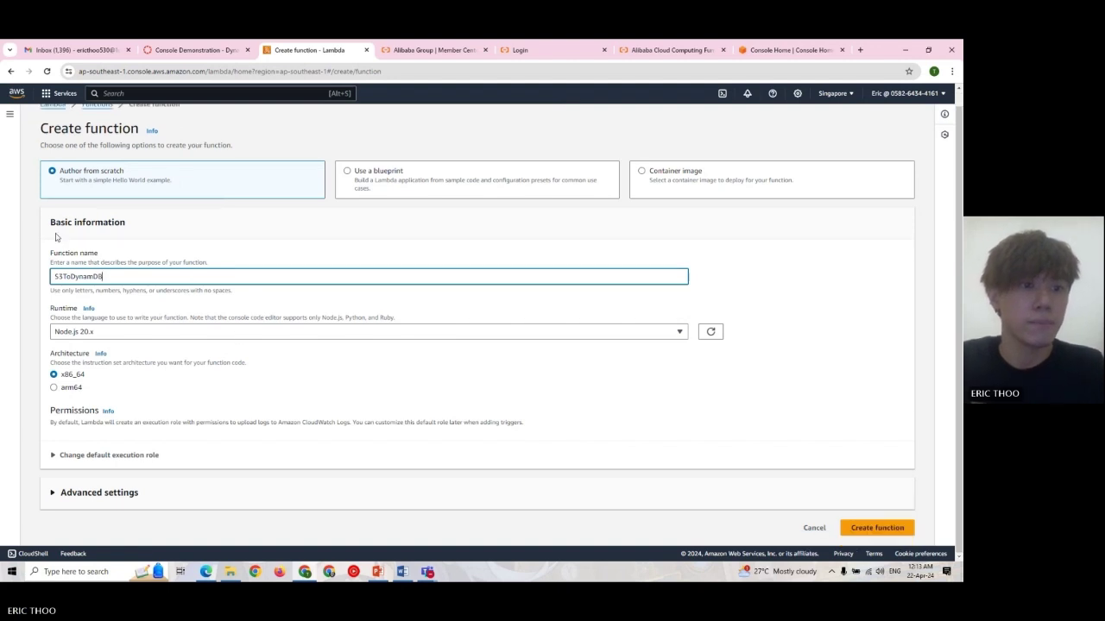
left_click(646, 331)
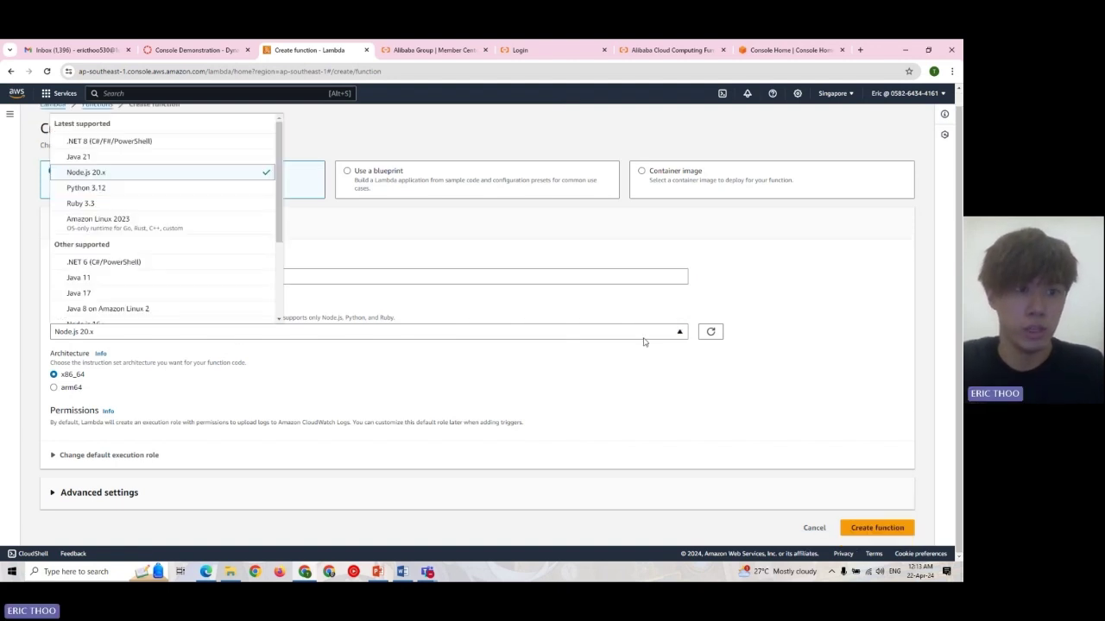
scroll(121, 238, "down", 3)
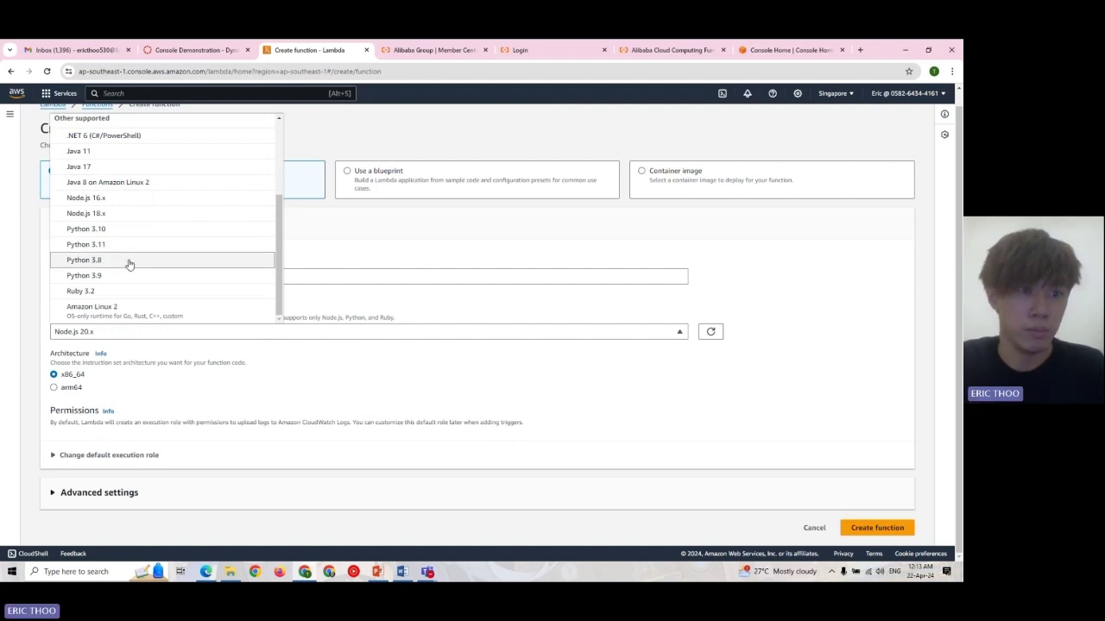
left_click(129, 260)
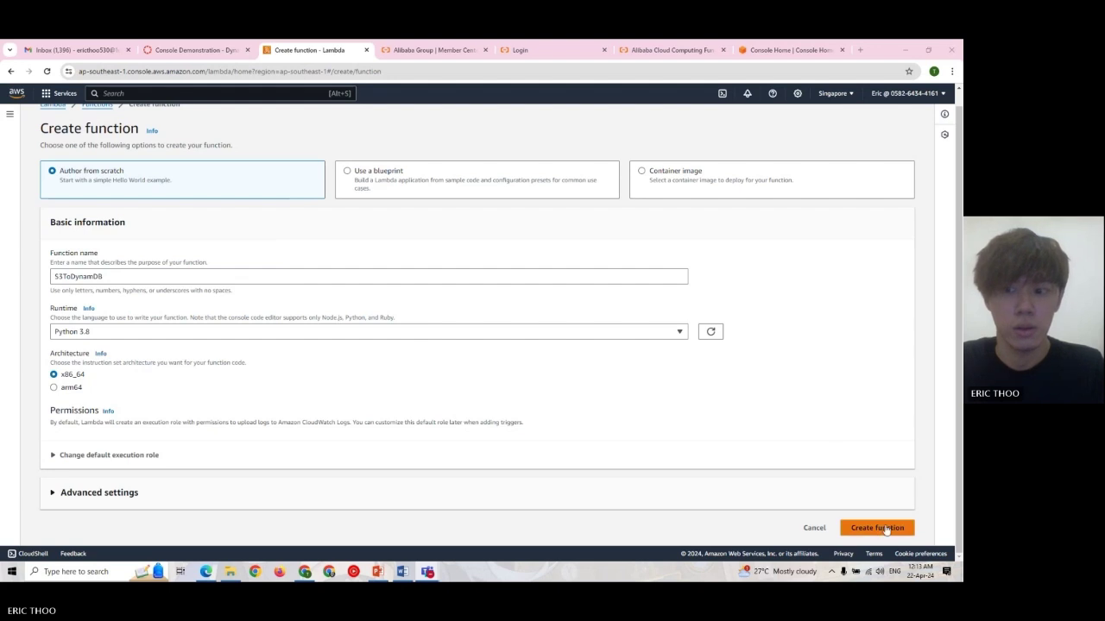
left_click(42, 106)
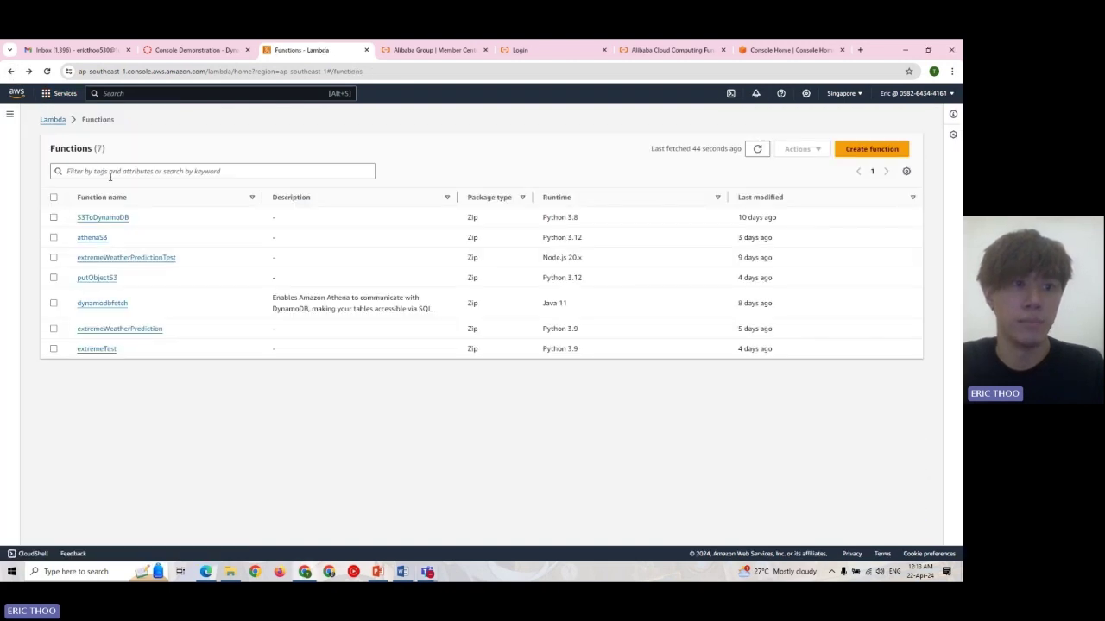
- Fill an S3 trigger for S3ToDynamoDB: bucket tempsensorbucket123, all object create events, recursion acknowledged
left_click(116, 221)
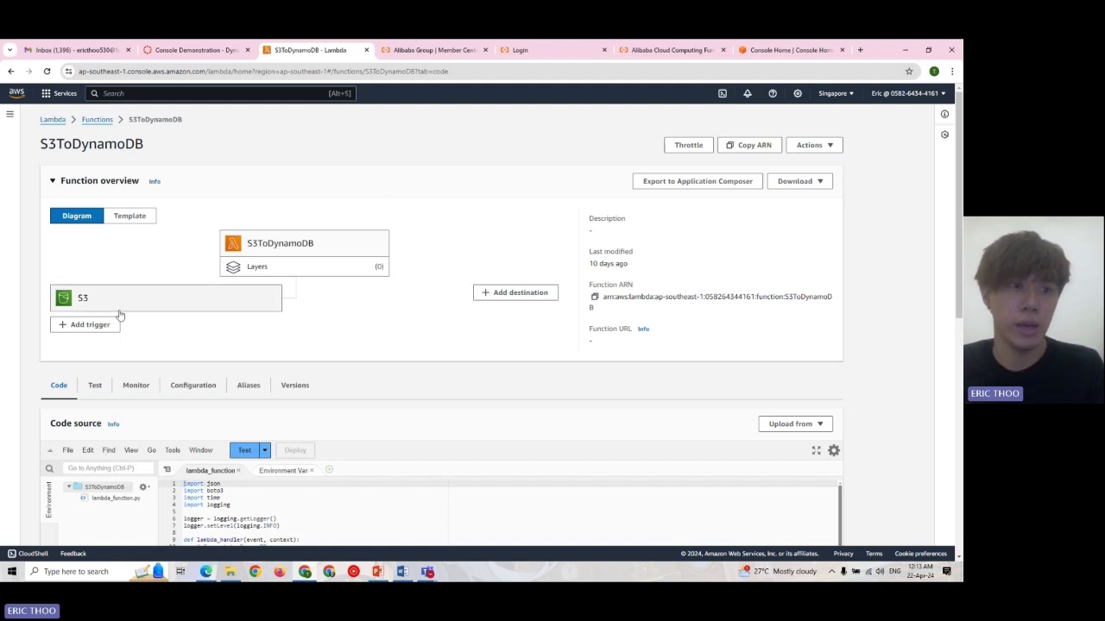
left_click(86, 326)
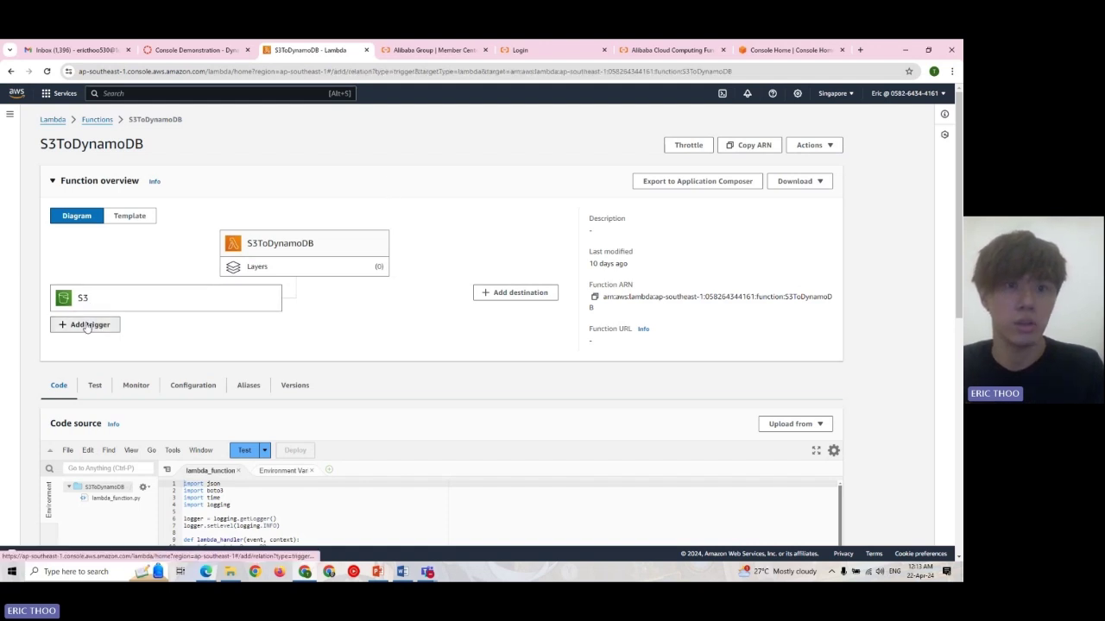
left_click(369, 220)
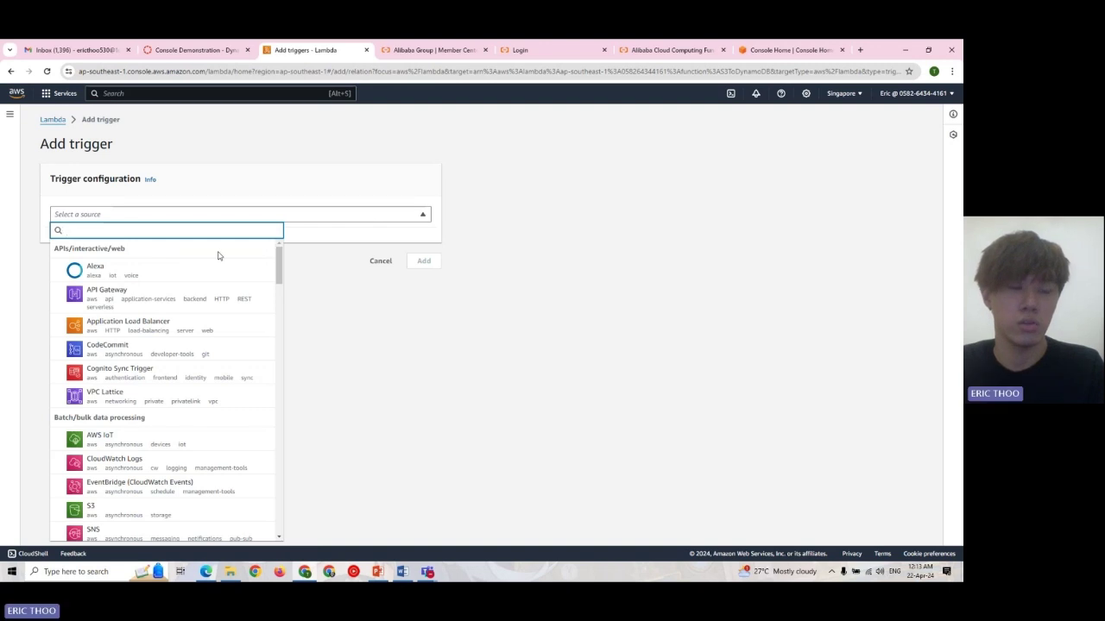
left_click(154, 515)
left_click(129, 269)
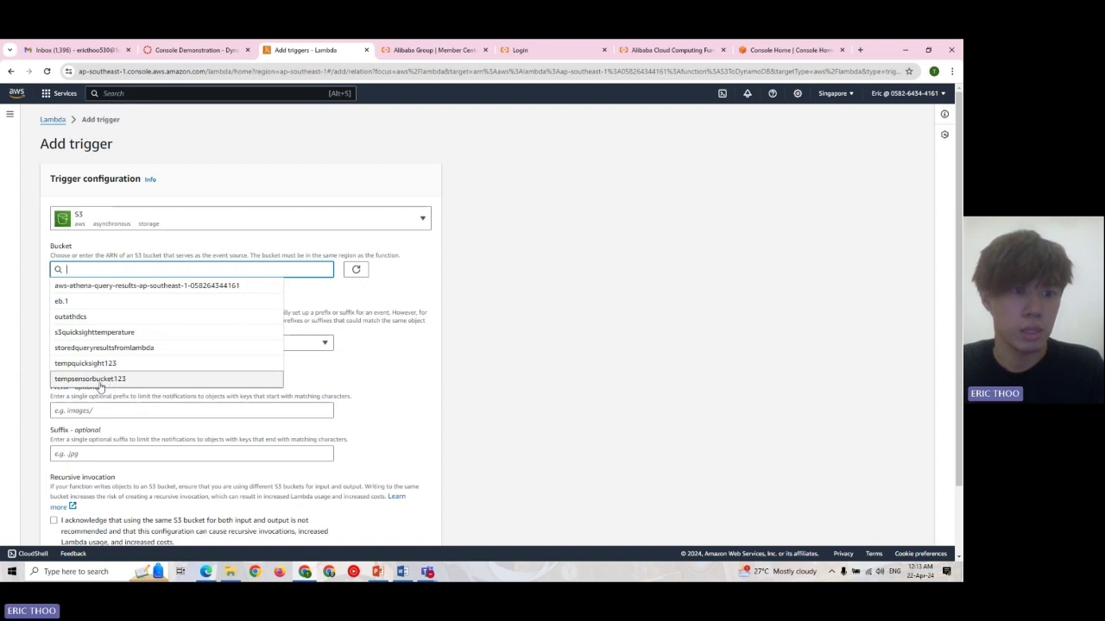
left_click(132, 379)
scroll(141, 279, "down", 1)
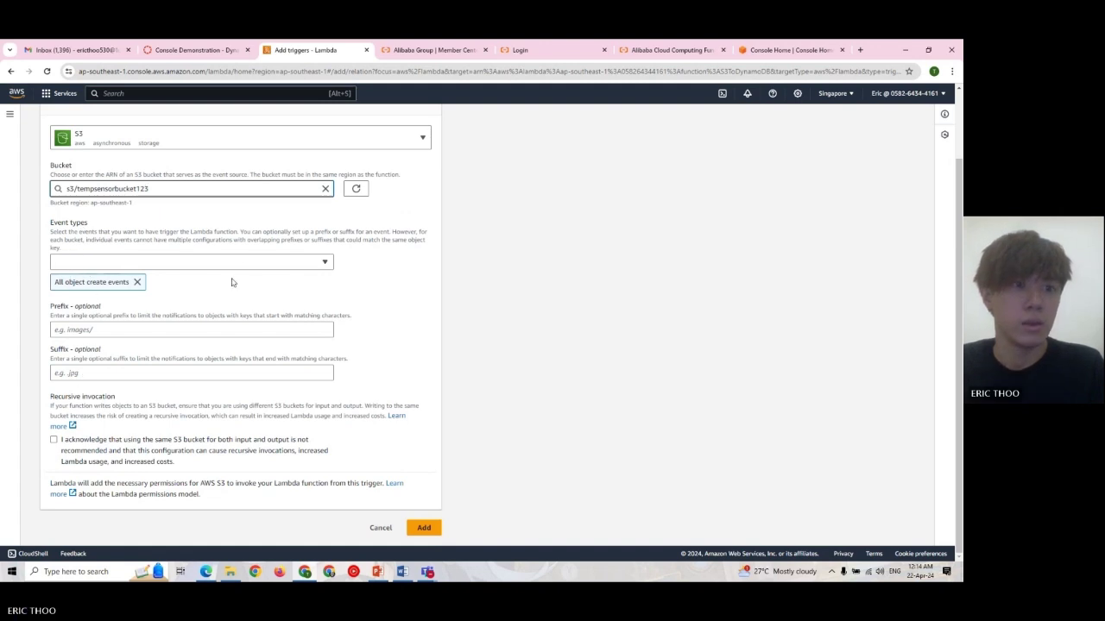
left_click(292, 264)
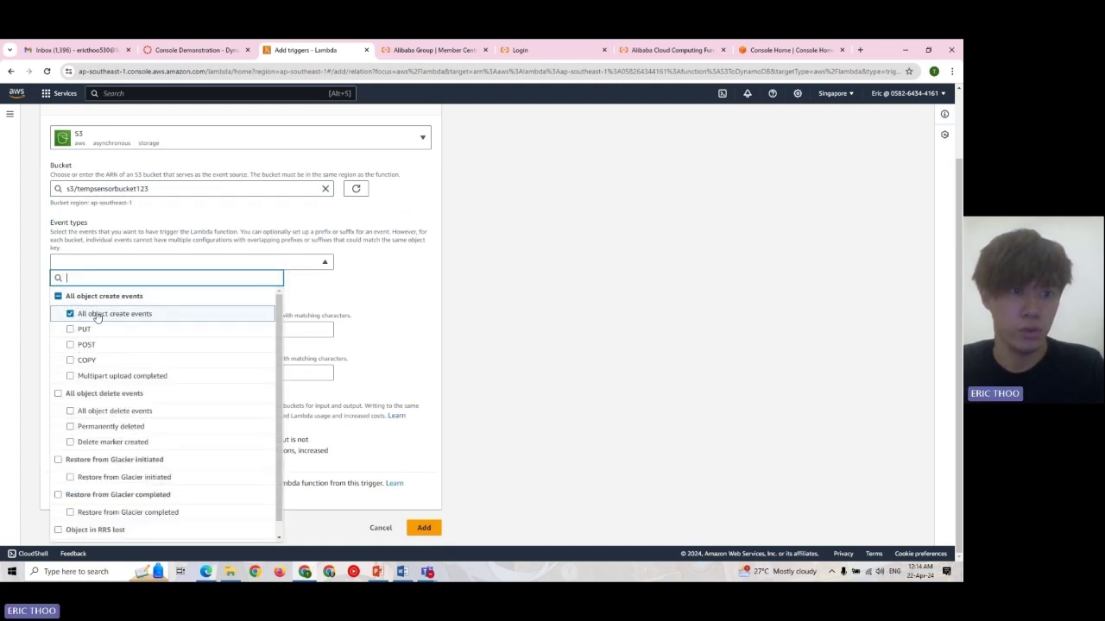
left_click(302, 270)
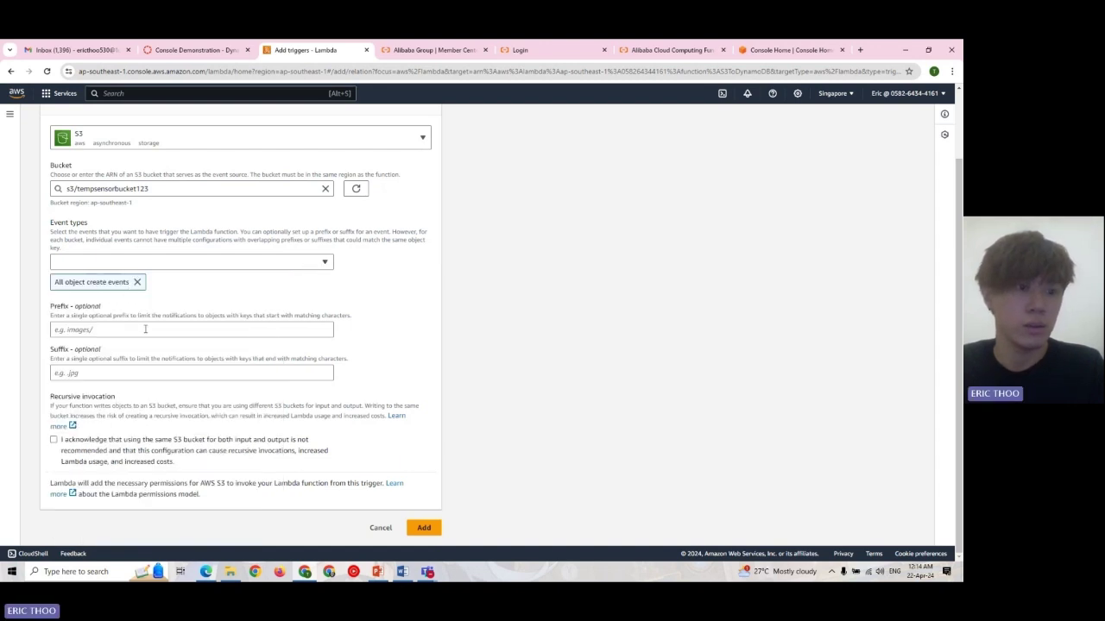
left_click(55, 440)
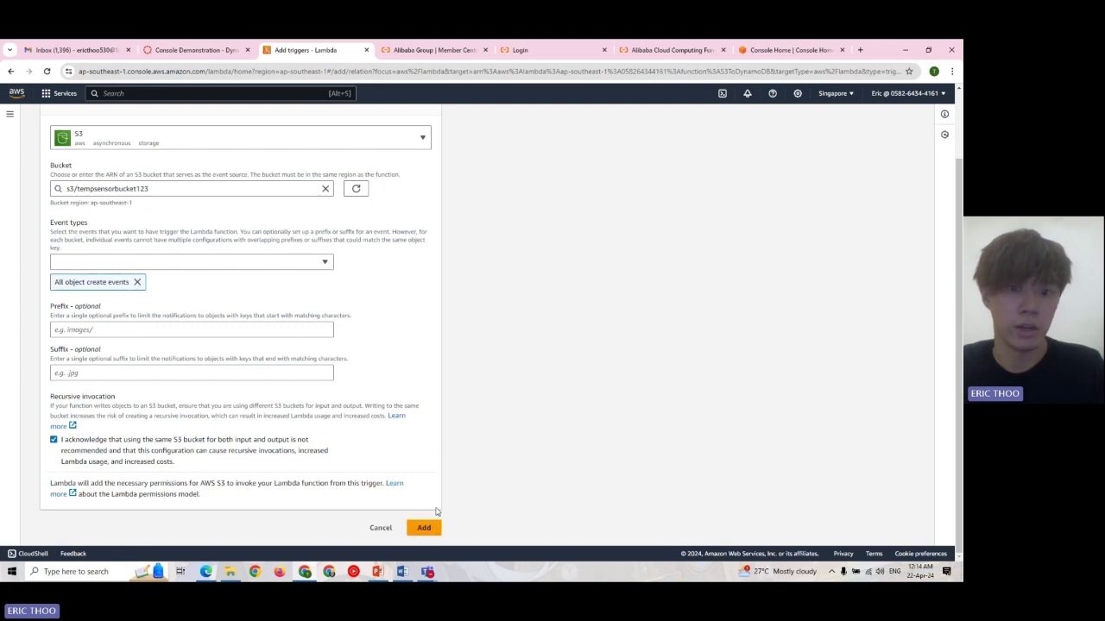
- Dismiss the services list and reveal the Lambda navigation links
left_click(61, 93)
left_click(9, 119)
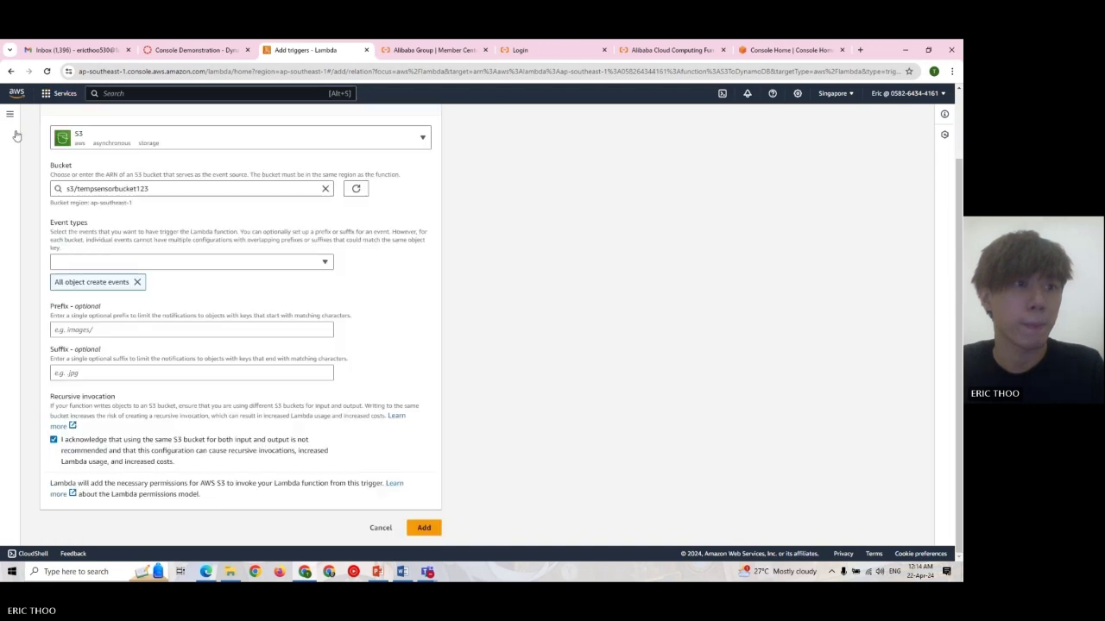
left_click(10, 119)
- Go to the Functions list and open S3ToDynamoDB's code
left_click(34, 181)
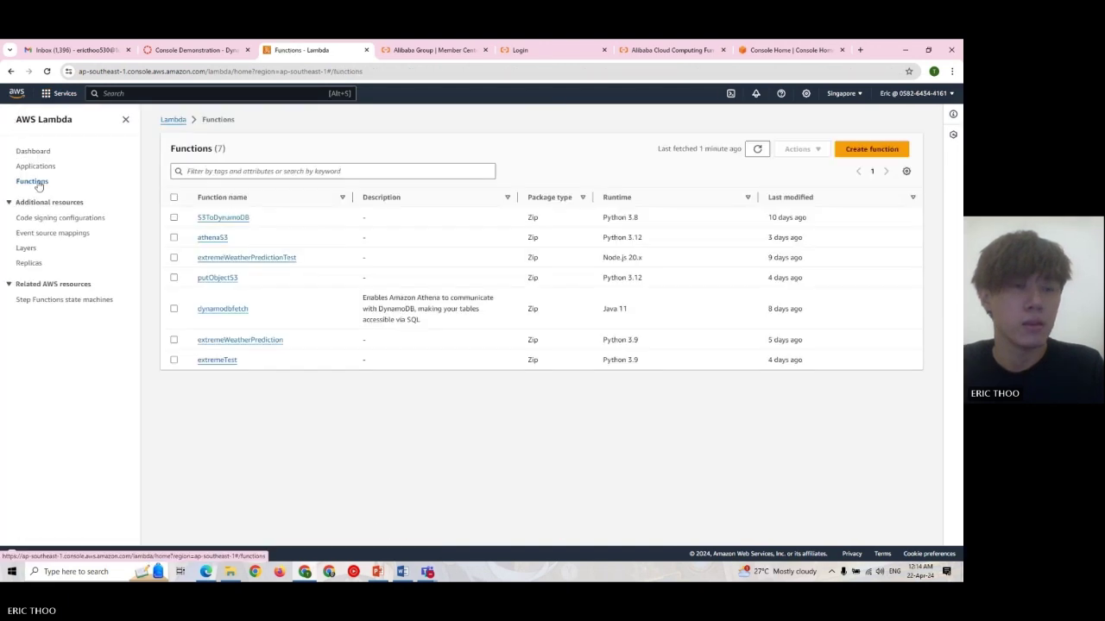
left_click(217, 218)
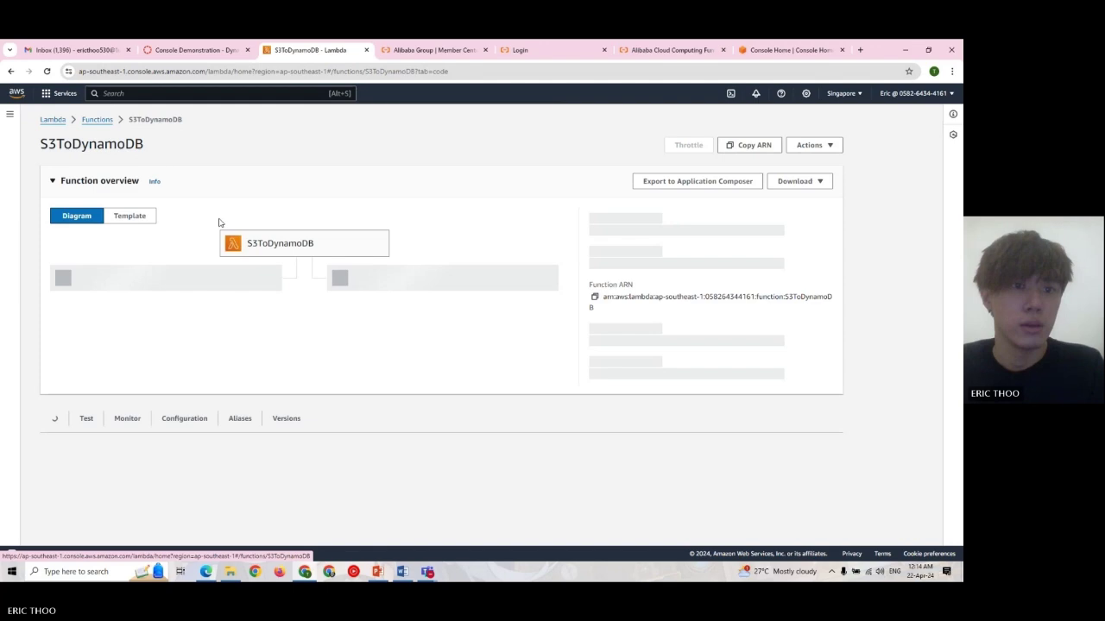
scroll(318, 209, "down", 4)
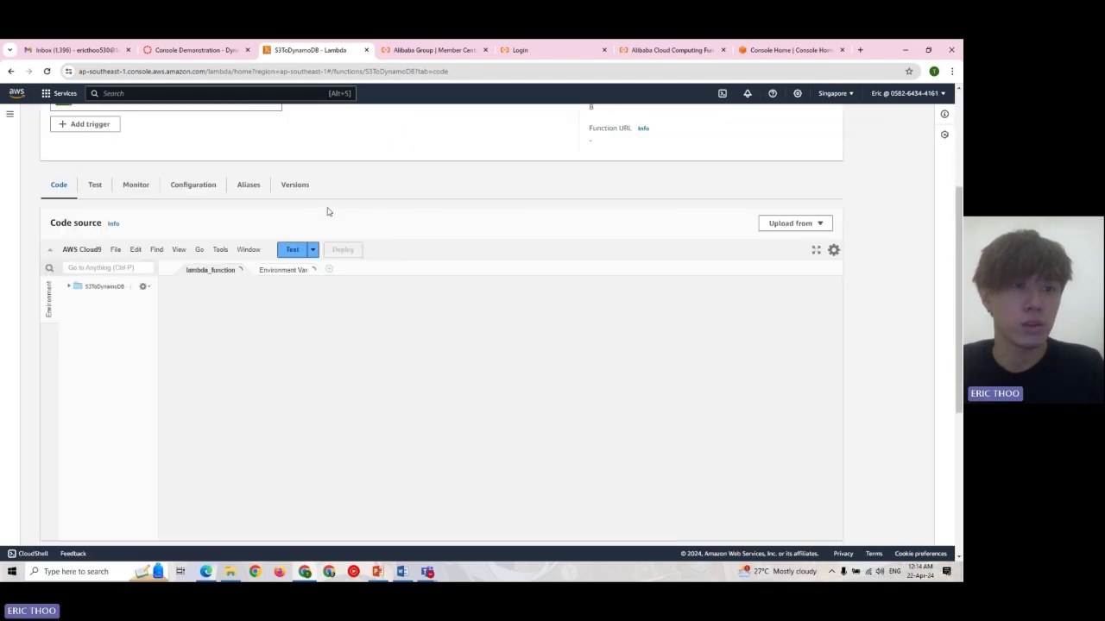
scroll(350, 181, "up", 3)
scroll(337, 198, "down", 3)
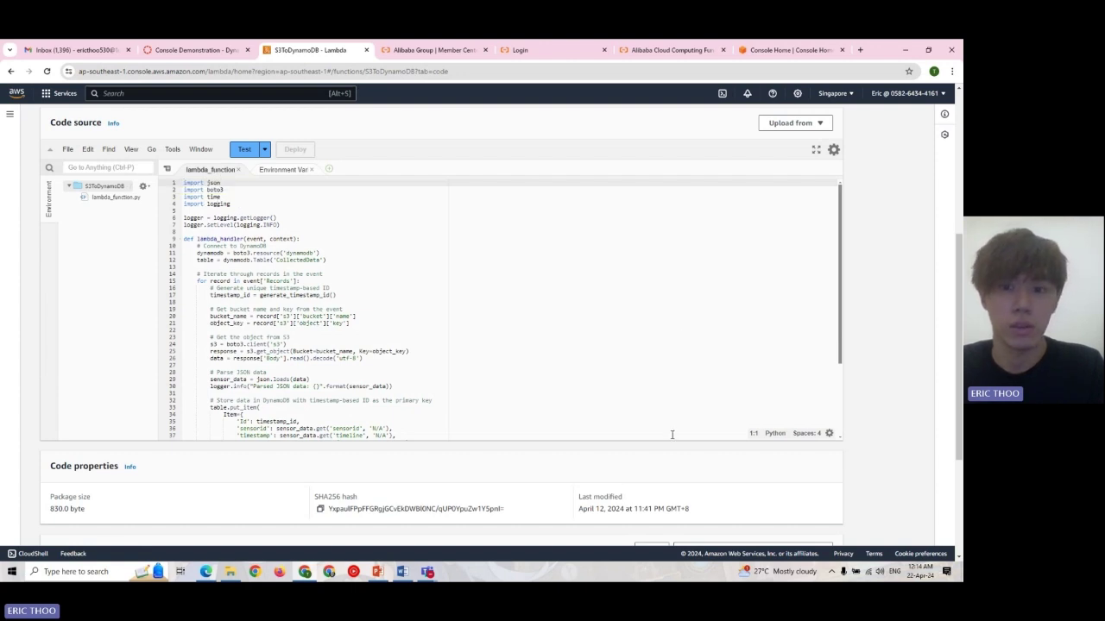
- Highlight the import statements and logger setup lines in lambda_function.py
left_click(552, 297)
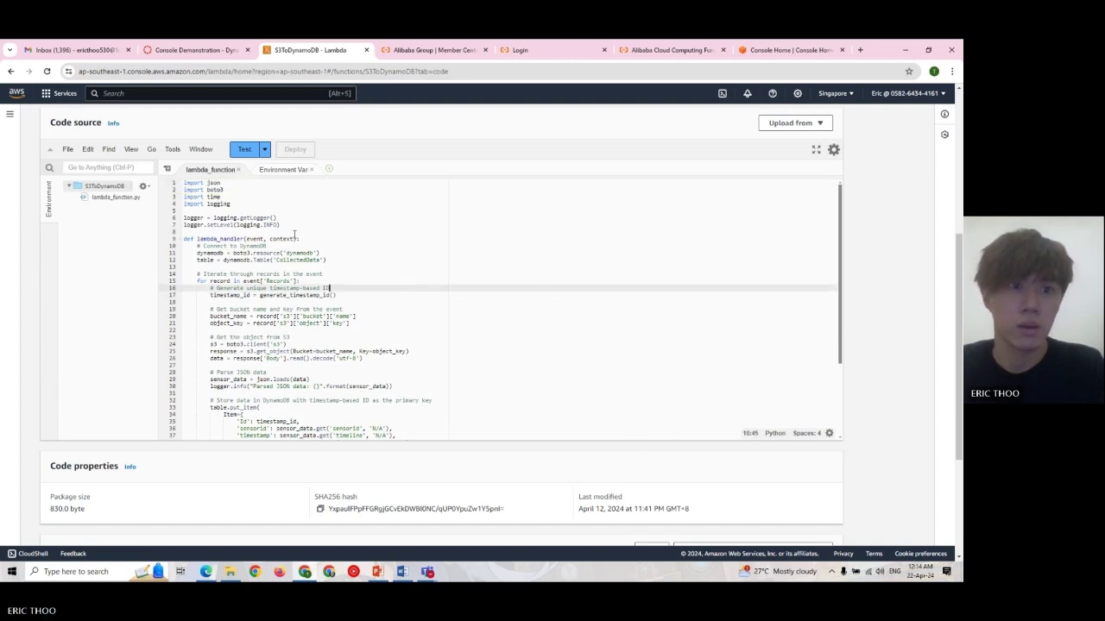
left_click(363, 232)
left_click(284, 210)
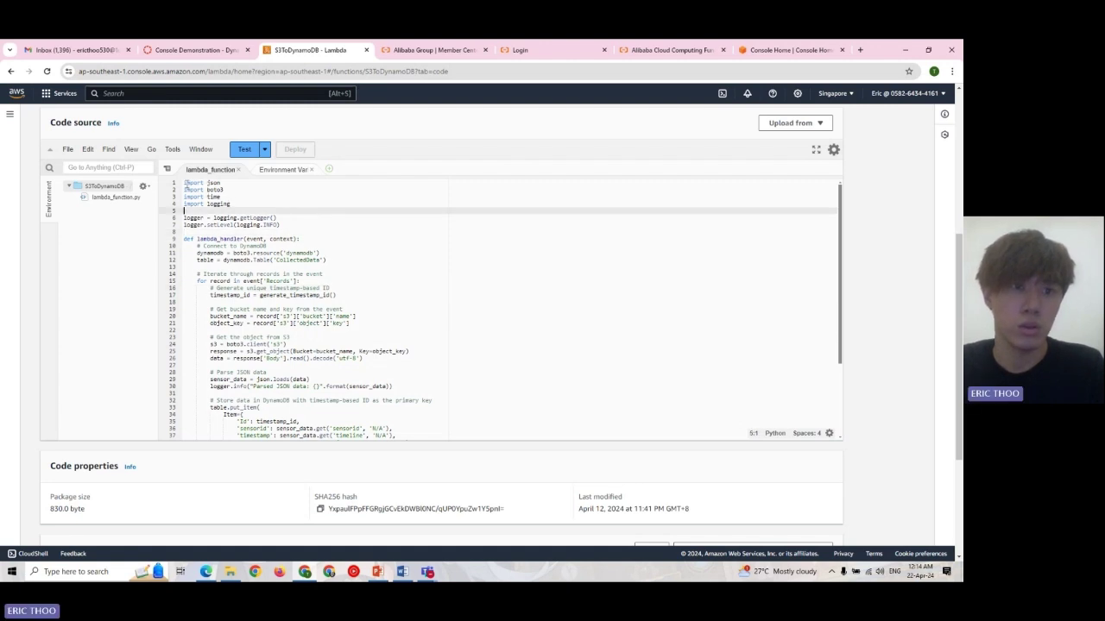
left_click_drag(185, 183, 186, 212)
left_click(269, 232)
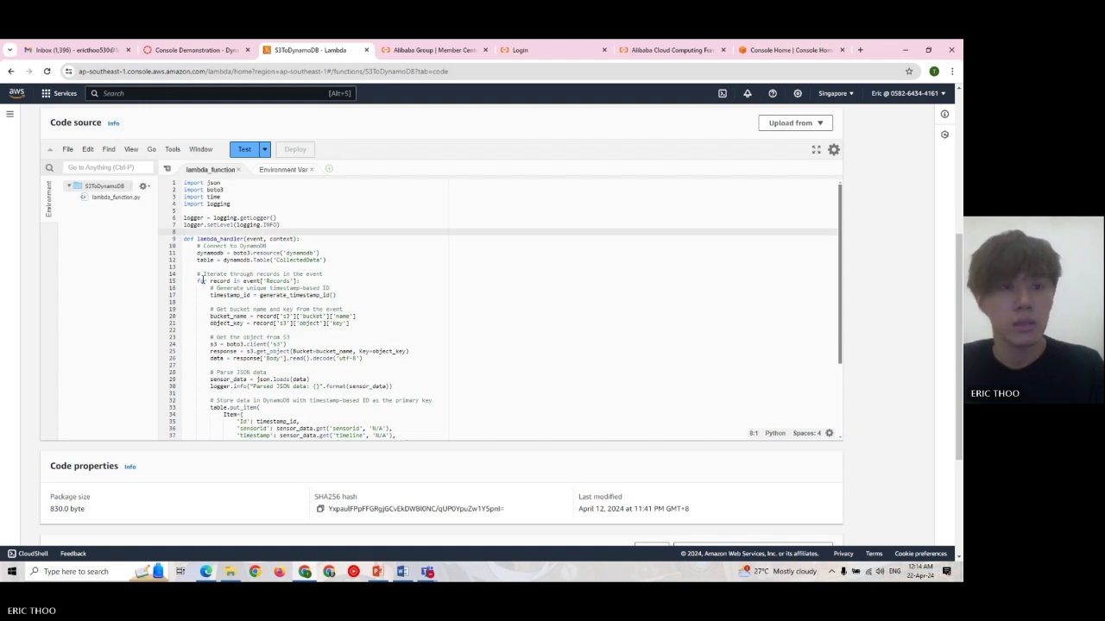
scroll(286, 264, "down", 3)
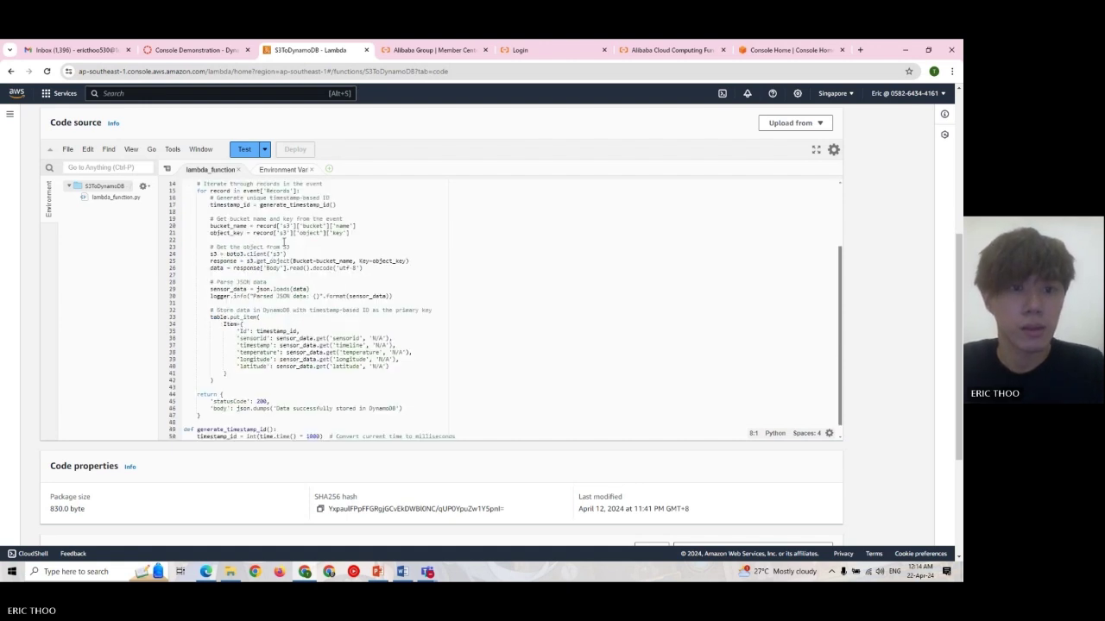
scroll(283, 244, "up", 3)
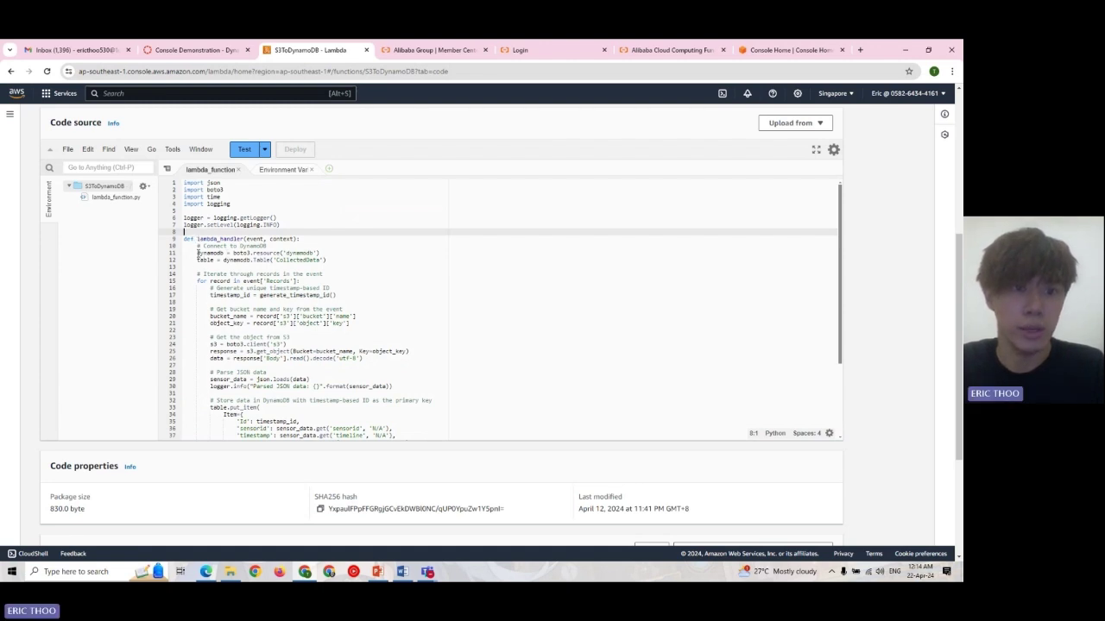
- Highlight the CollectedData table line, the put_item call, and its sensorid and 'id': timestamp_id fields
left_click_drag(197, 260, 327, 260)
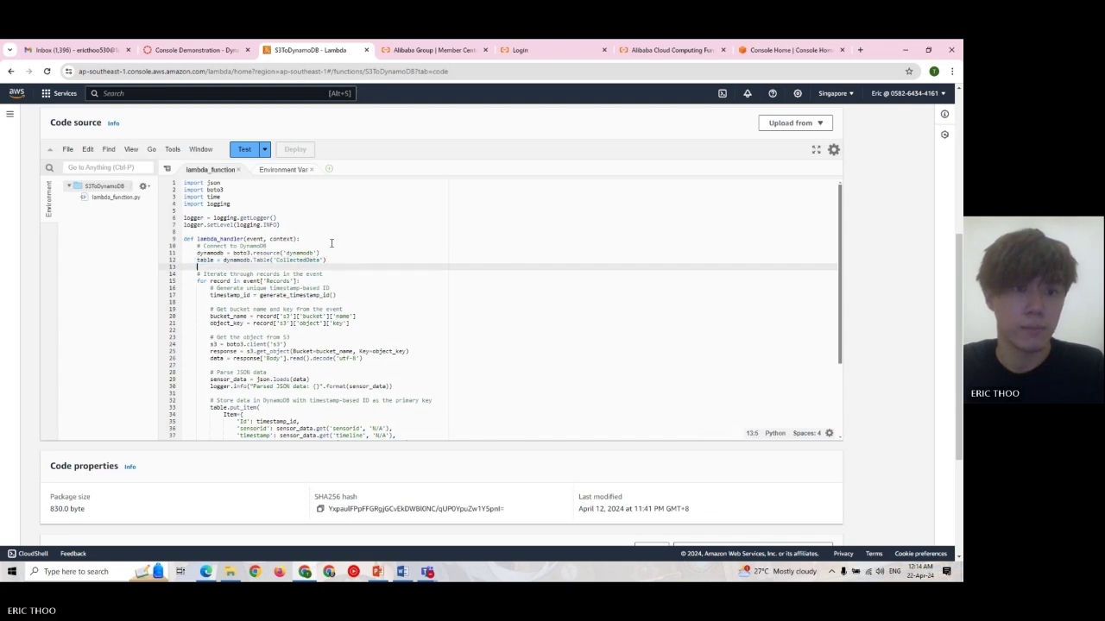
scroll(363, 259, "down", 3)
left_click(344, 283)
left_click(349, 319)
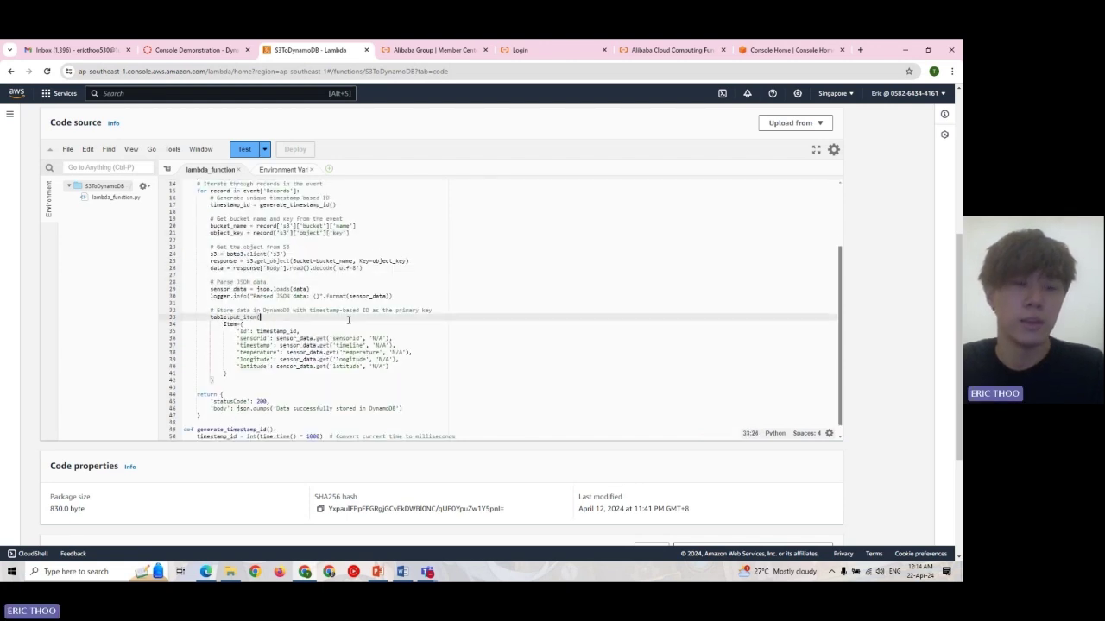
left_click(360, 339)
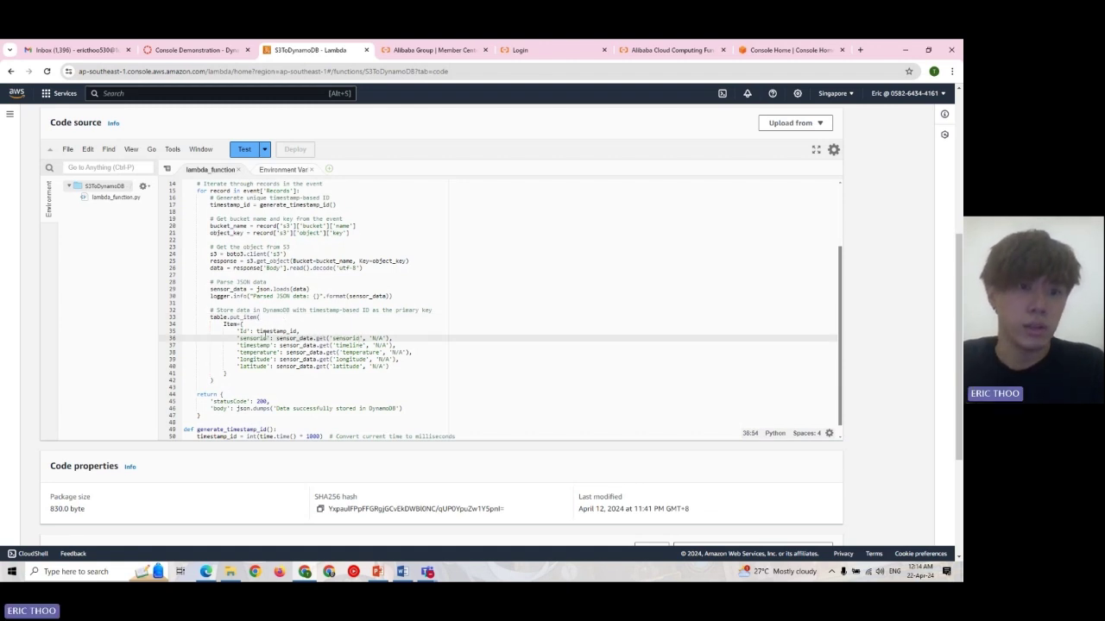
left_click_drag(237, 331, 338, 331)
left_click(339, 332)
- Scroll through the rest of the lambda_function.py handler code
scroll(311, 311, "up", 3)
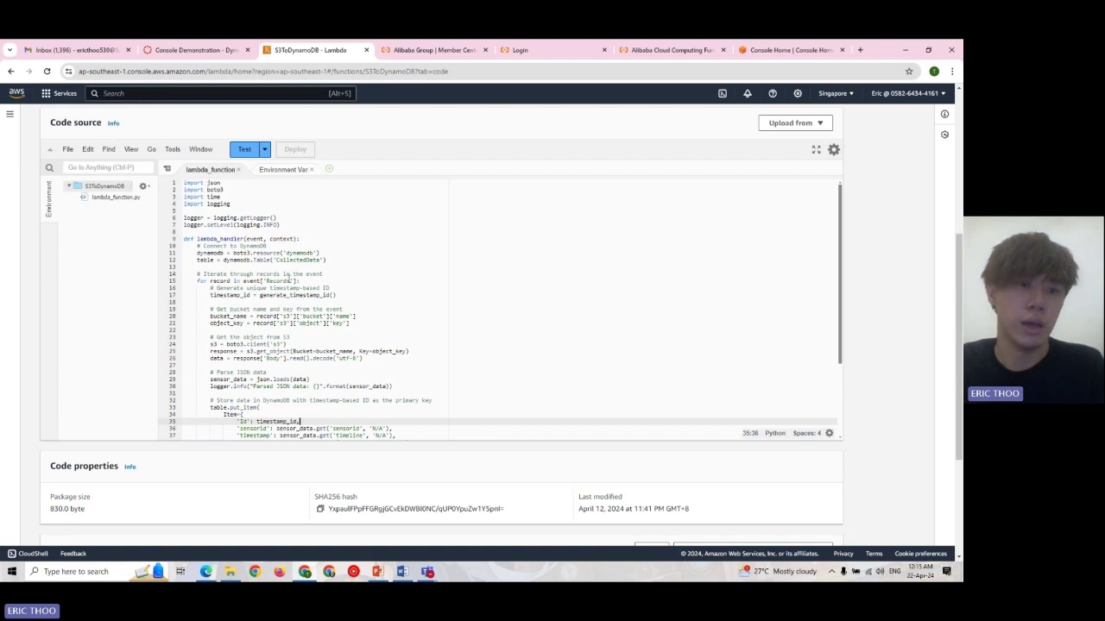
scroll(288, 276, "down", 3)
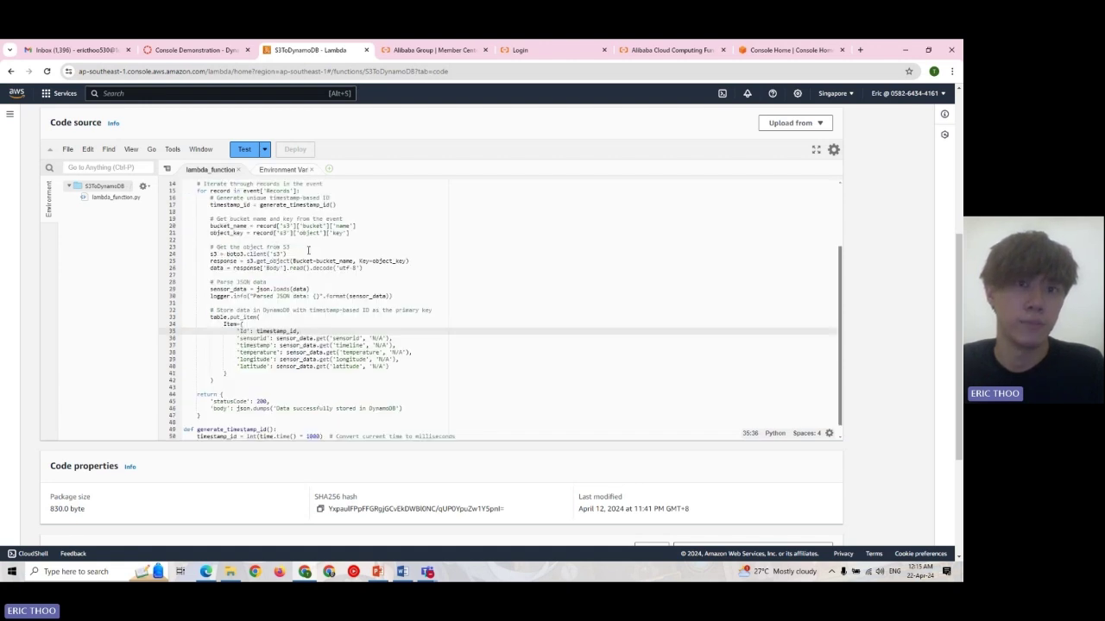
scroll(290, 253, "down", 3)
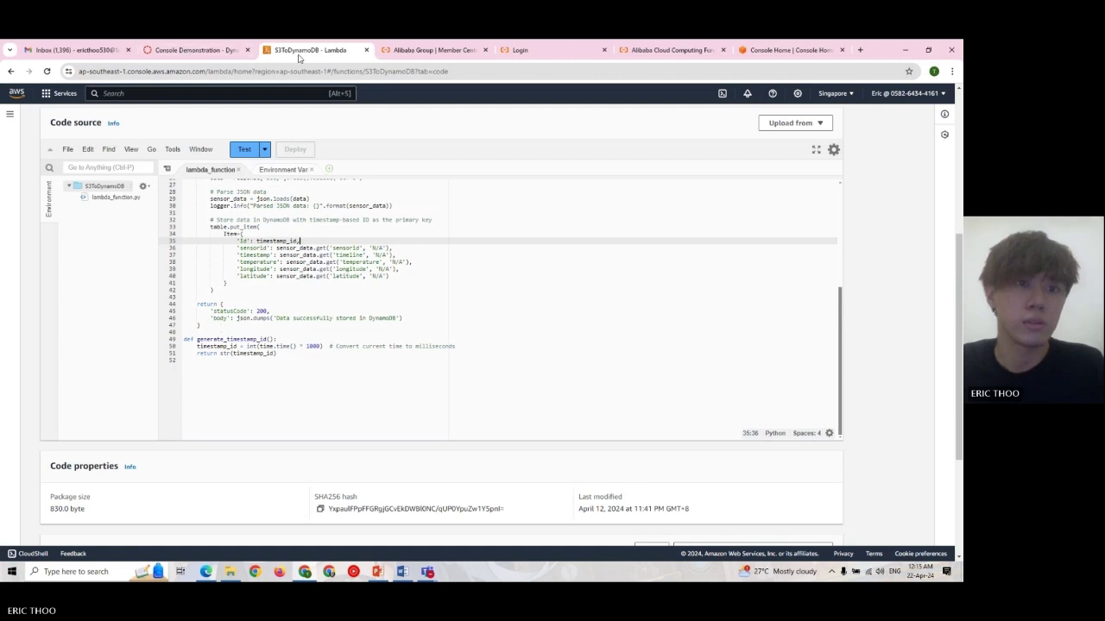
scroll(413, 276, "down", 2)
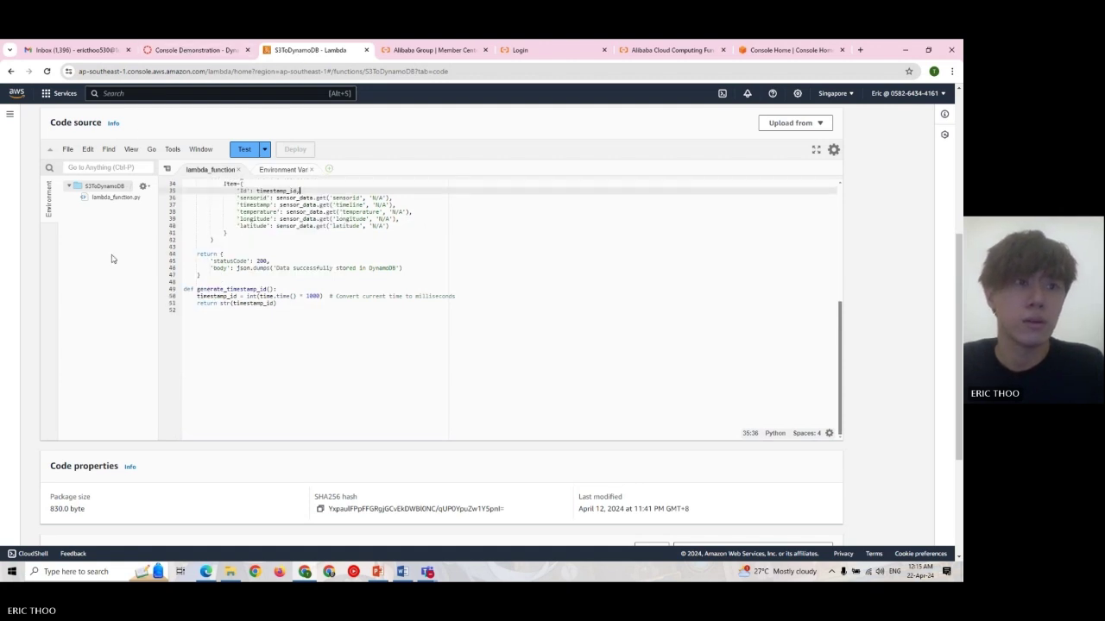
scroll(111, 259, "up", 3)
left_click(45, 93)
- From S3ToDynamoDB's Configuration permissions, open its execution role in IAM
left_click(45, 93)
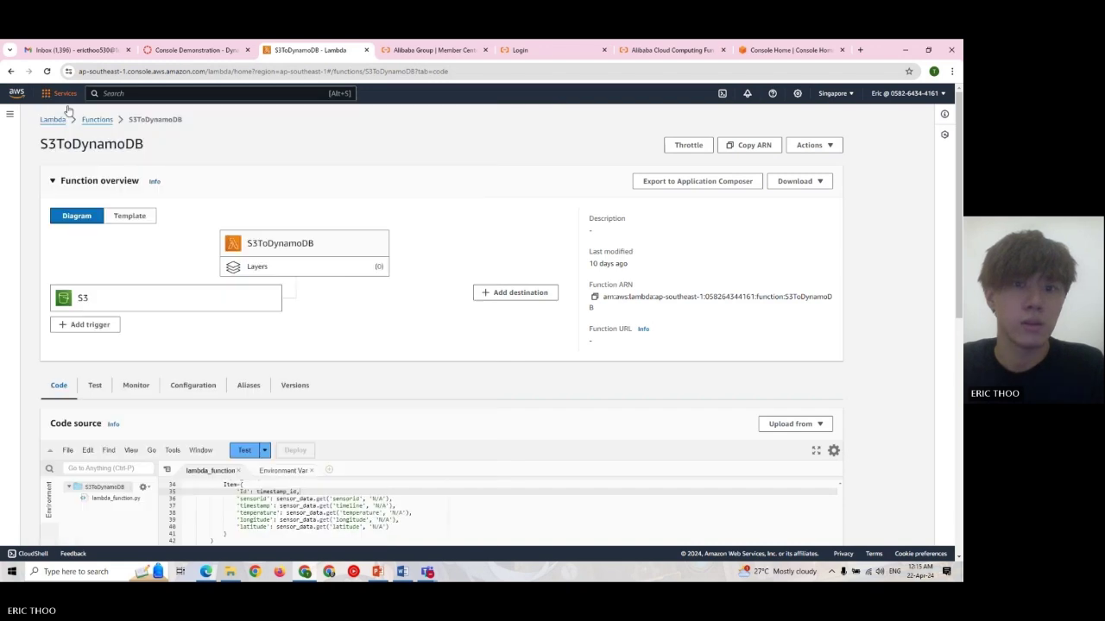
scroll(369, 229, "down", 3)
scroll(369, 229, "up", 10)
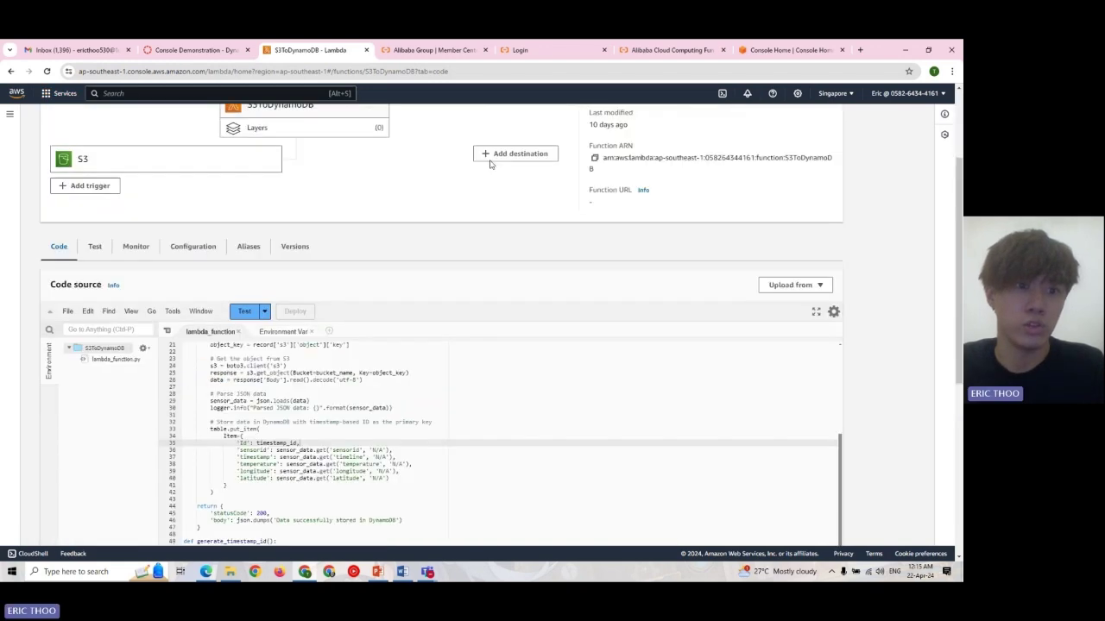
left_click(193, 387)
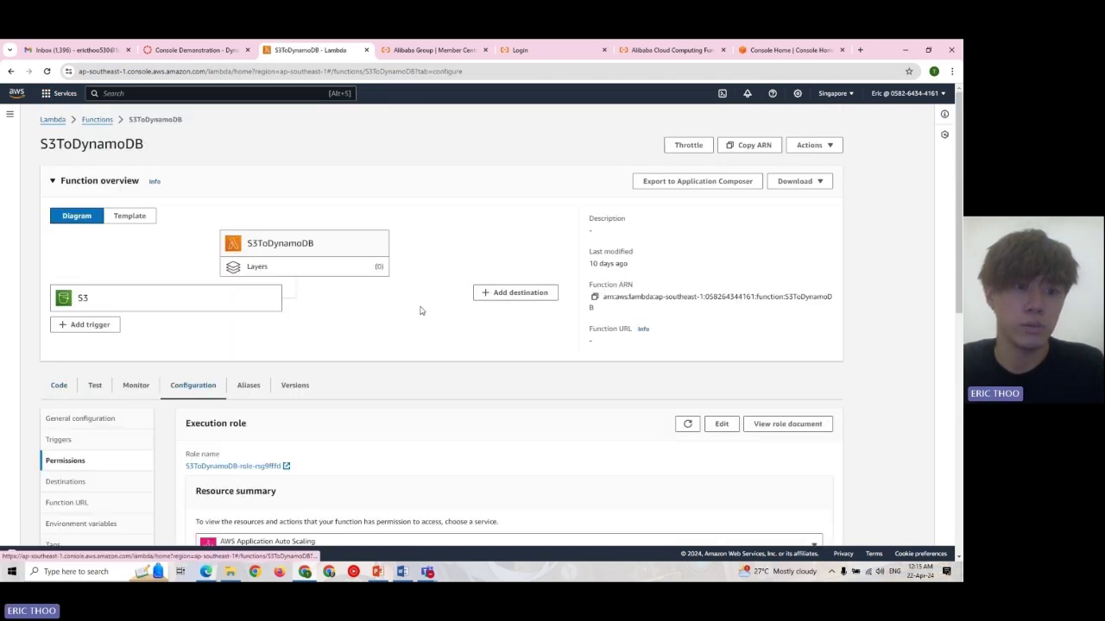
scroll(422, 311, "down", 2)
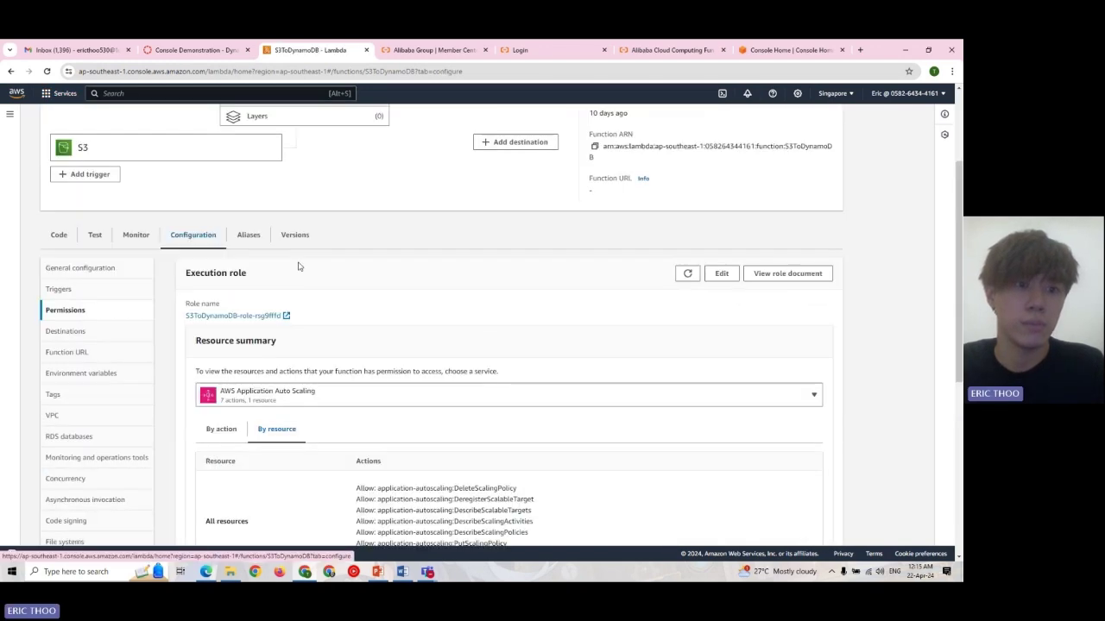
left_click(273, 317)
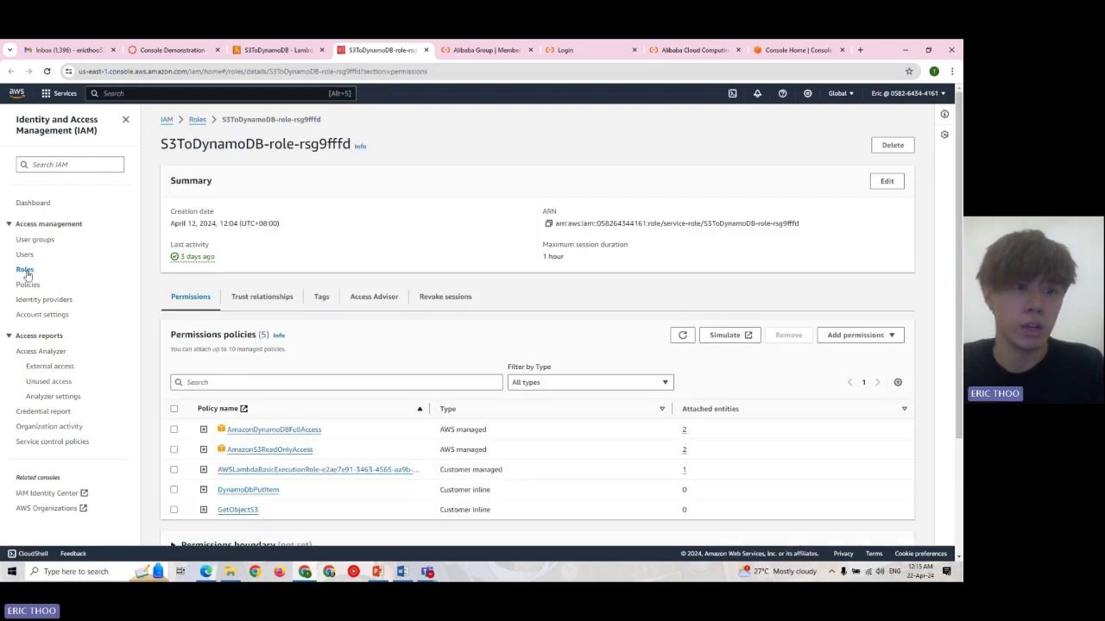
- Go to the IAM Roles list and open S3ToDynamoDB-role-rsg9fffd
scroll(279, 350, "down", 2)
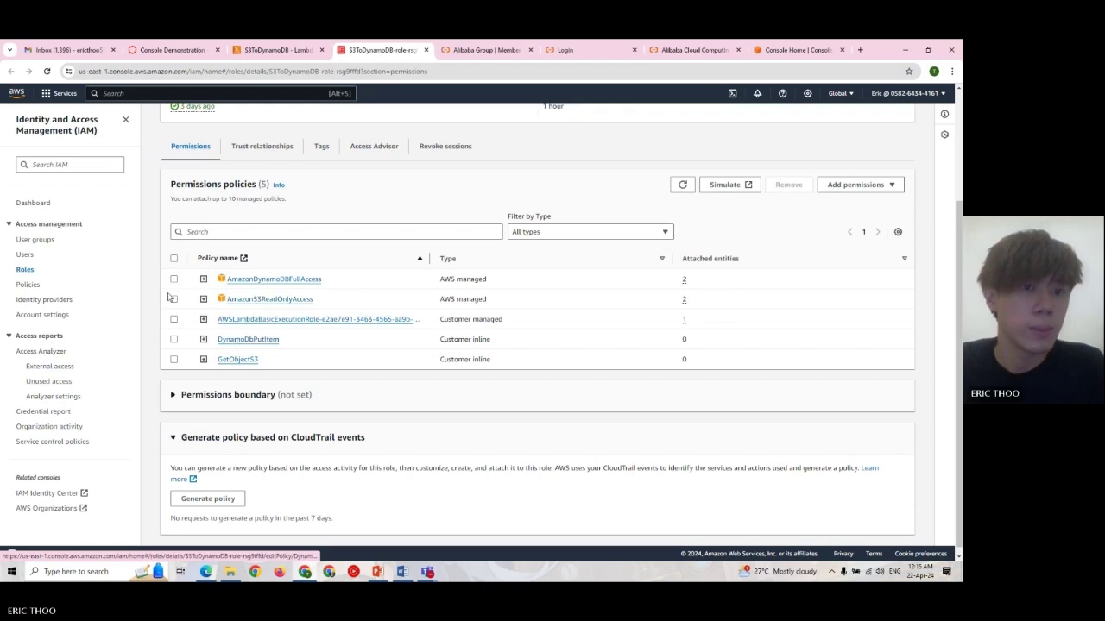
scroll(281, 256, "up", 2)
left_click(25, 270)
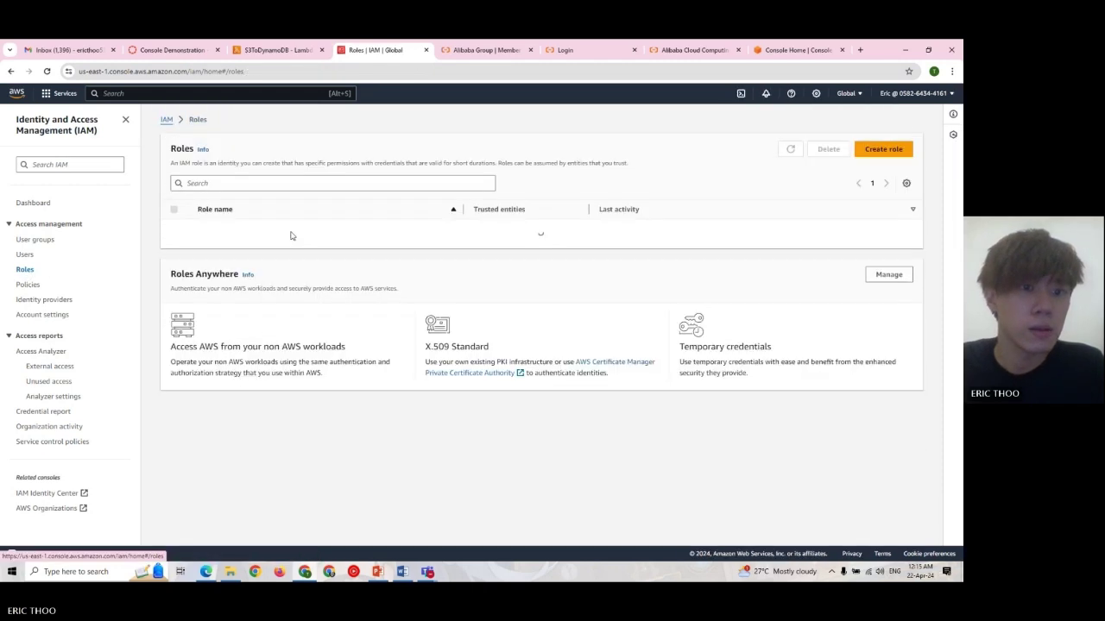
scroll(264, 207, "down", 1)
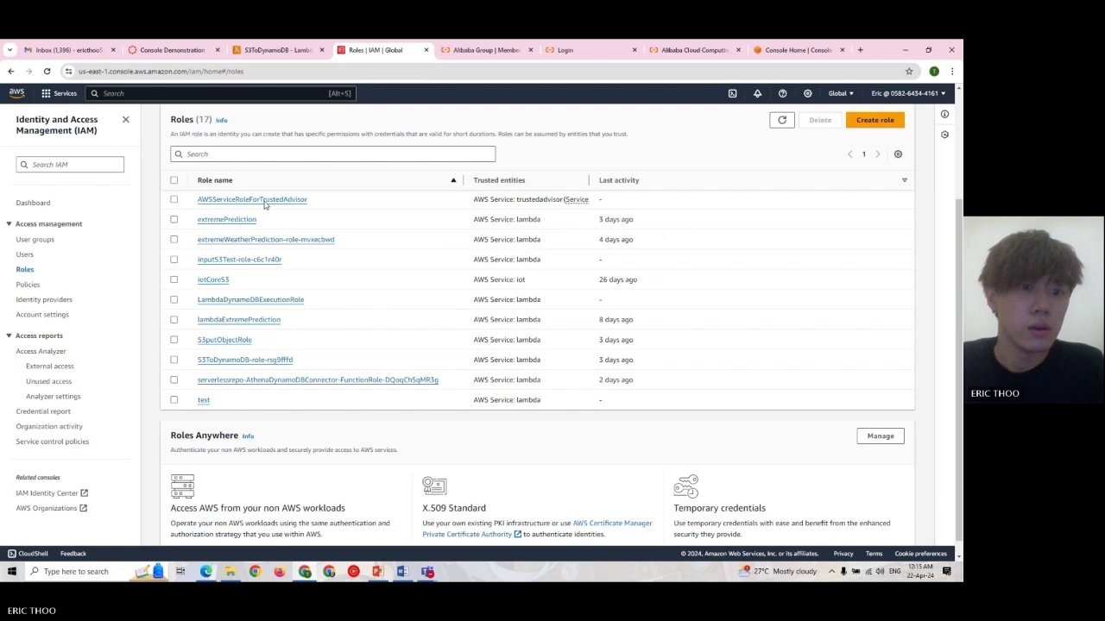
left_click(239, 360)
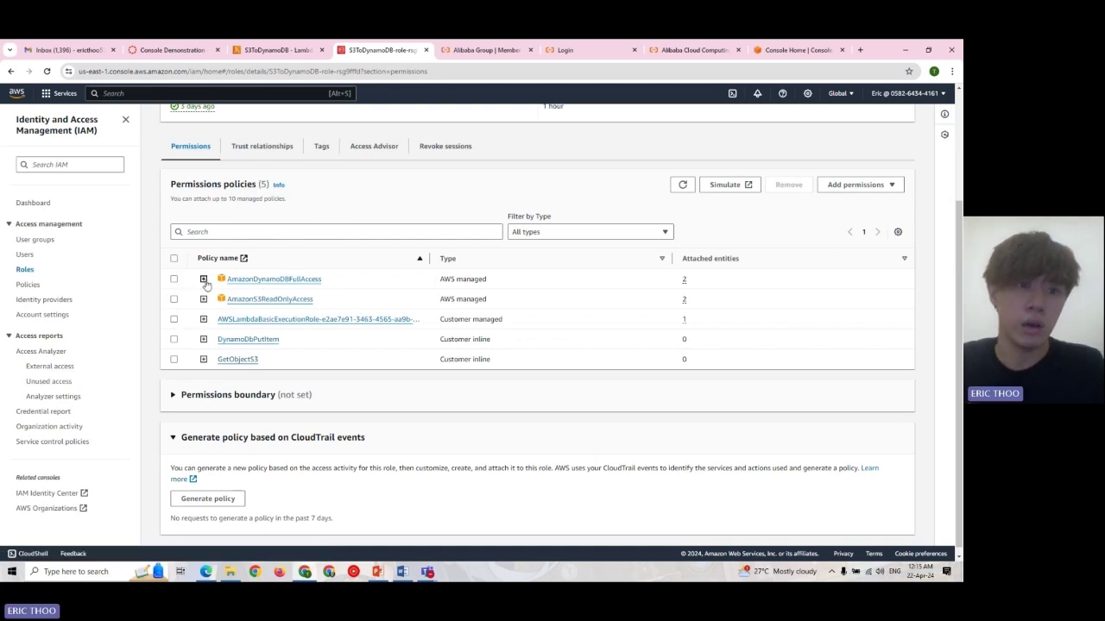
- Expand the AmazonDynamoDBFullAccess and AmazonS3ReadOnlyAccess policies to view their JSON
left_click(203, 278)
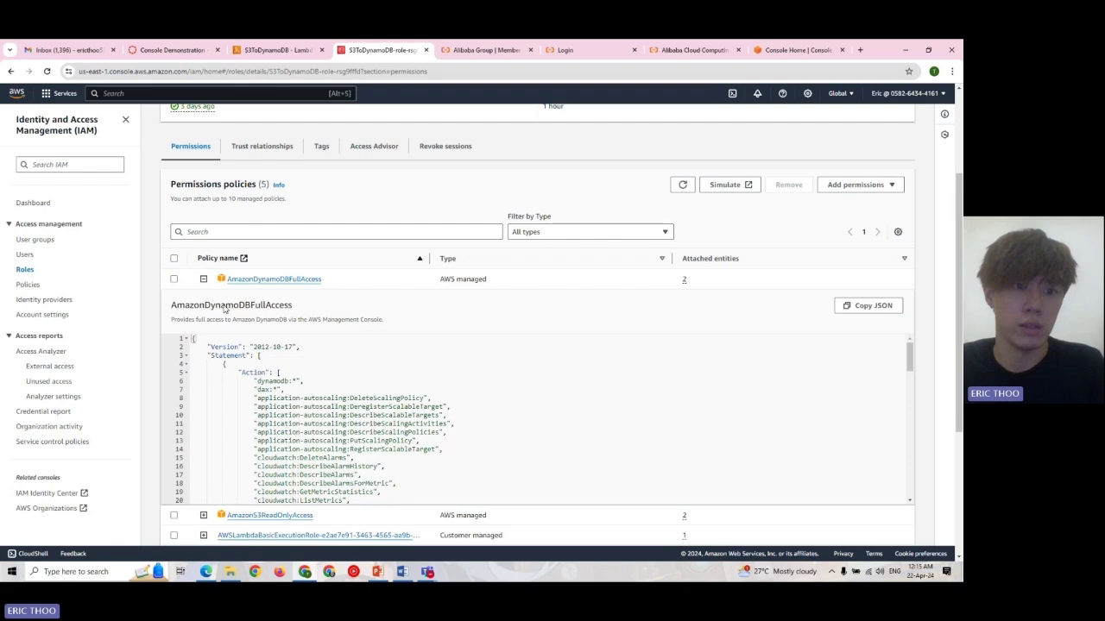
scroll(213, 366, "down", 2)
scroll(234, 316, "down", 3)
left_click(203, 364)
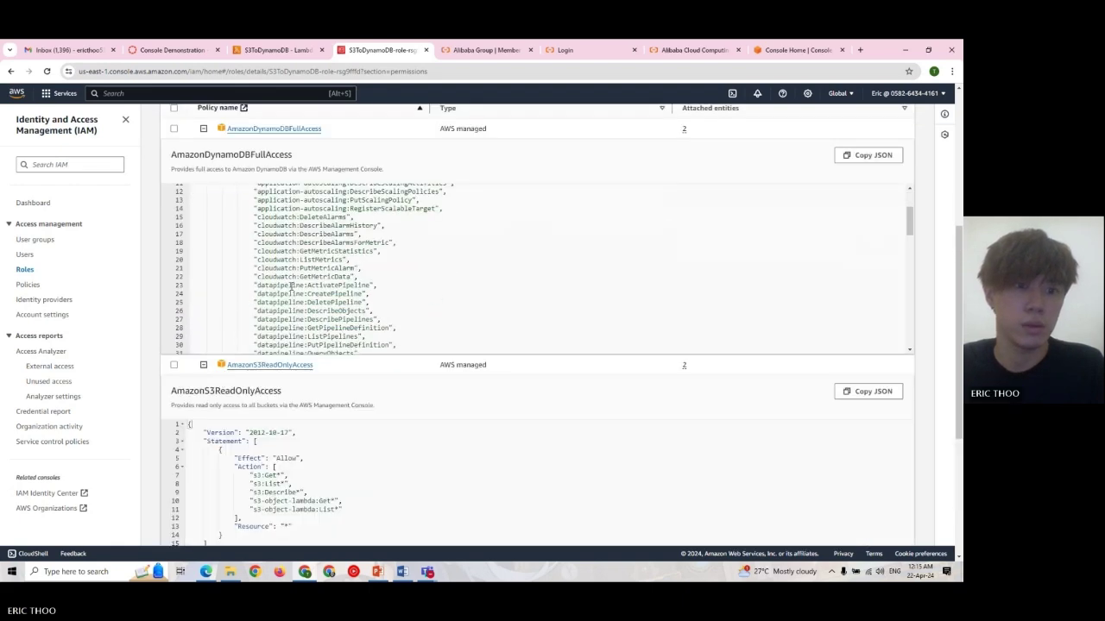
scroll(268, 345, "up", 3)
scroll(284, 357, "up", 4)
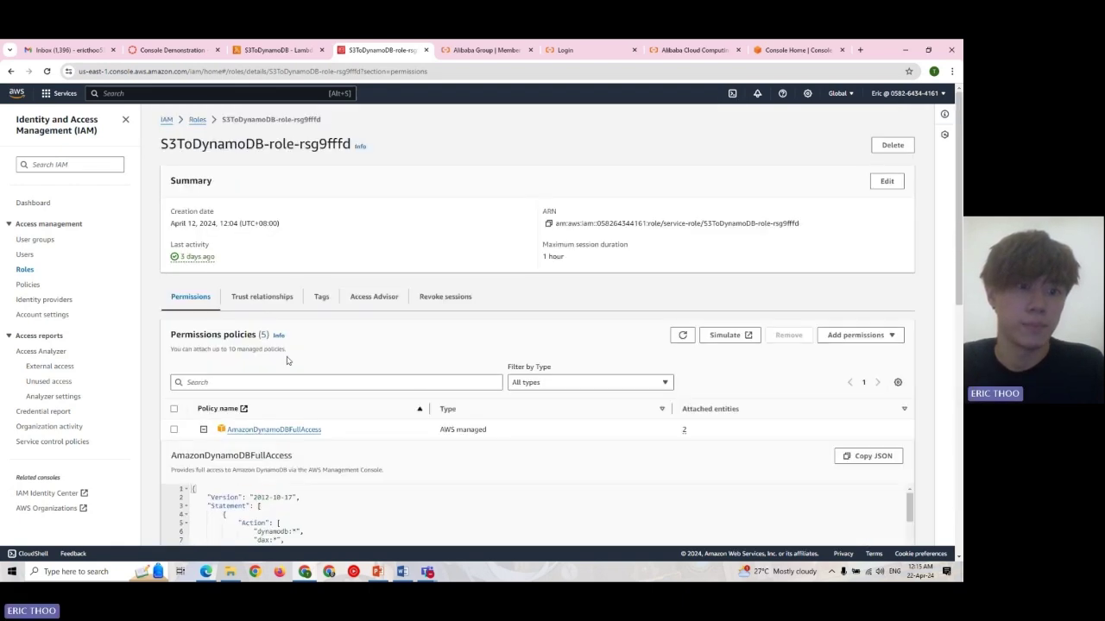
scroll(255, 301, "down", 2)
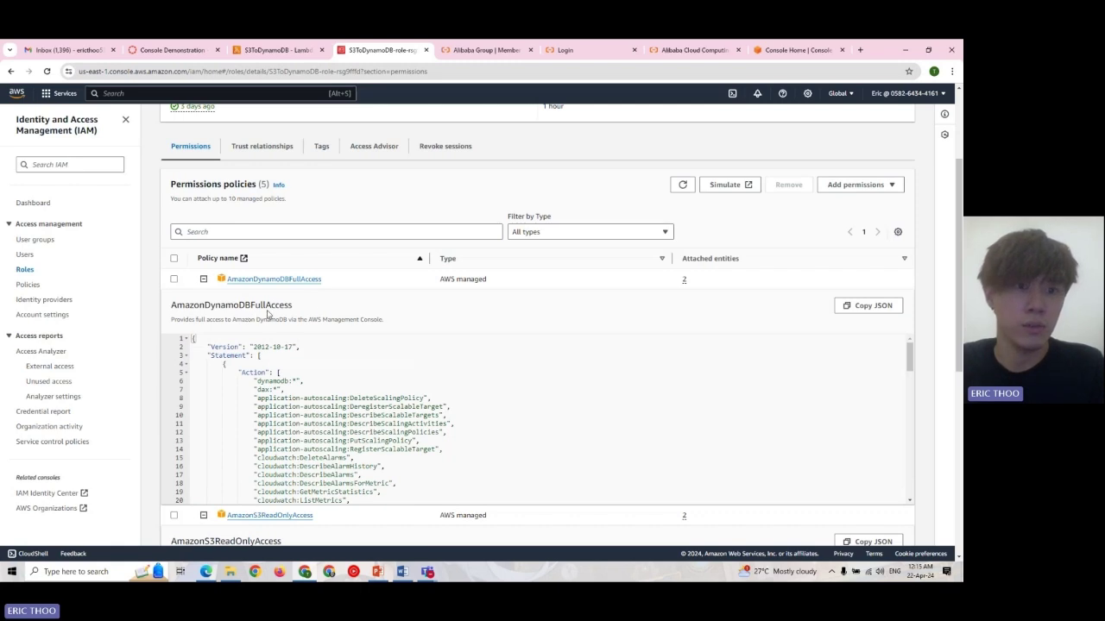
scroll(362, 302, "down", 2)
scroll(291, 382, "down", 2)
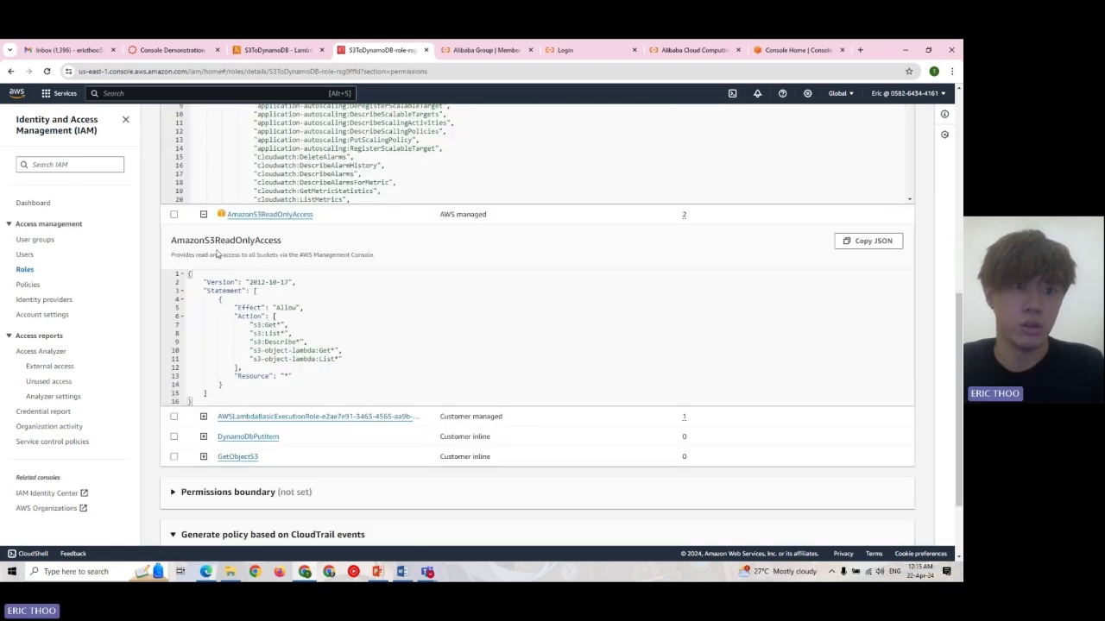
scroll(363, 236, "down", 2)
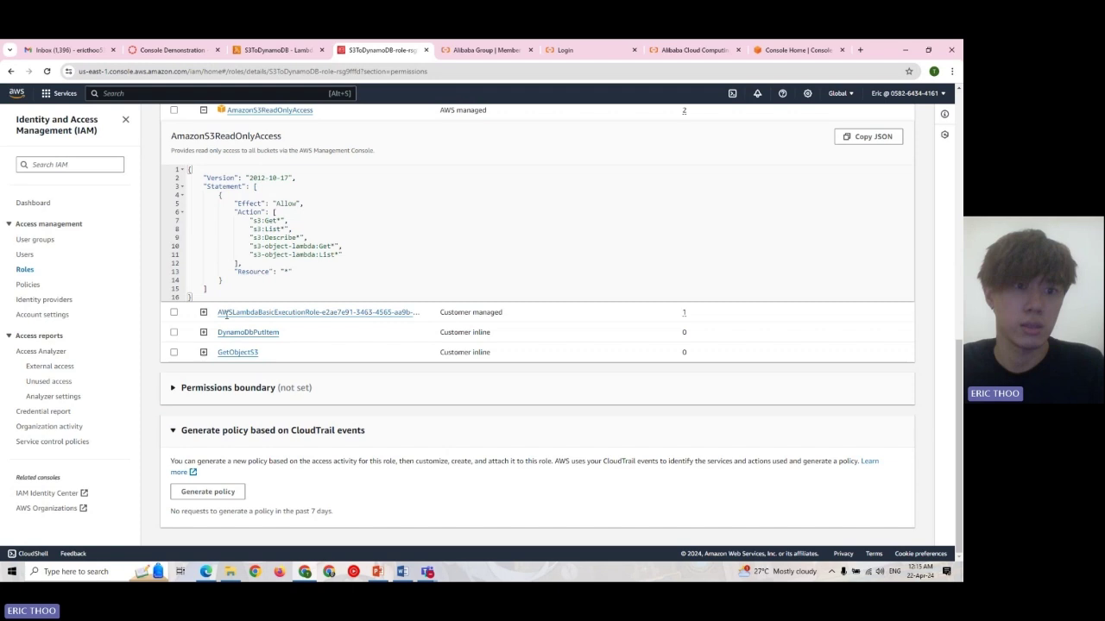
- Expand the AWSLambdaBasicExecutionRole, DynamoDbPutItem and GetObjectS3 policies to review their JSON
left_click(371, 312)
scroll(395, 358, "down", 4)
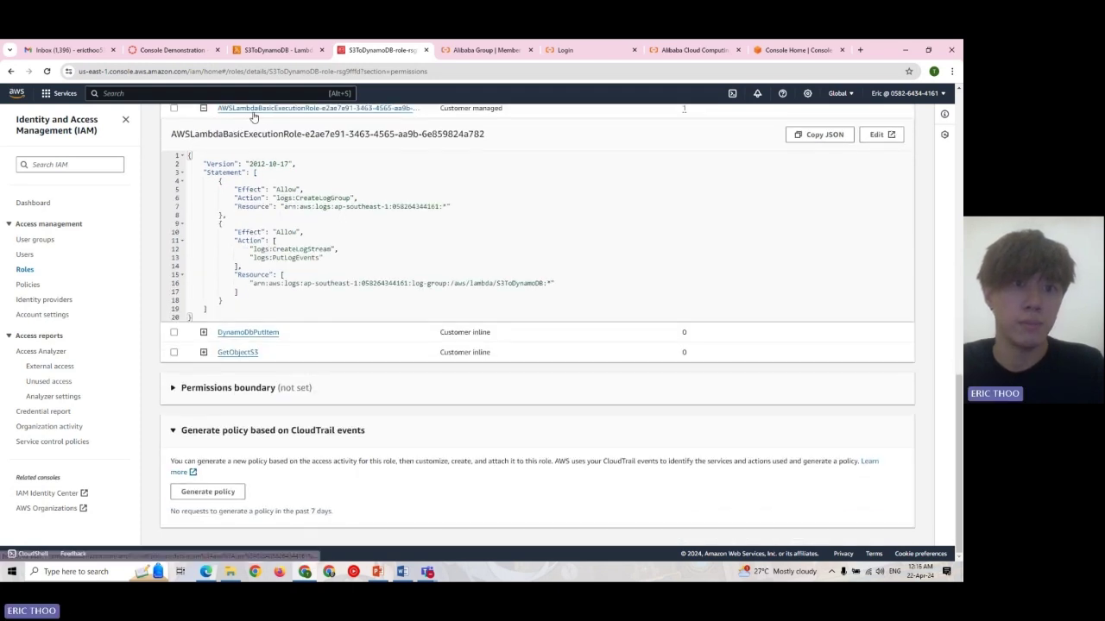
left_click(203, 332)
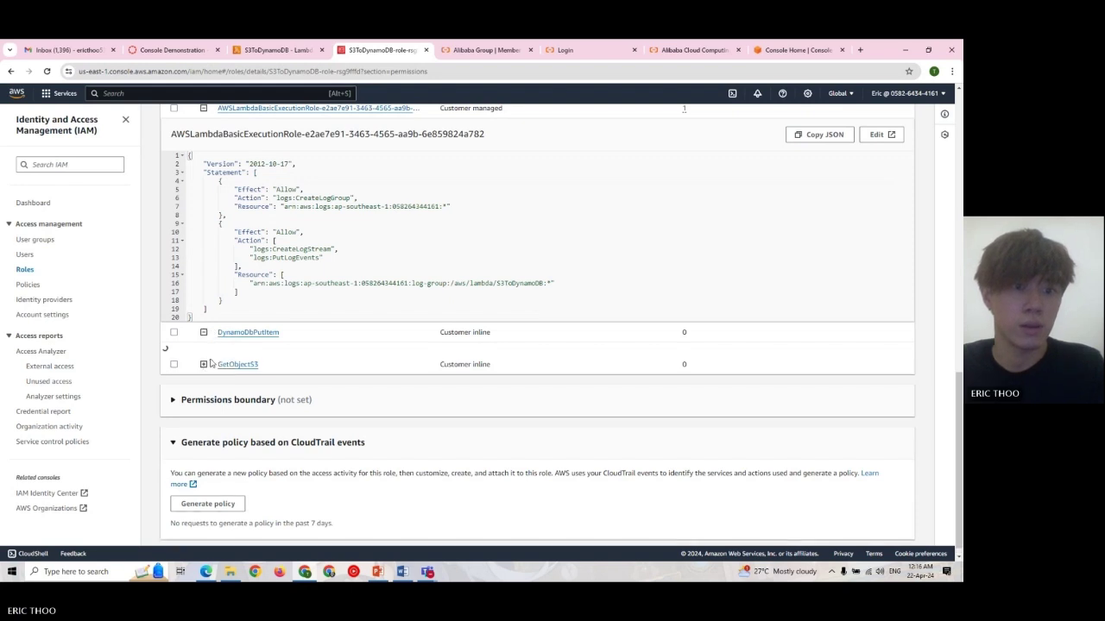
left_click(204, 489)
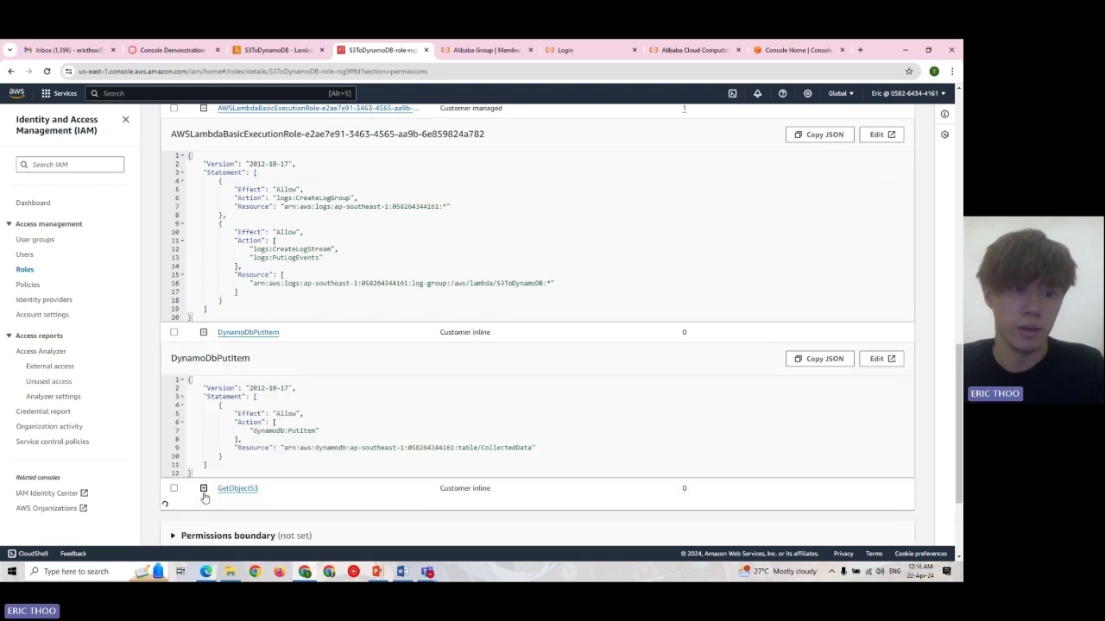
scroll(298, 324, "down", 1)
scroll(298, 325, "down", 1)
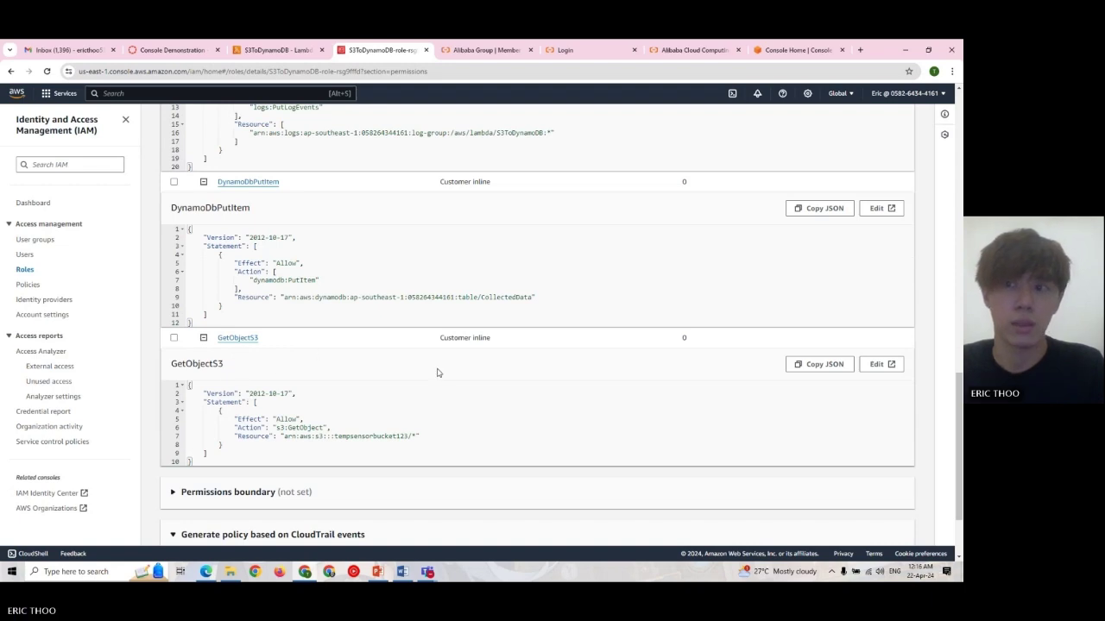
scroll(440, 372, "up", 6)
scroll(494, 304, "up", 8)
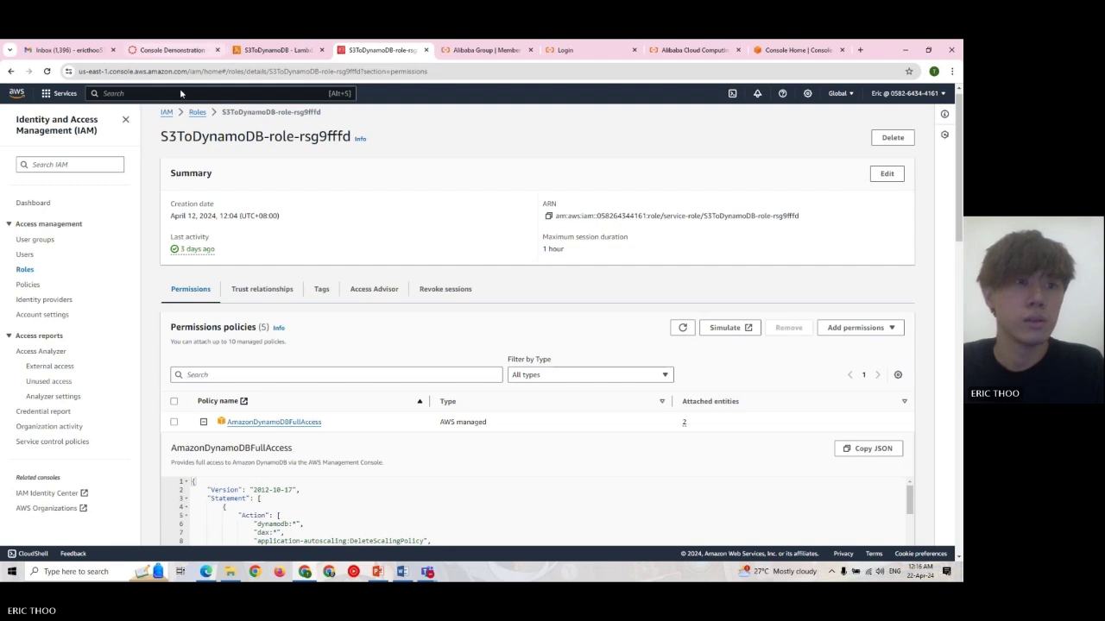
- Switch back to the S3ToDynamoDB browser tab and scroll through its Code source editor
left_click(58, 93)
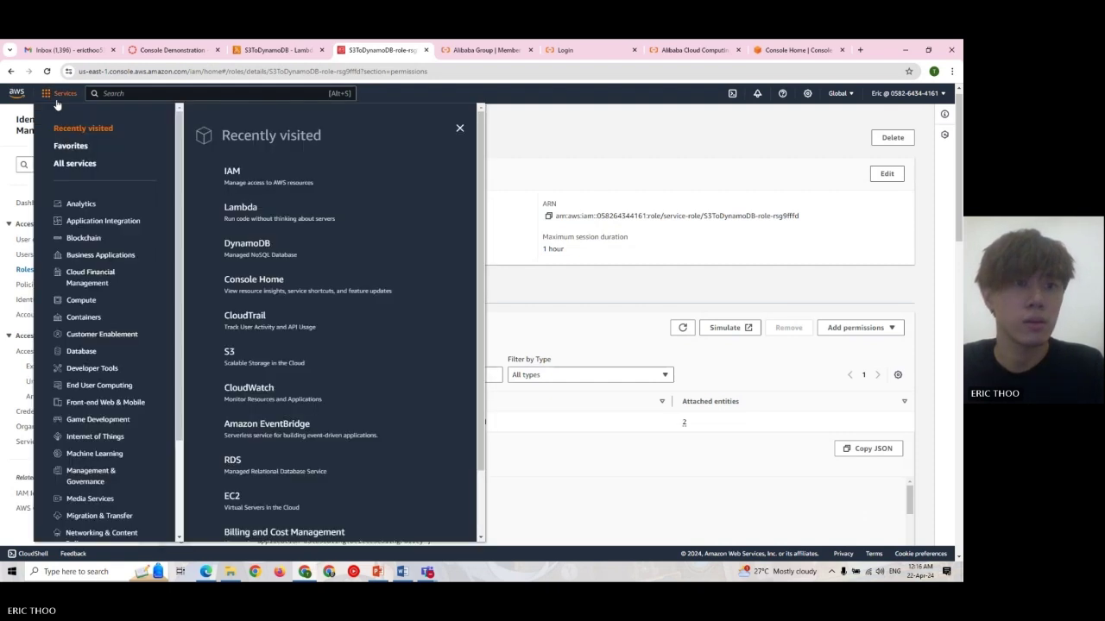
left_click(59, 93)
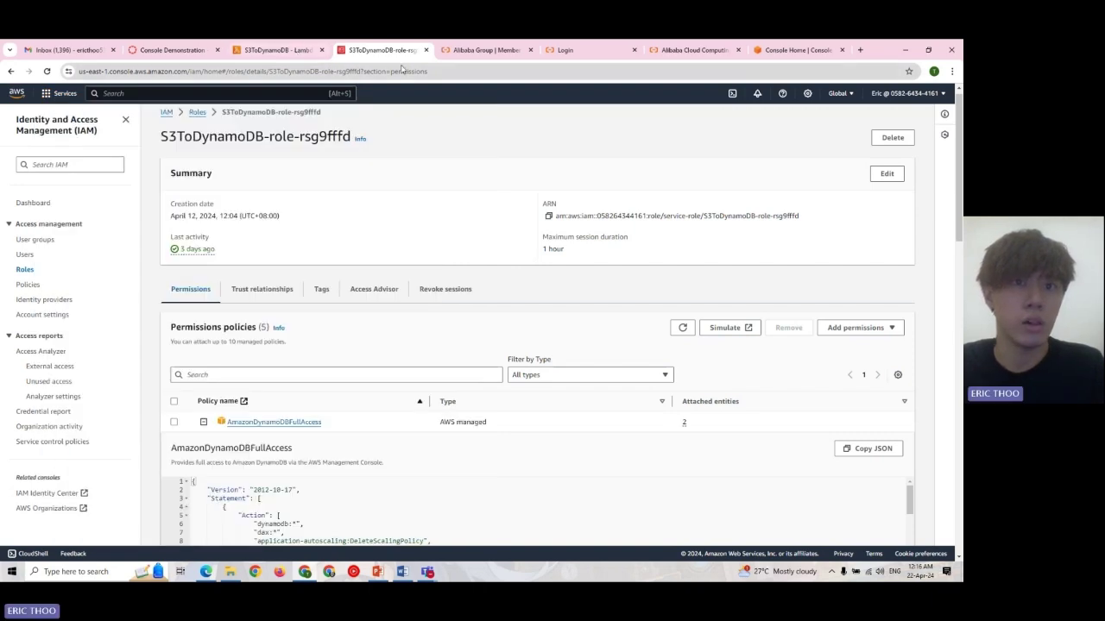
left_click(262, 51)
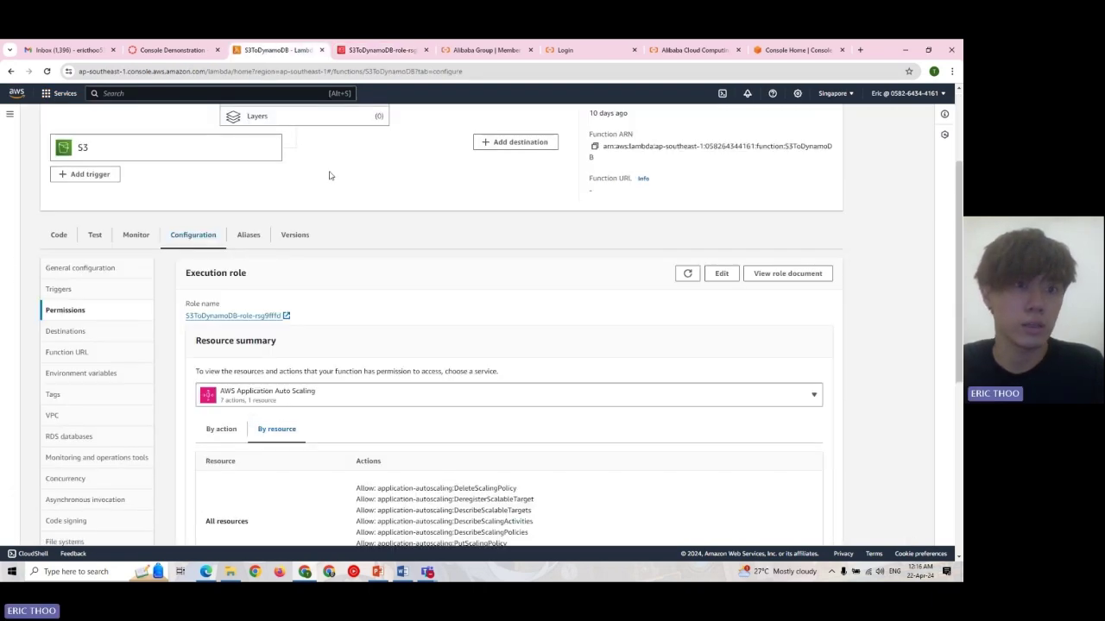
scroll(275, 235, "down", 2)
scroll(274, 235, "up", 2)
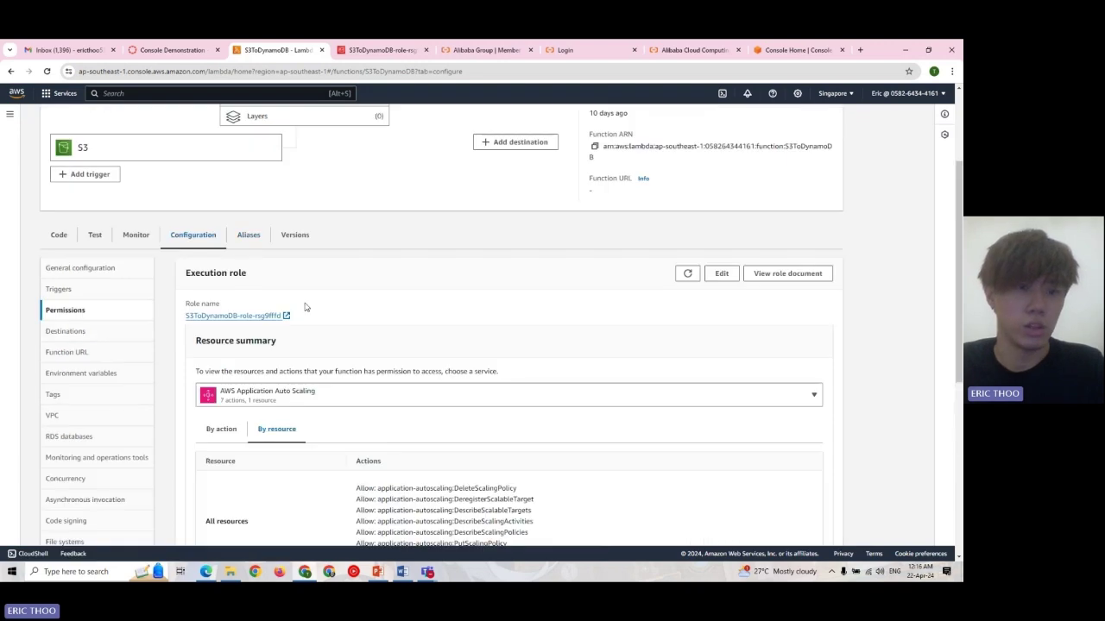
scroll(340, 292, "down", 4)
scroll(338, 296, "up", 6)
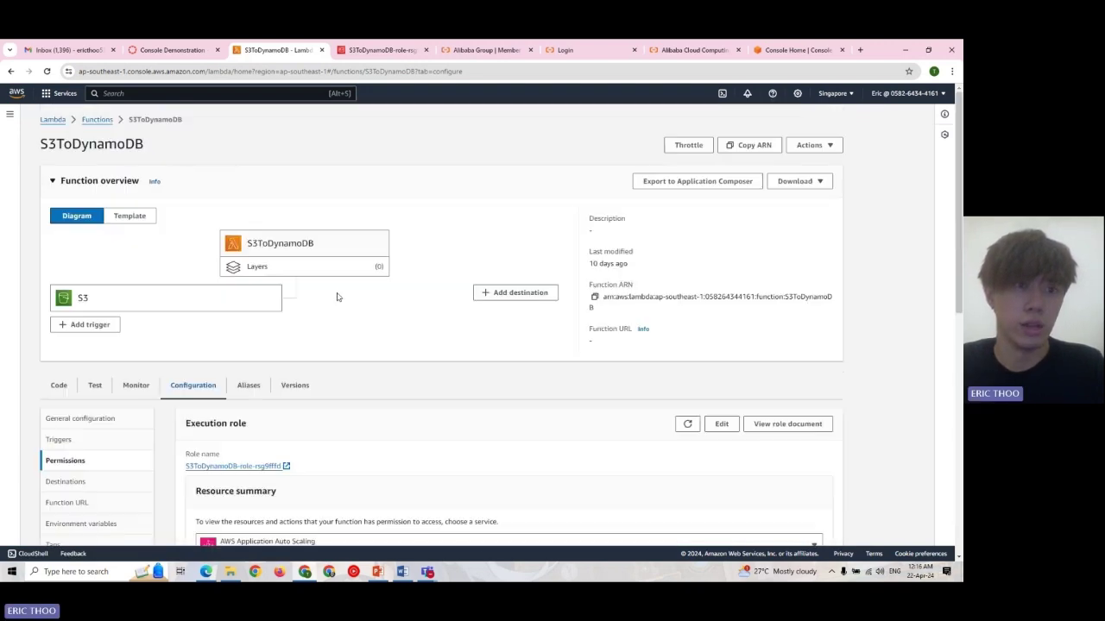
left_click(60, 386)
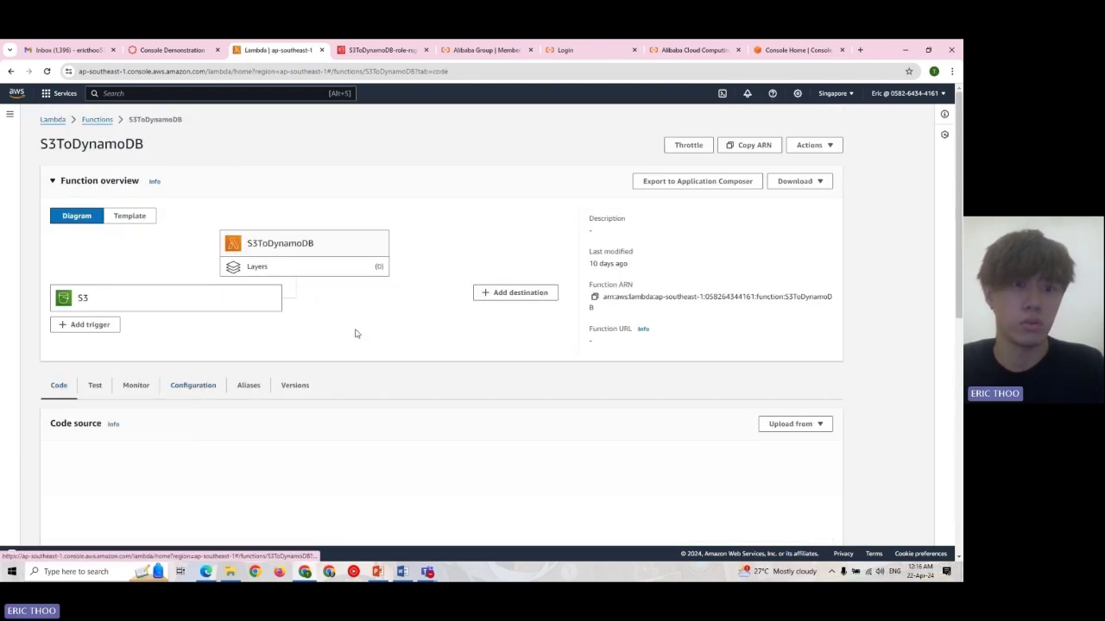
scroll(357, 338, "down", 2)
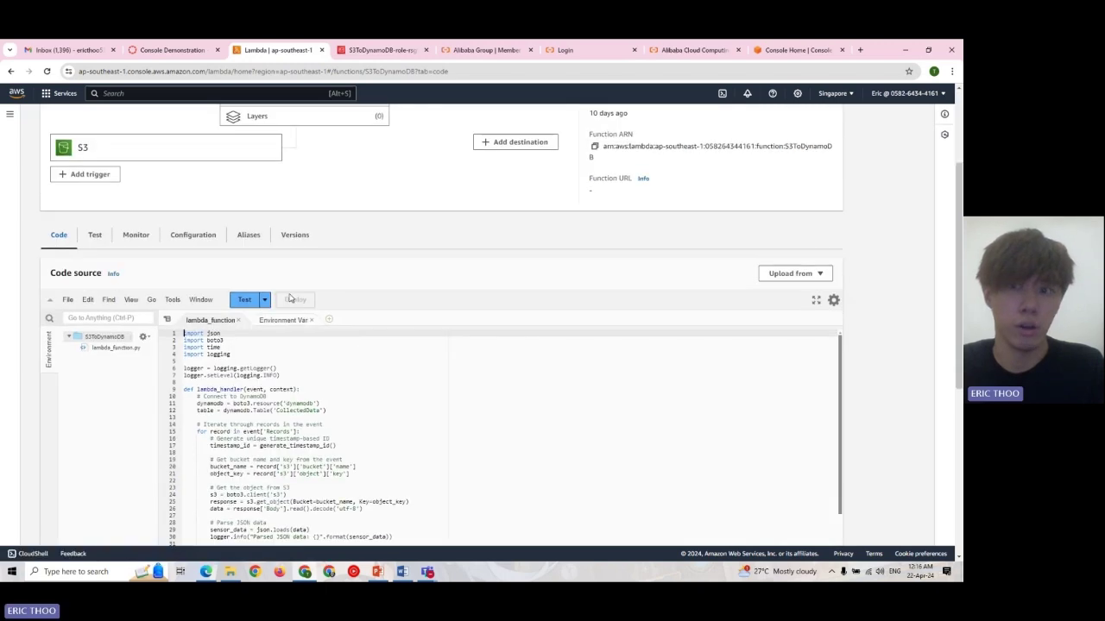
scroll(400, 286, "down", 2)
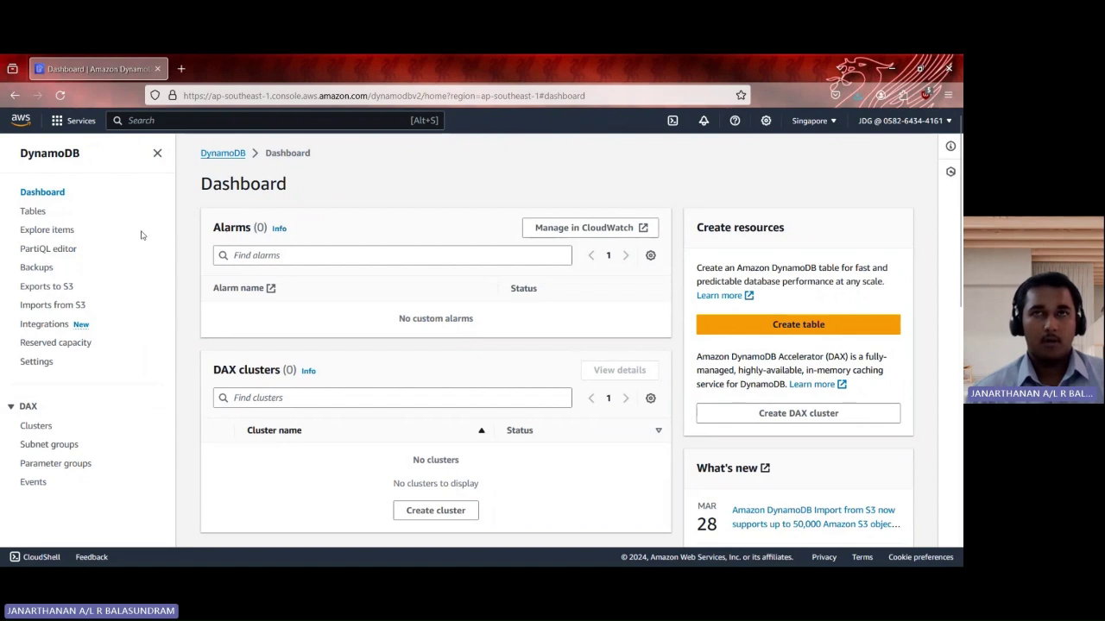
- From DynamoDB Imports from S3, start a new import and browse S3 for the source bucket
left_click(76, 305)
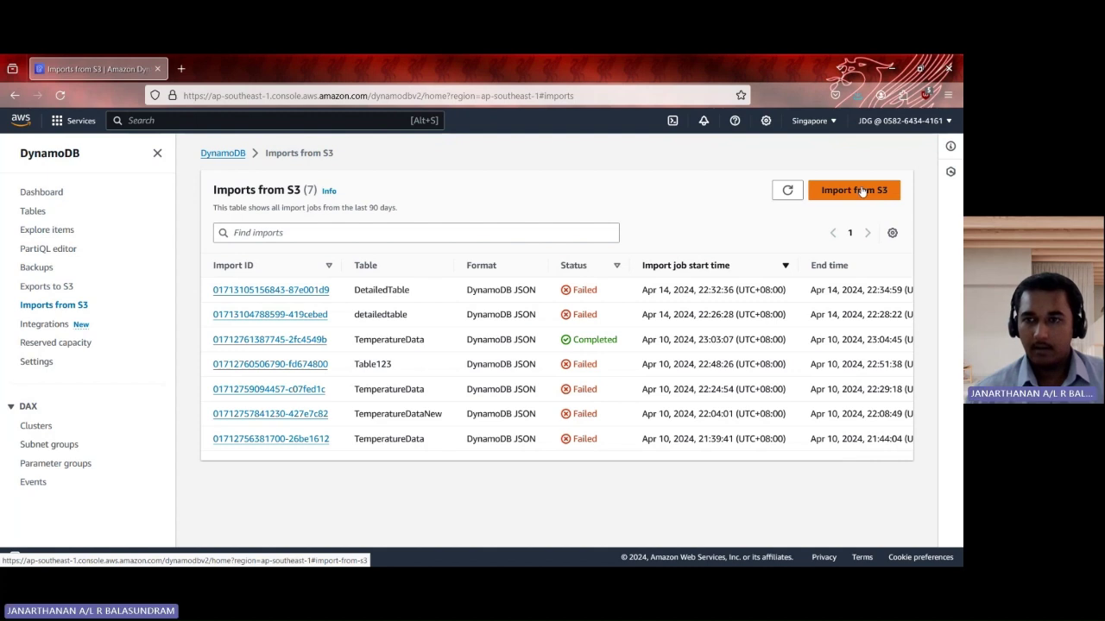
left_click(865, 196)
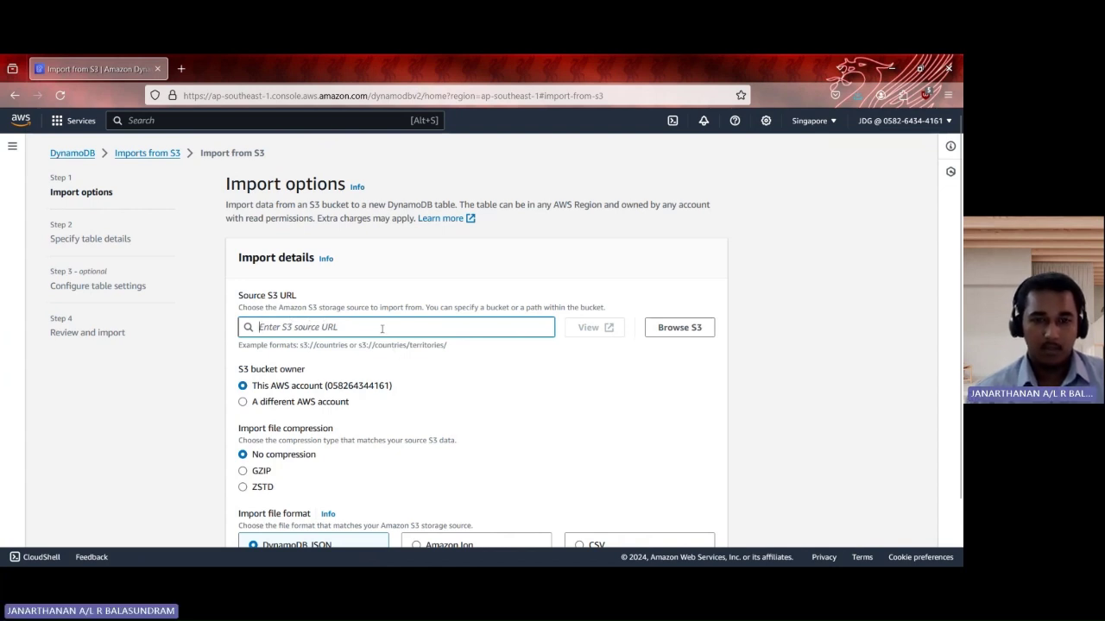
left_click(680, 328)
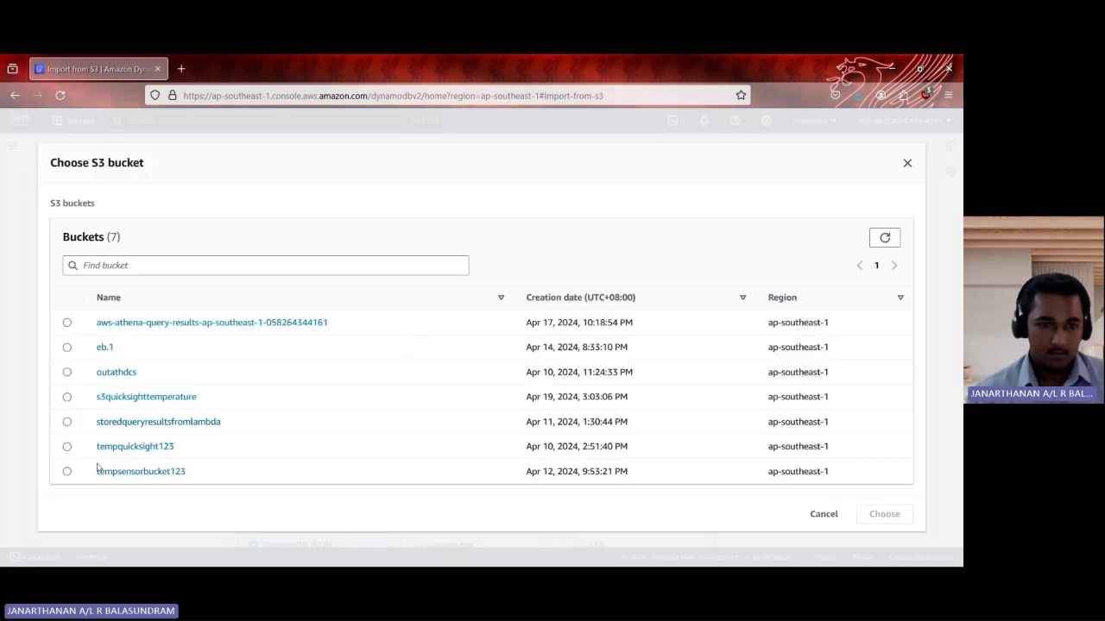
left_click(67, 472)
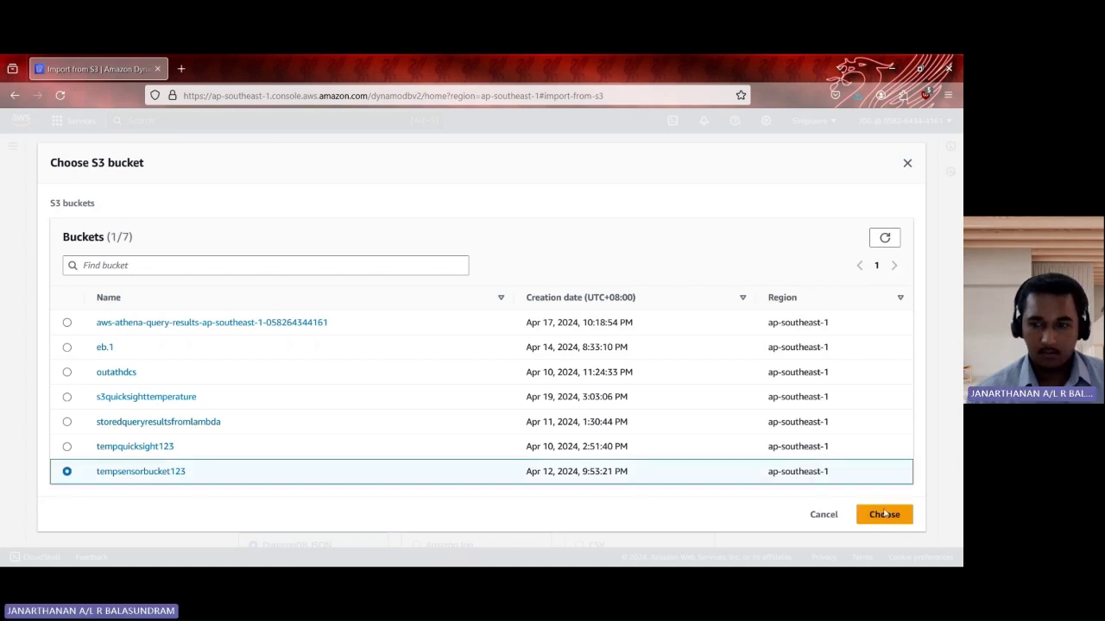
left_click(884, 515)
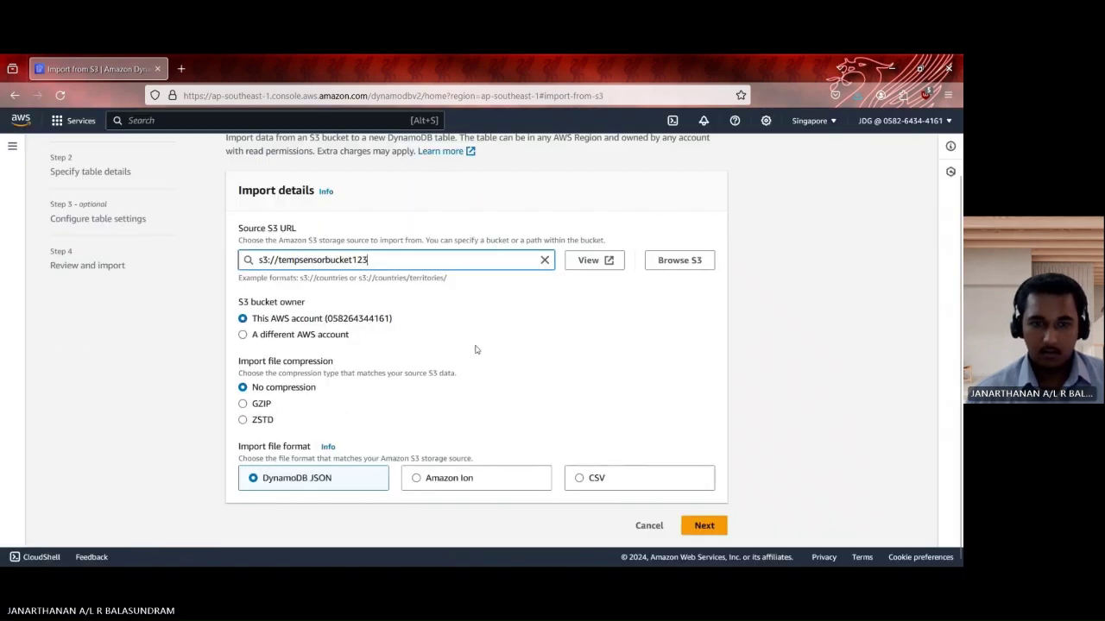
left_click(710, 528)
left_click(266, 293)
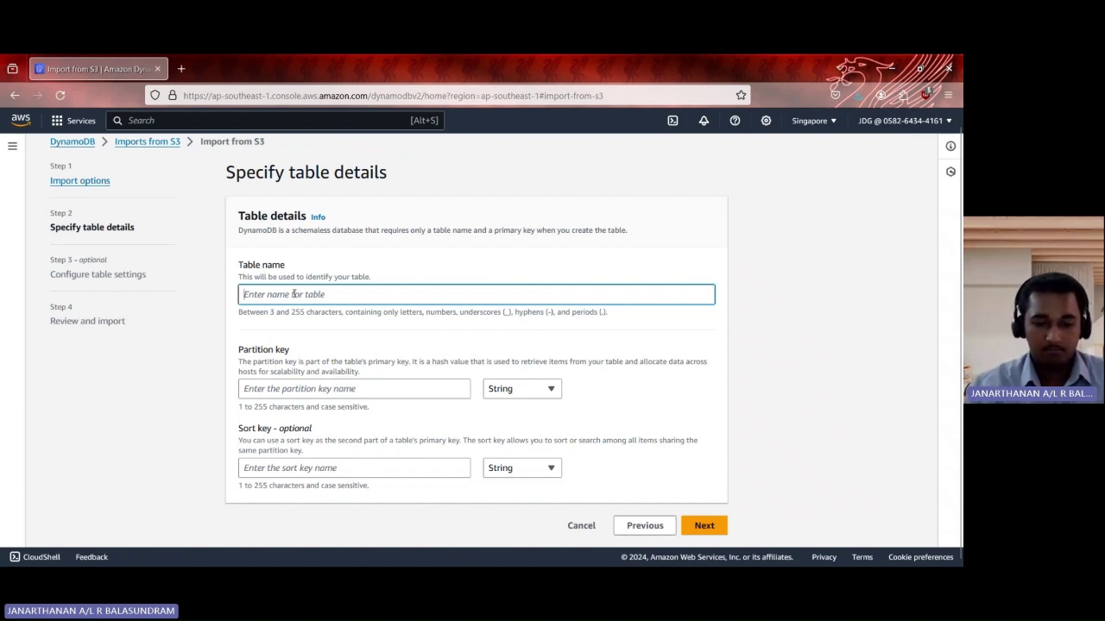
type("temp")
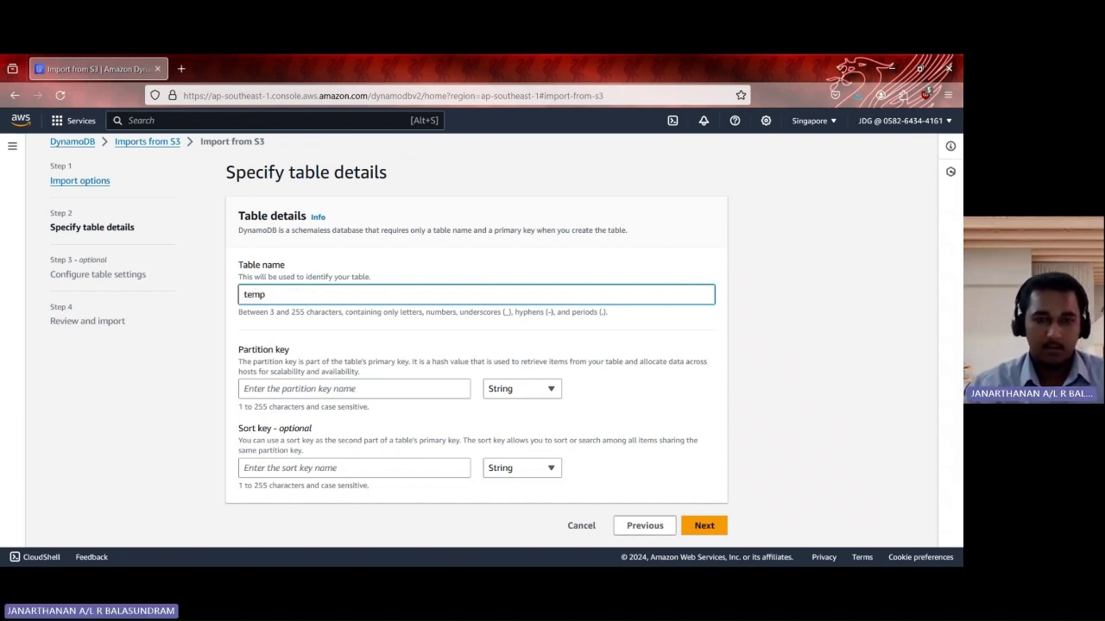
type(" data")
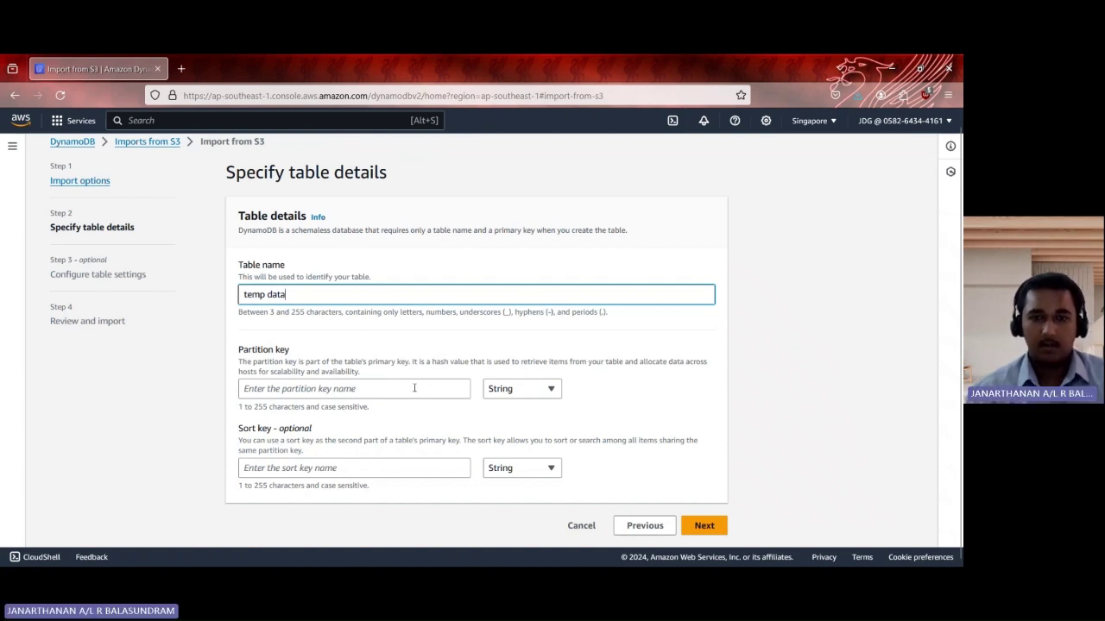
left_click(704, 525)
scroll(490, 381, "down", 3)
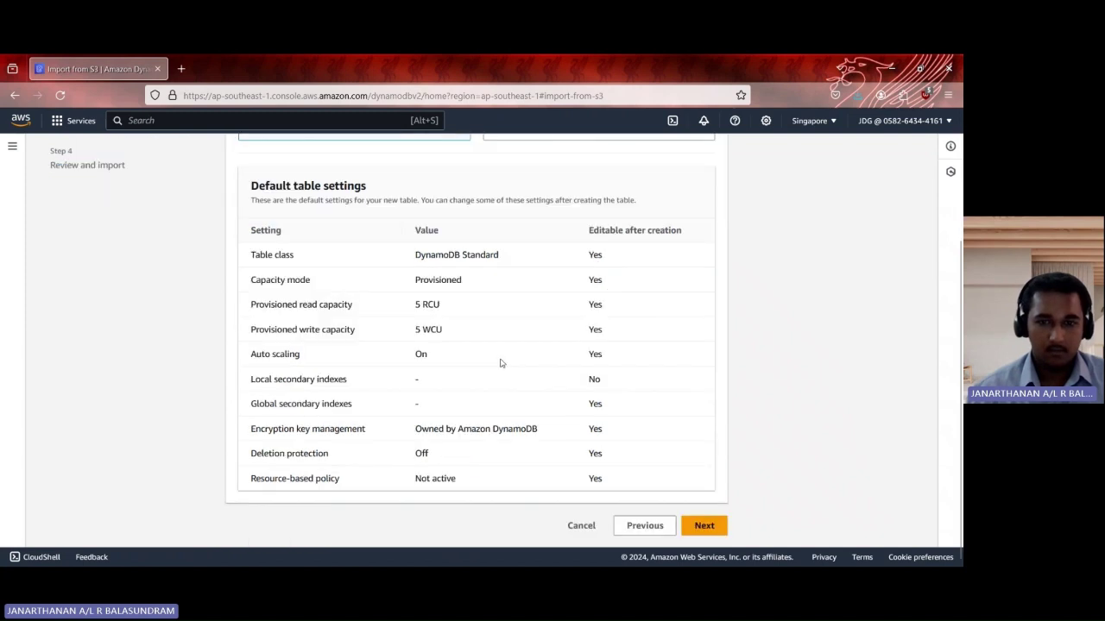
left_click(713, 527)
scroll(501, 376, "down", 1)
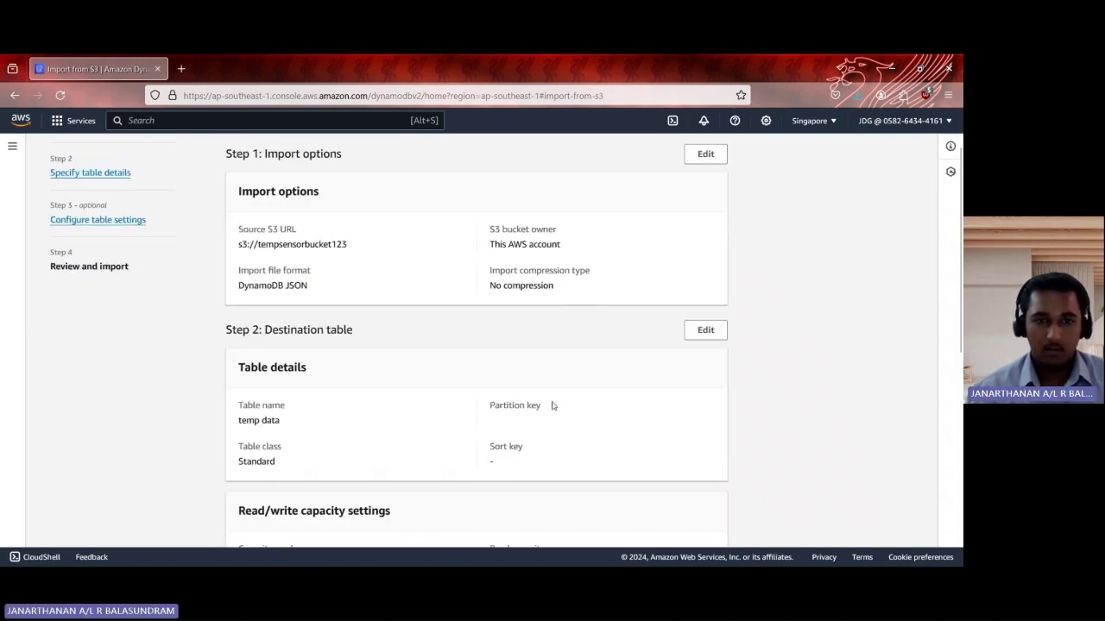
scroll(605, 396, "down", 5)
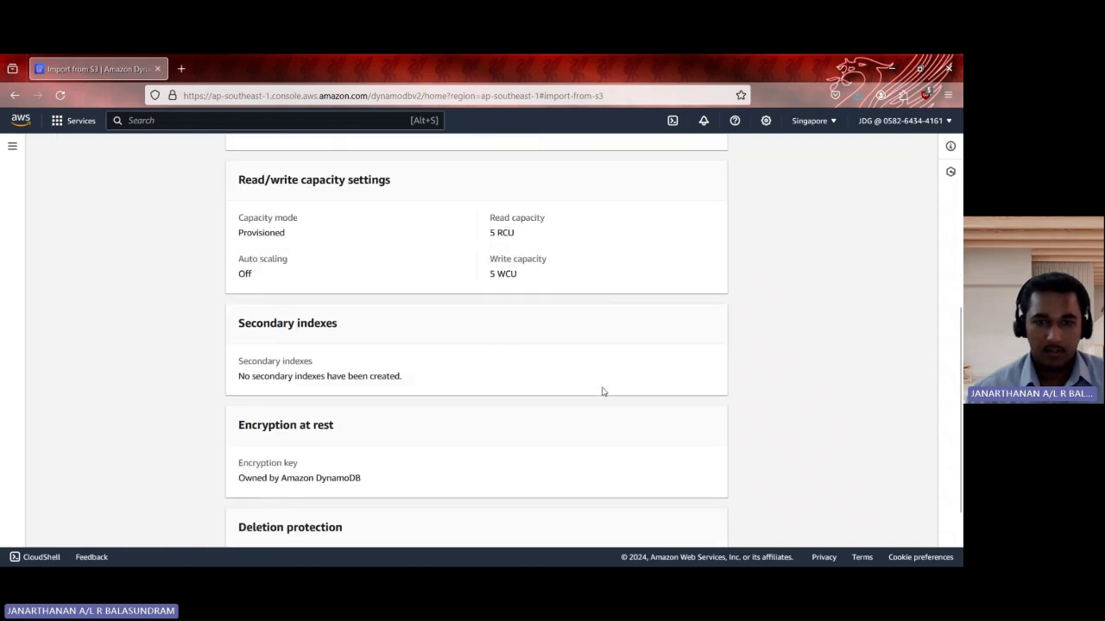
scroll(603, 392, "down", 2)
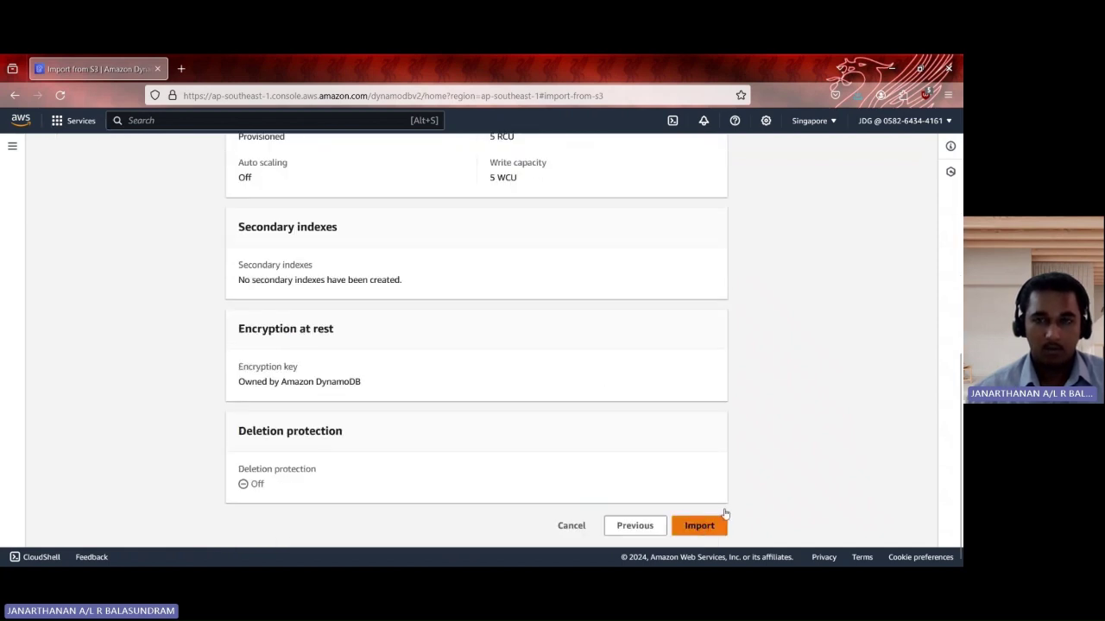
scroll(831, 454, "up", 5)
scroll(704, 409, "down", 5)
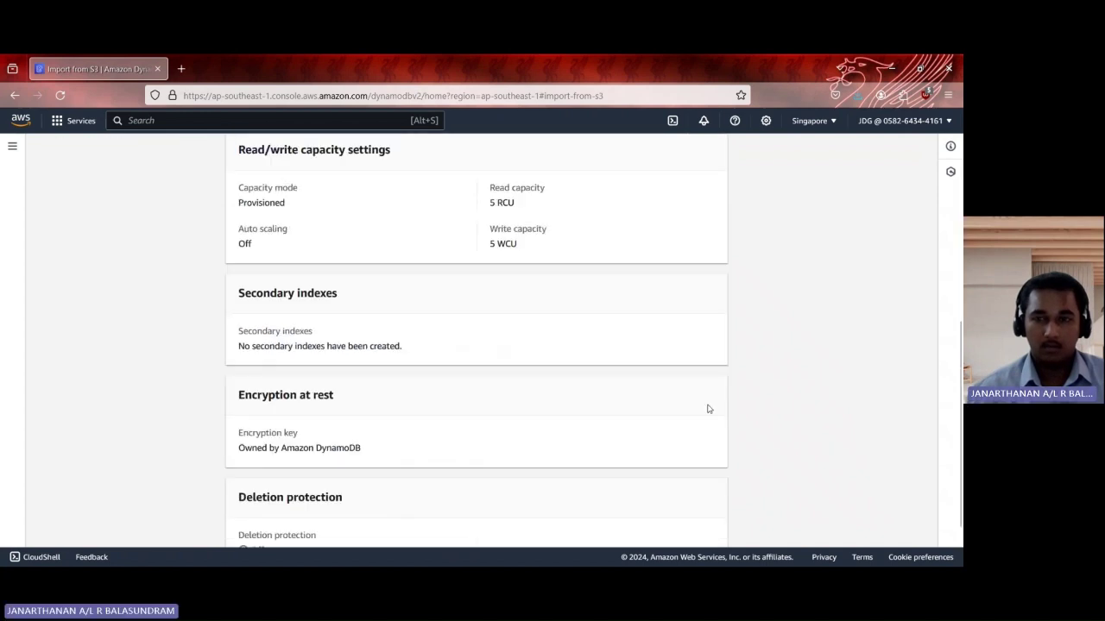
scroll(708, 409, "up", 6)
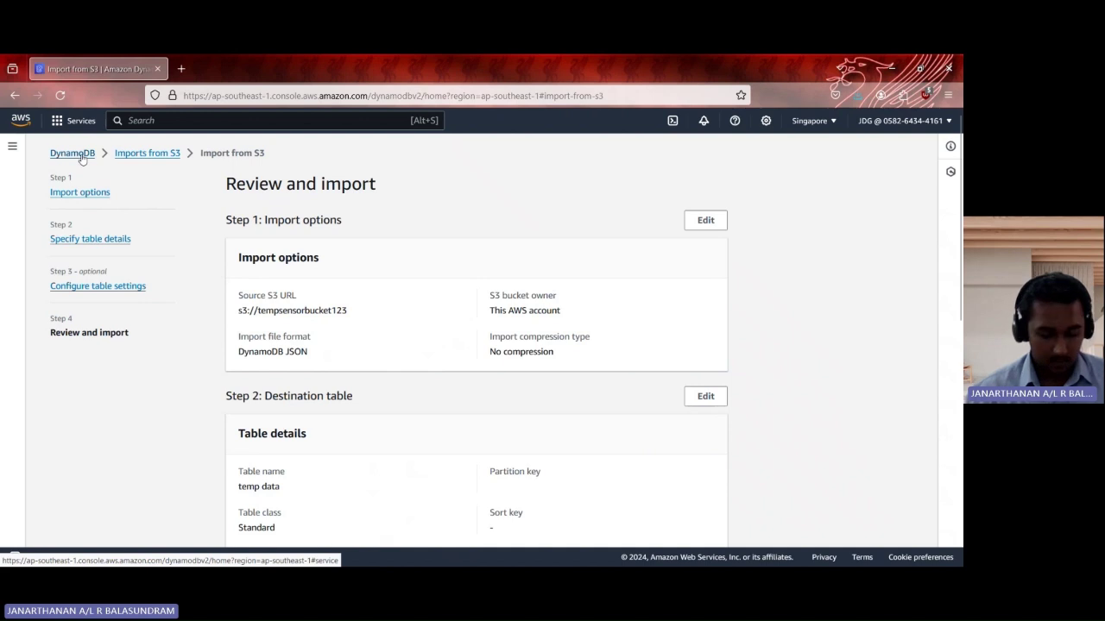
- Search 'athena', open Athena leaving the unfinished import page, and show its navigation panel
key("alt+s")
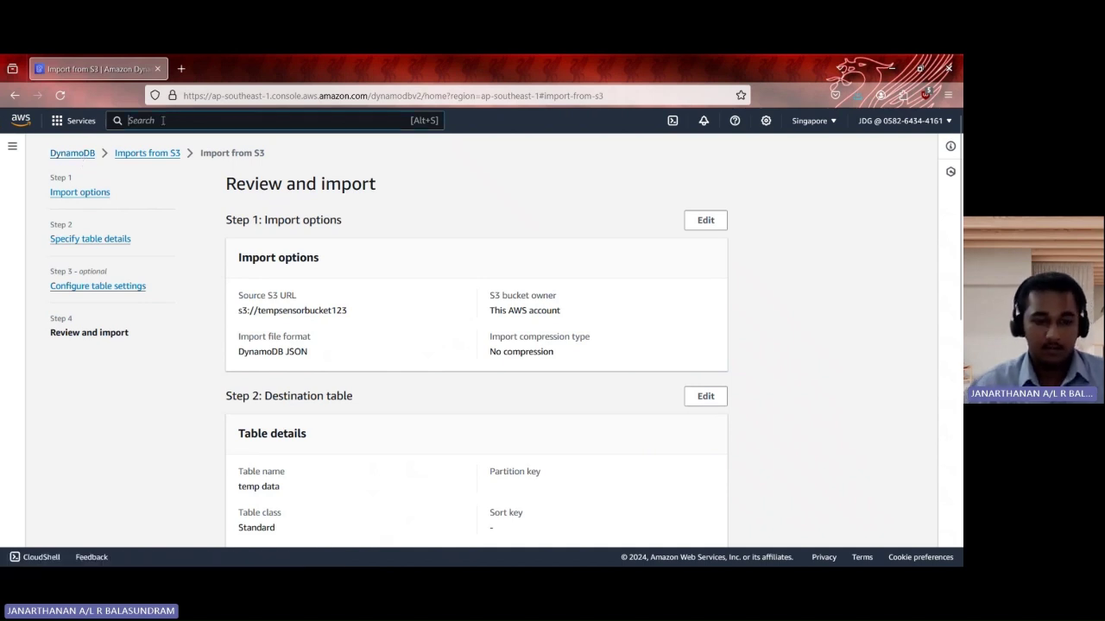
type("athena")
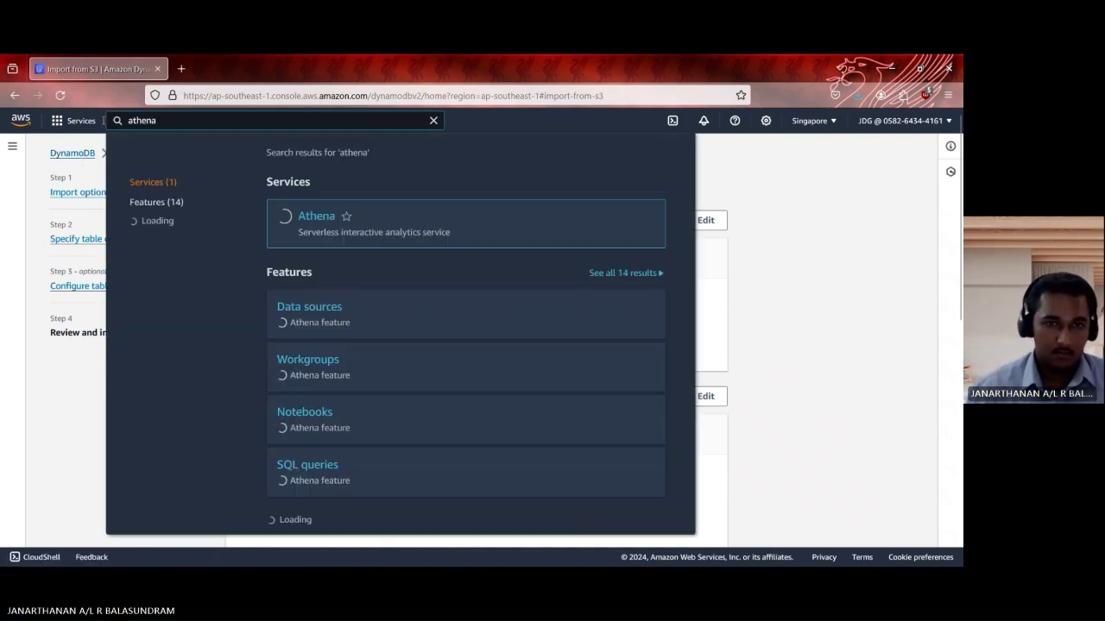
left_click(317, 217)
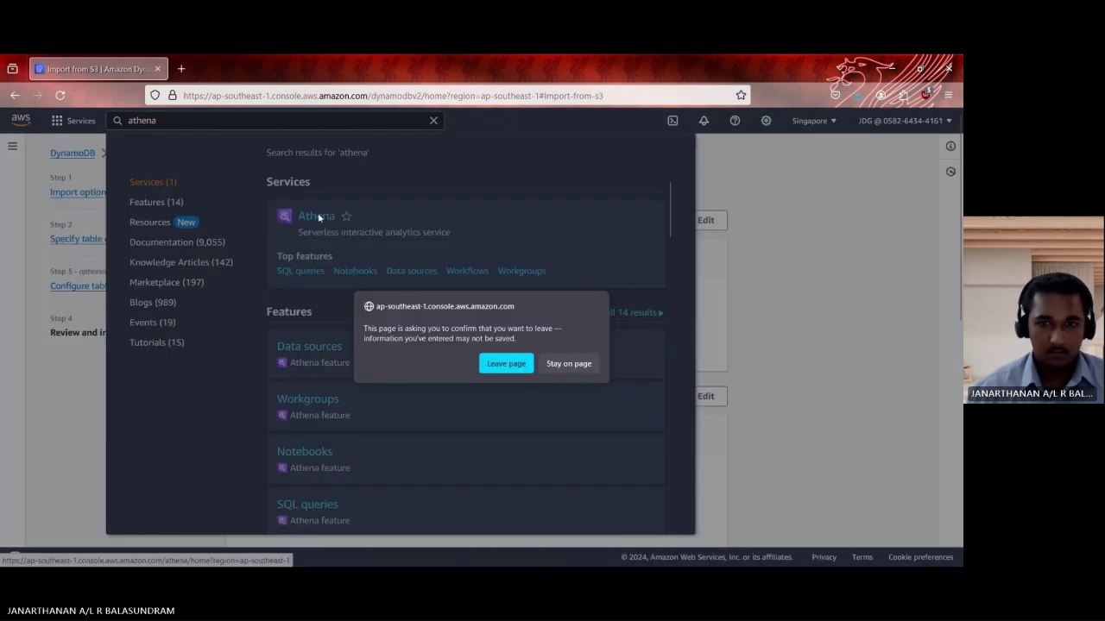
left_click(503, 368)
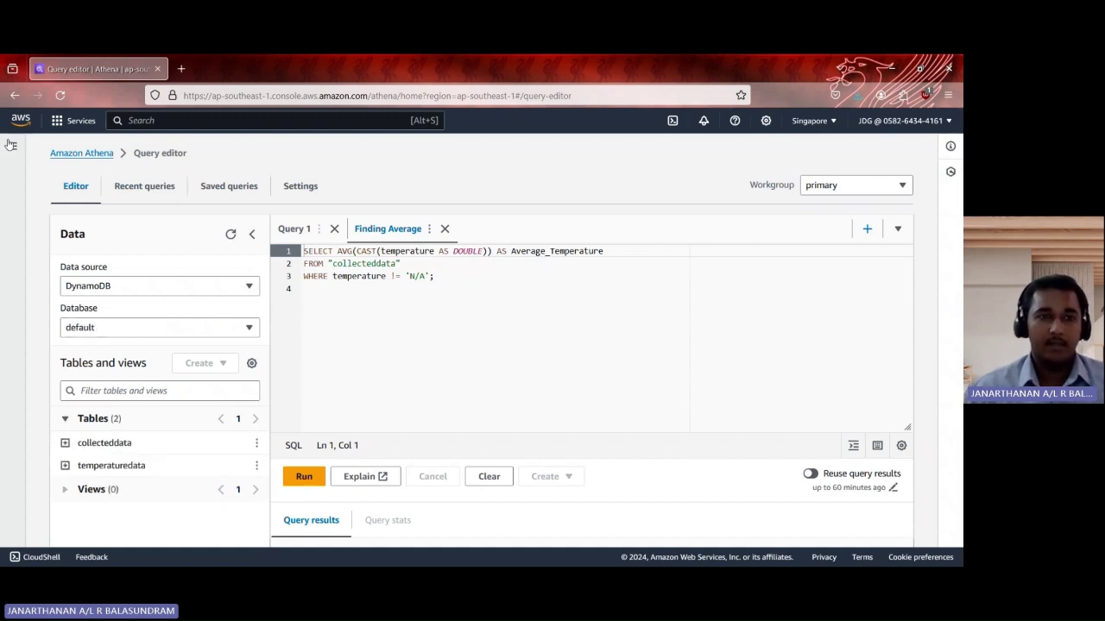
left_click(10, 145)
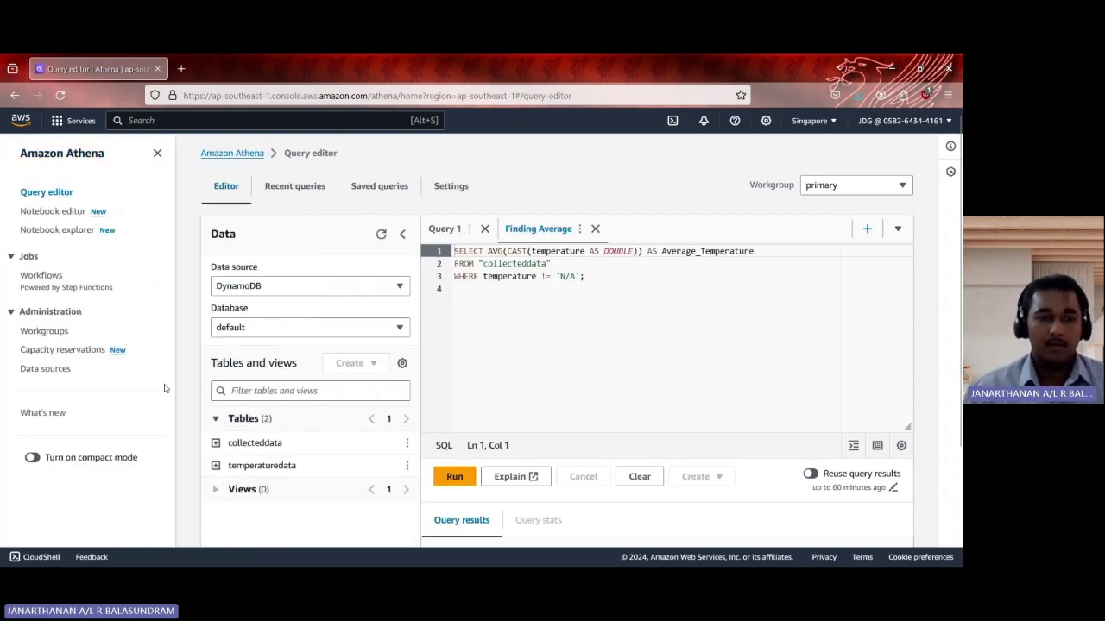
- From Athena's Data sources, create a new data source and select Amazon DynamoDB
left_click(61, 371)
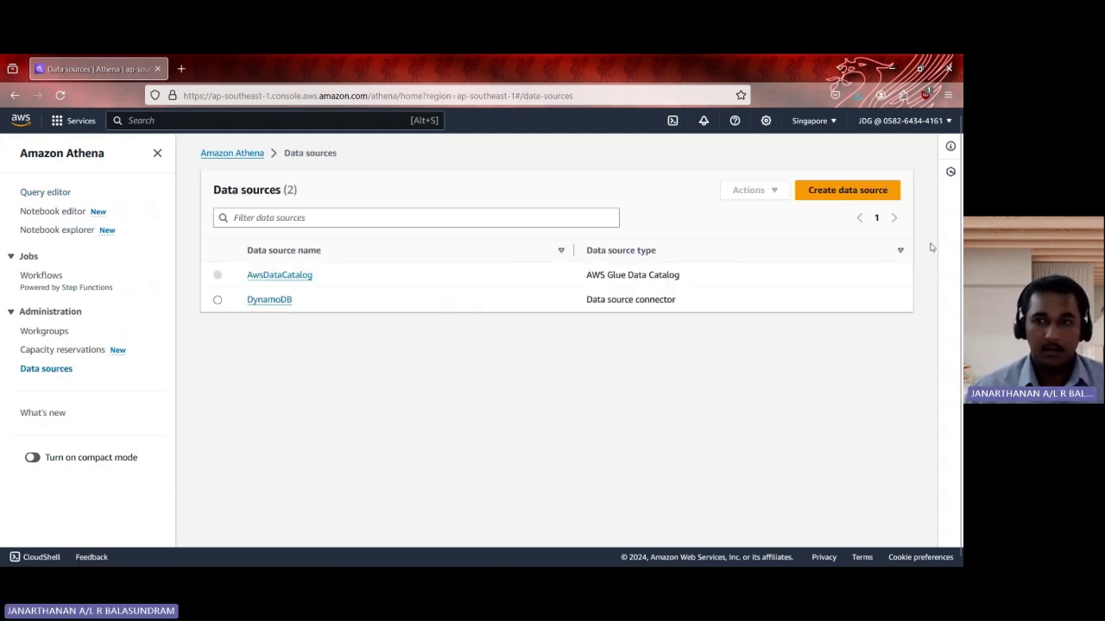
left_click(868, 197)
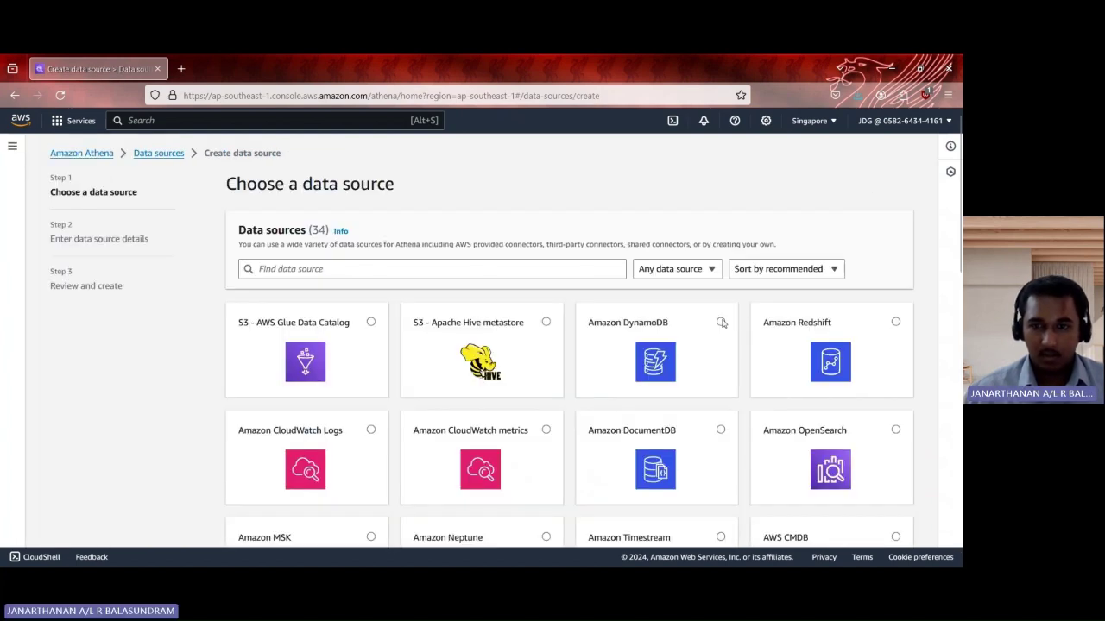
left_click(721, 322)
scroll(721, 322, "down", 10)
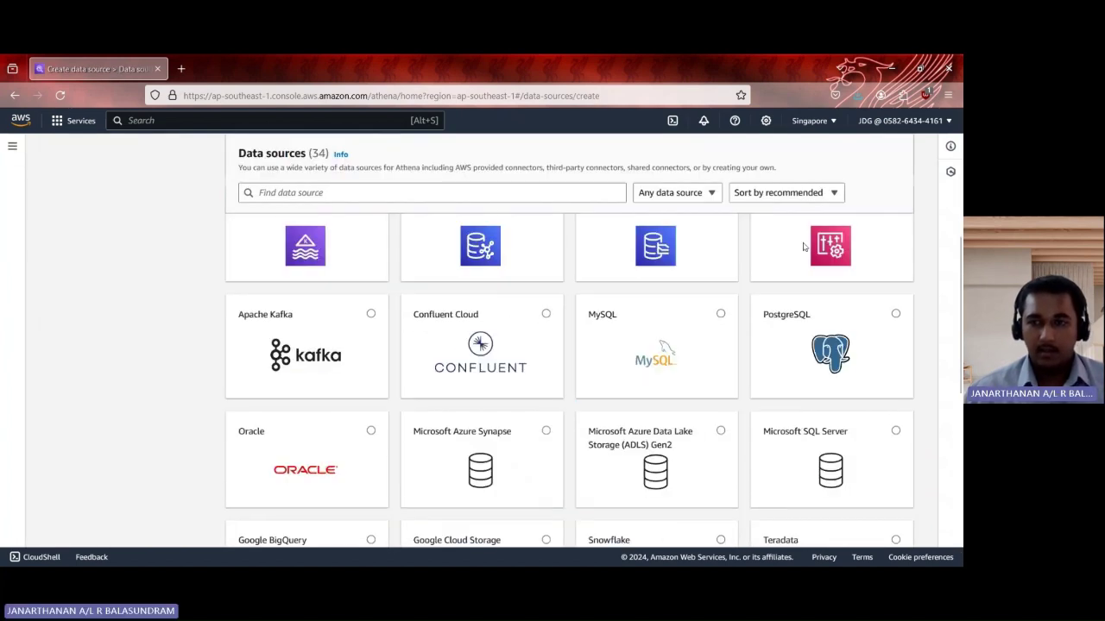
- Name the data source 'DynamoDB' and connect it through the dynamodbfetch Lambda function
left_click(890, 522)
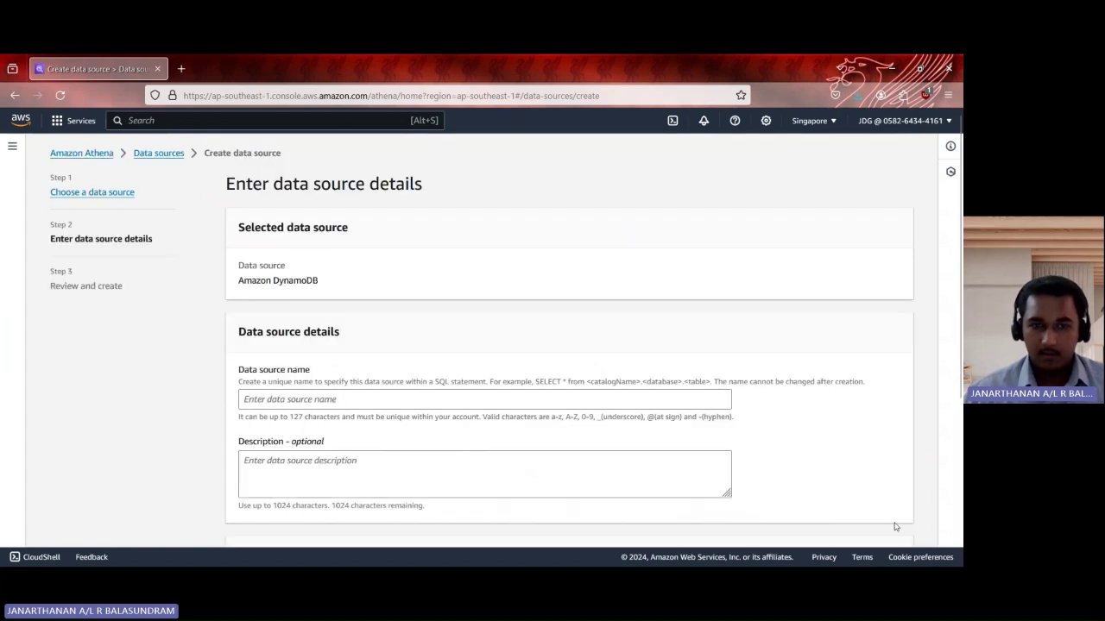
scroll(395, 357, "down", 2)
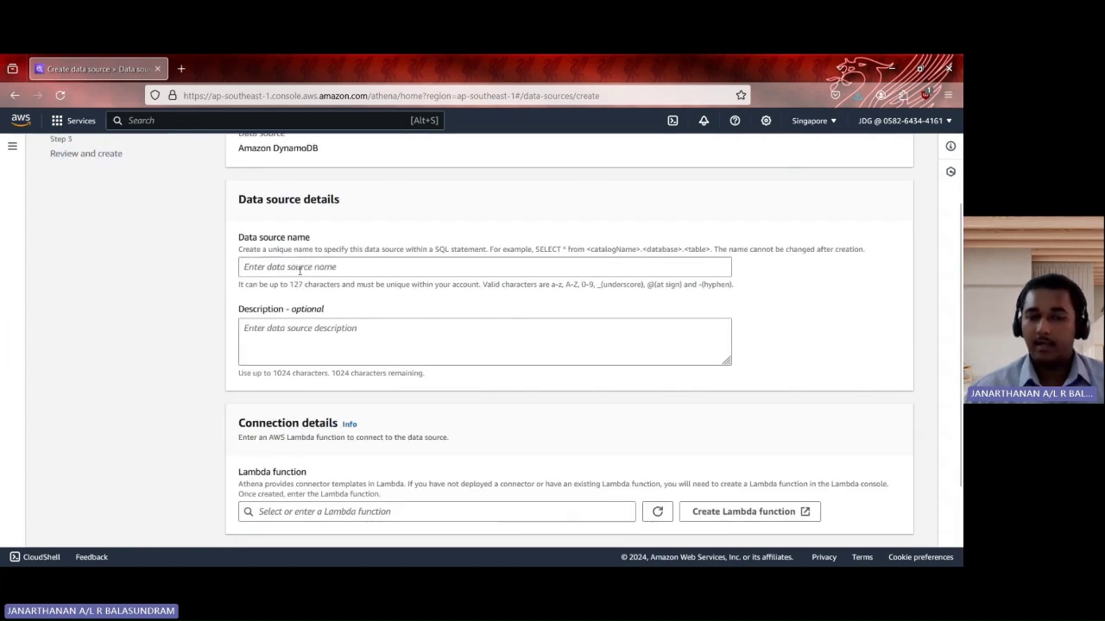
left_click(300, 268)
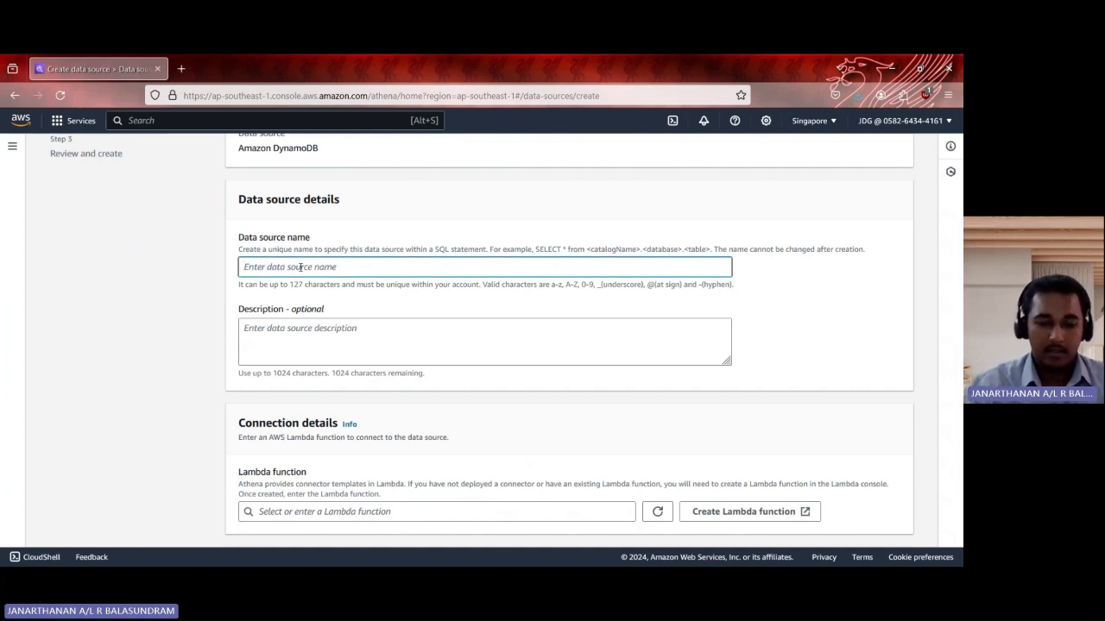
type("Dynam")
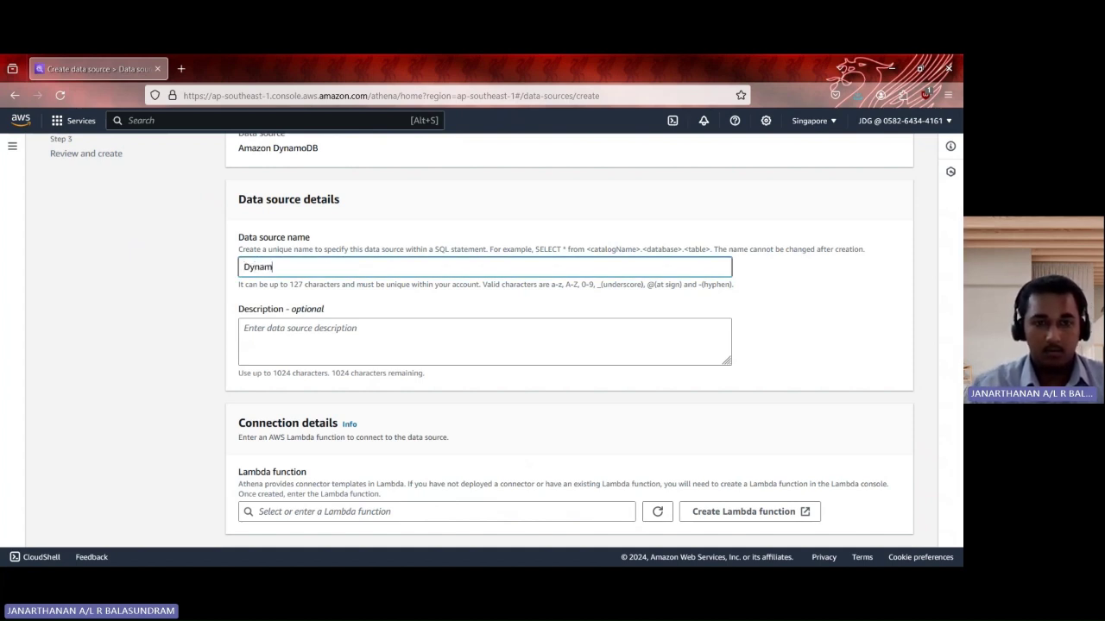
type("oDB")
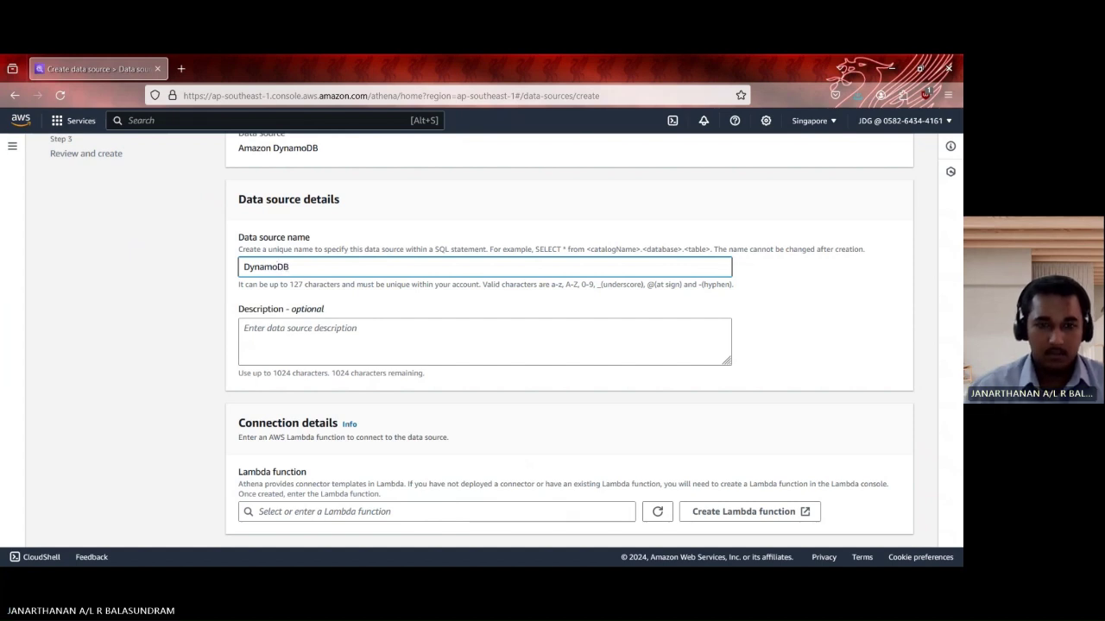
scroll(447, 369, "down", 2)
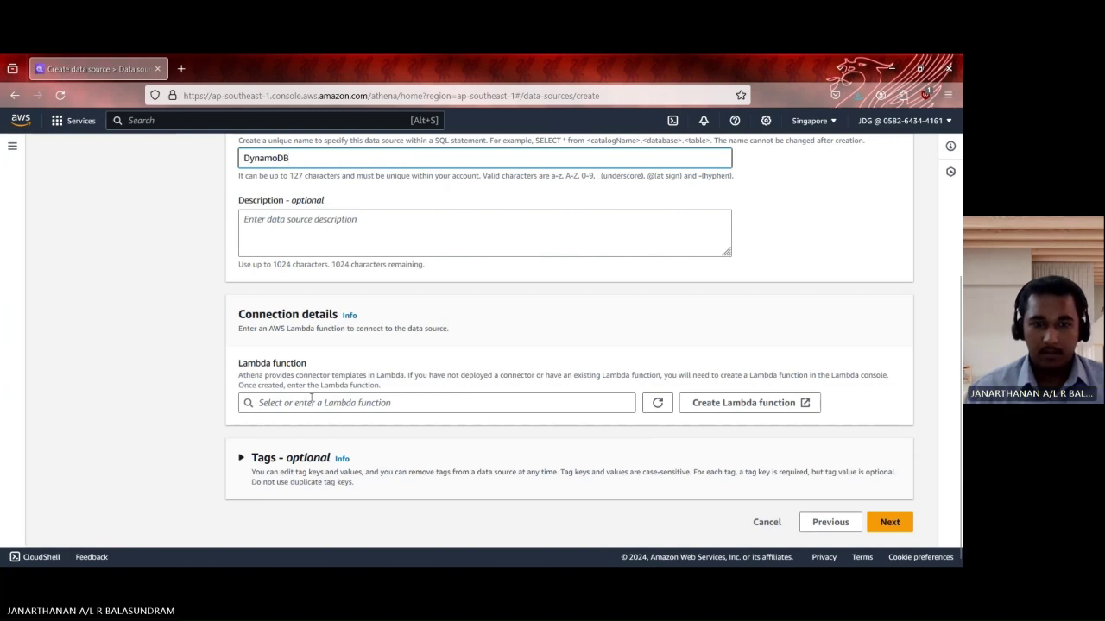
left_click(870, 521)
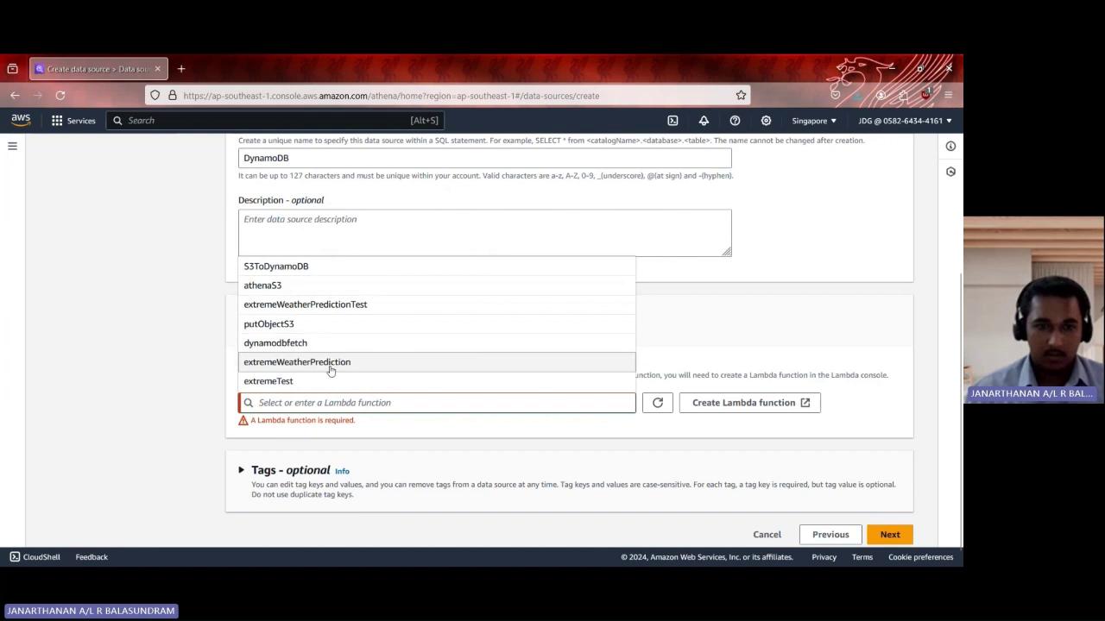
left_click(308, 343)
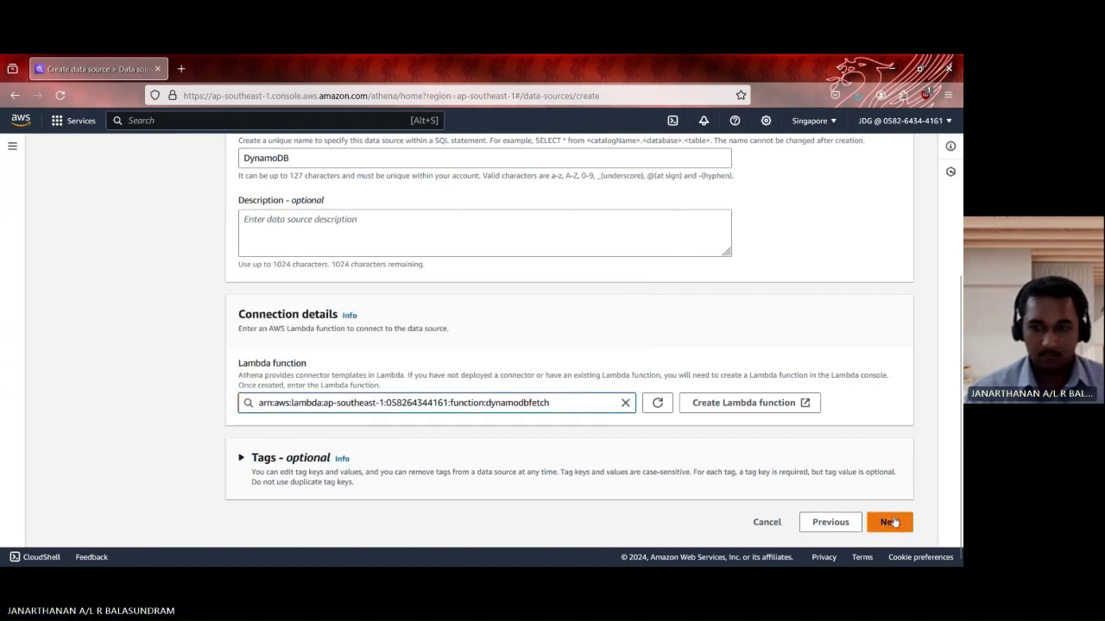
left_click(890, 523)
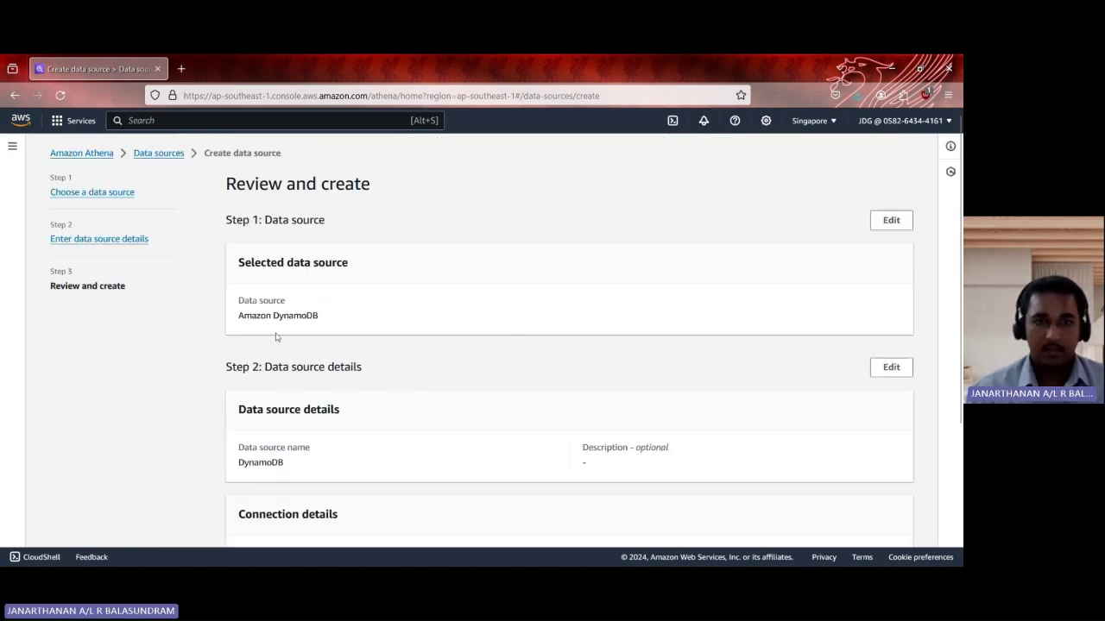
- Look over the Review and create page, then return to the Athena query editor
scroll(577, 351, "down", 3)
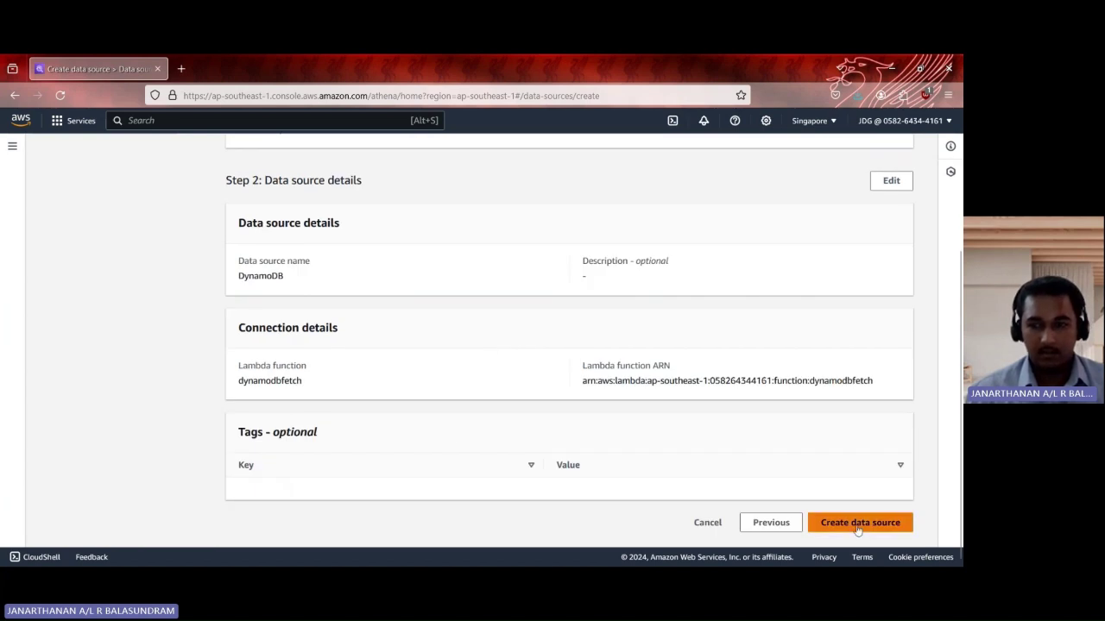
scroll(639, 405, "up", 2)
scroll(498, 409, "up", 1)
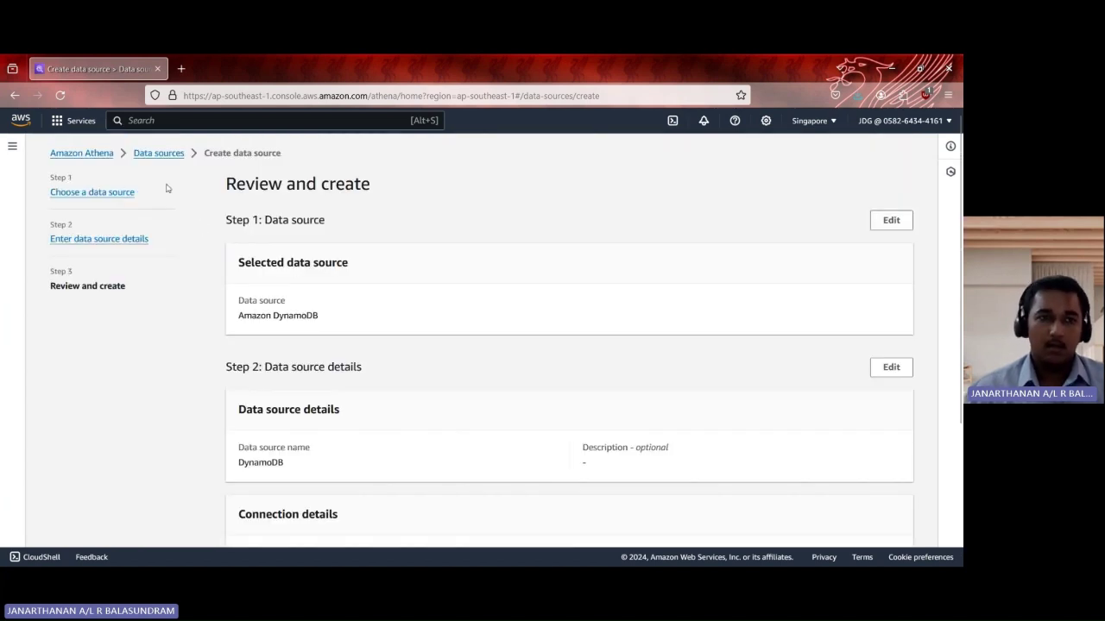
left_click(13, 148)
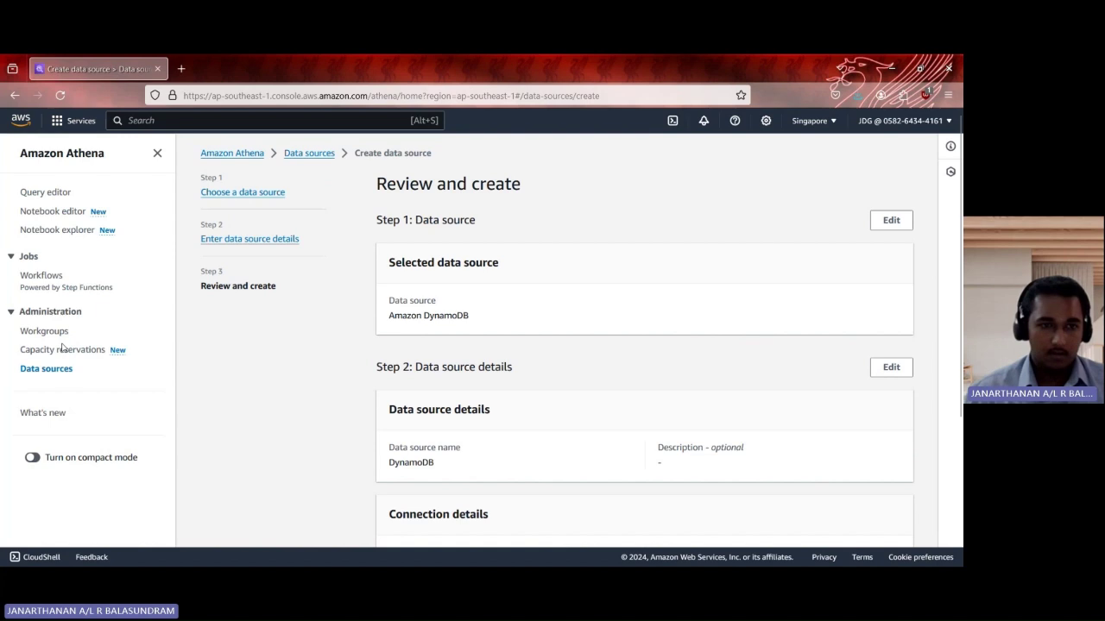
left_click(62, 197)
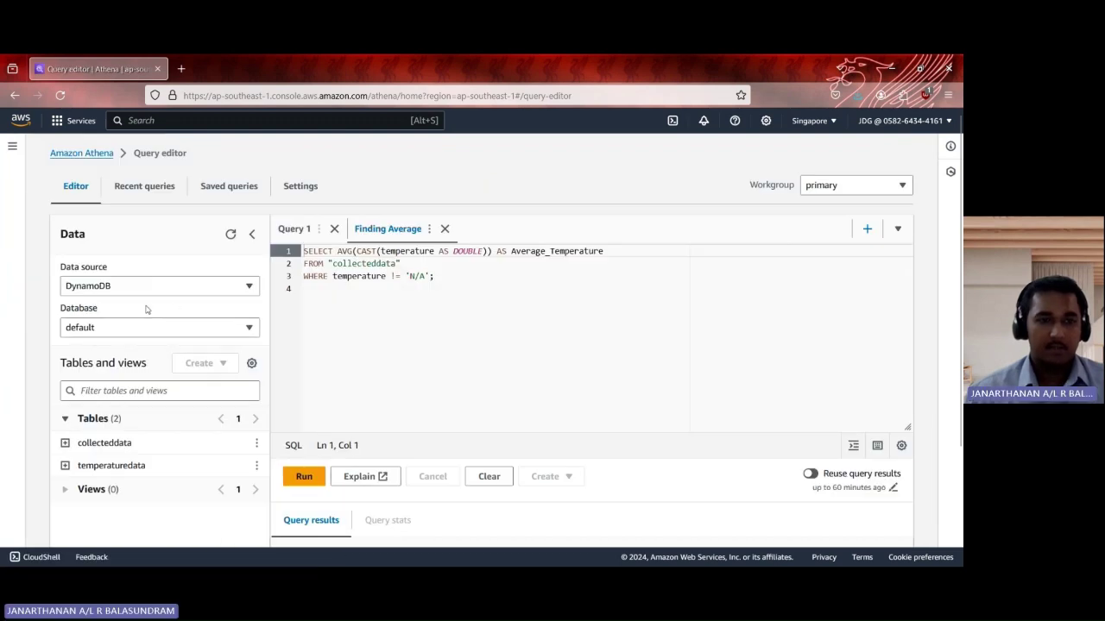
- Check the available data sources and keep DynamoDB selected
left_click_drag(74, 272, 126, 275)
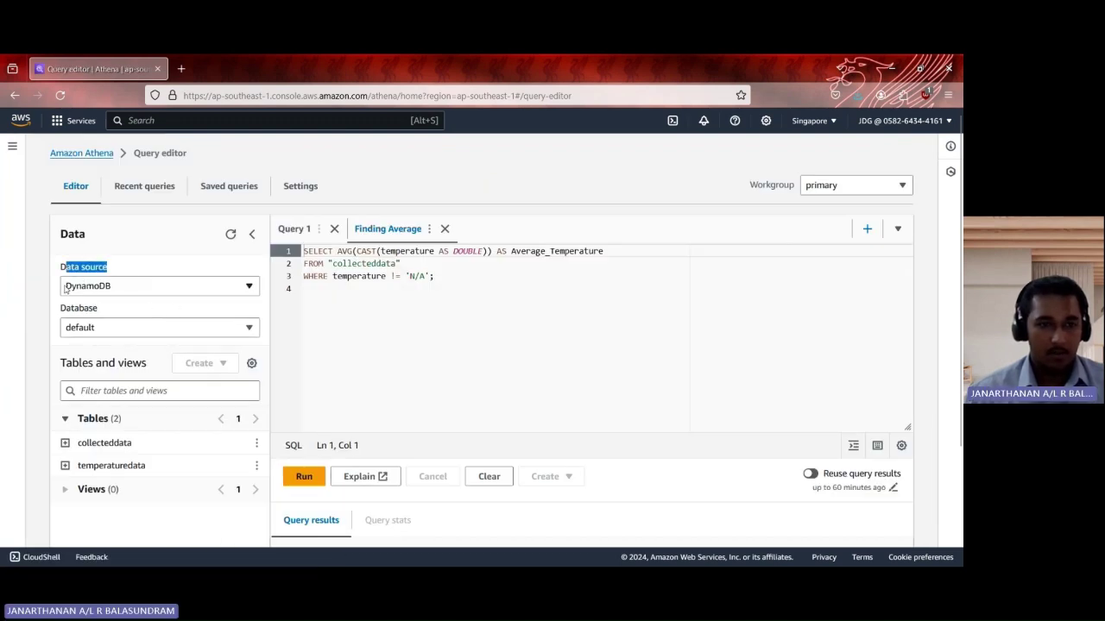
left_click(130, 287)
left_click(130, 292)
scroll(130, 292, "down", 1)
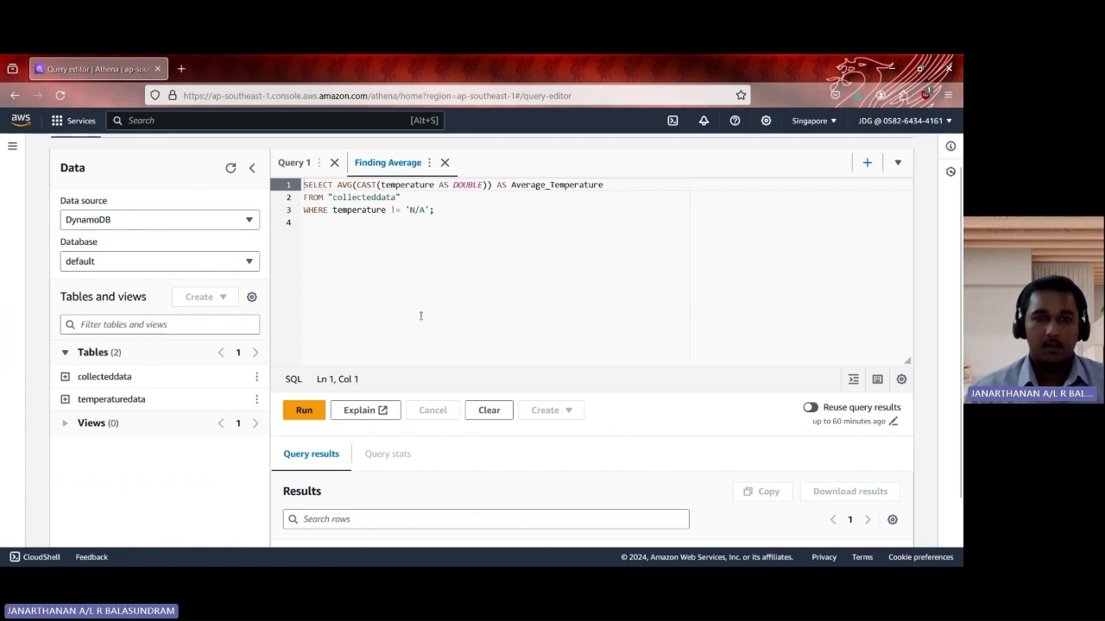
scroll(423, 316, "up", 1)
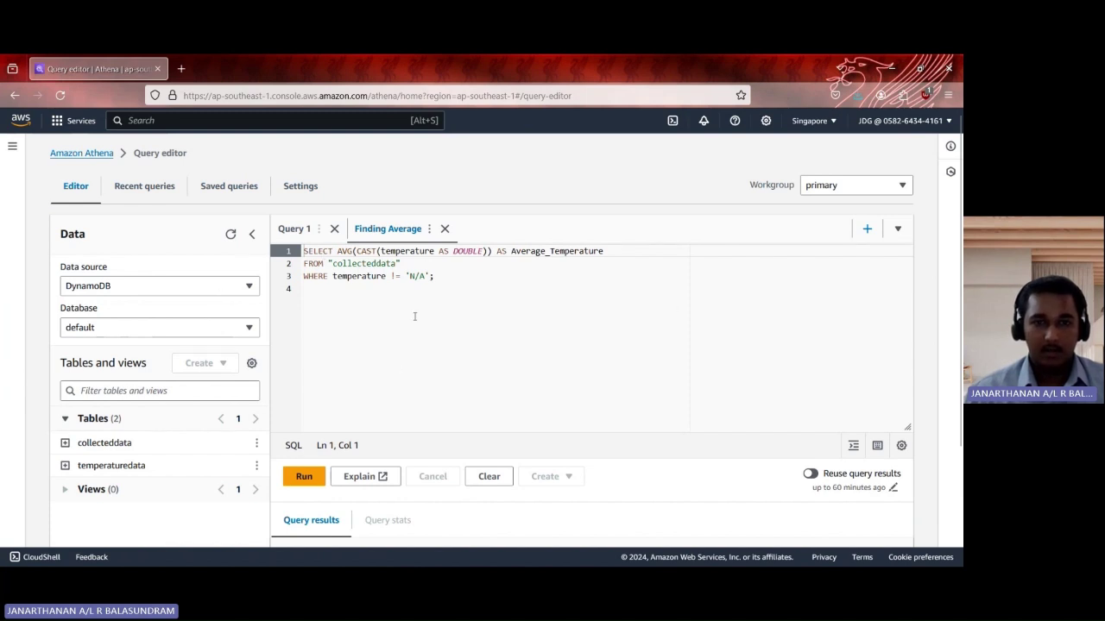
- Load the saved Finding Average query into the editor from Saved queries
left_click(429, 229)
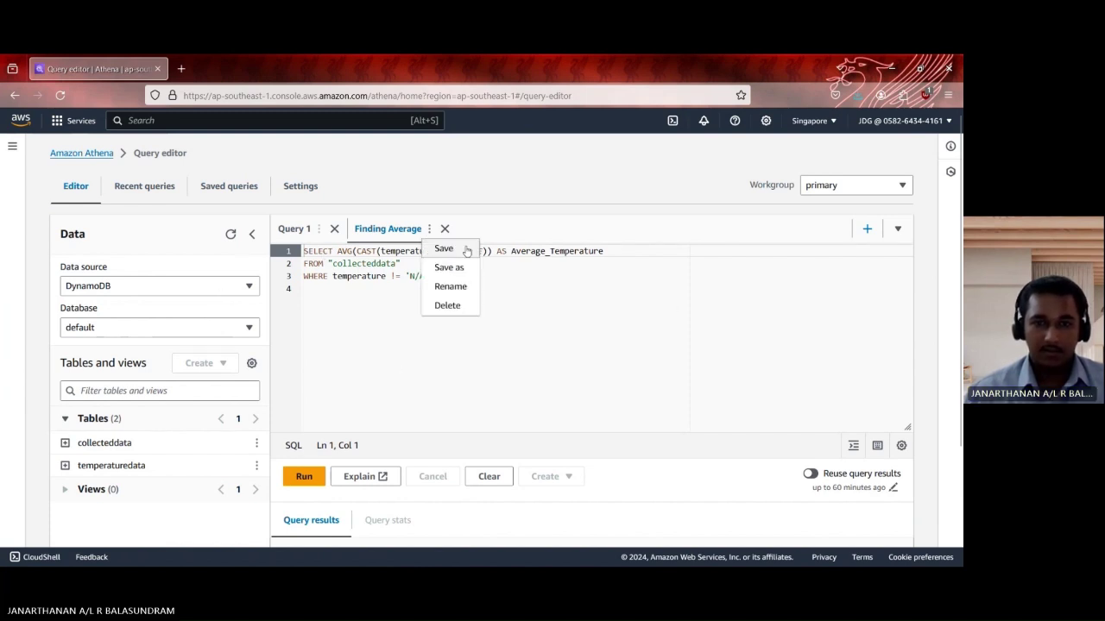
left_click(449, 268)
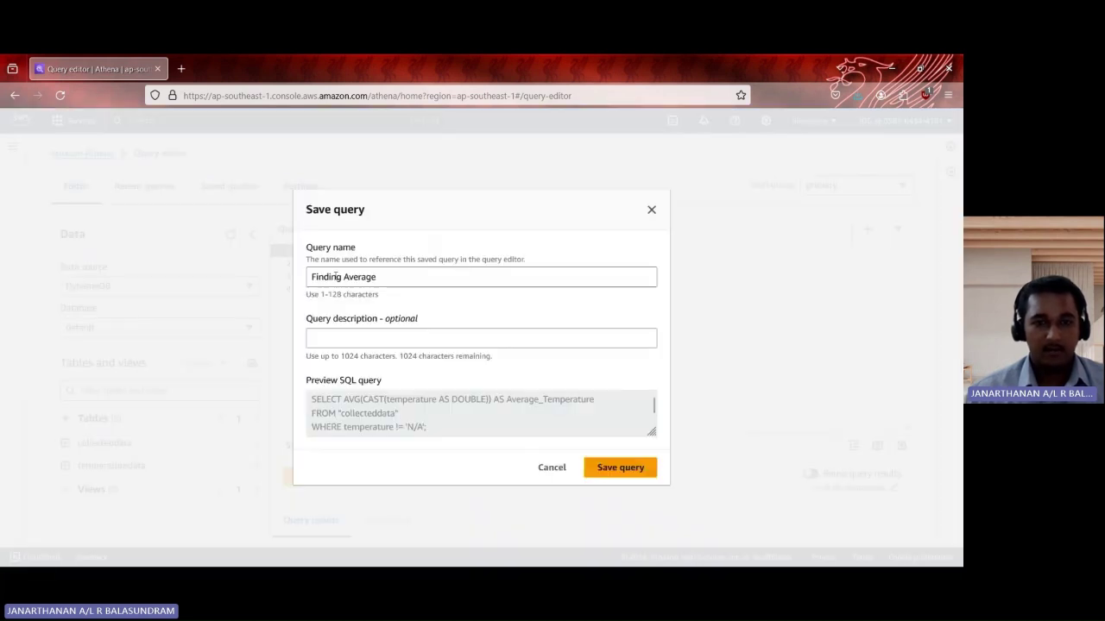
left_click(652, 210)
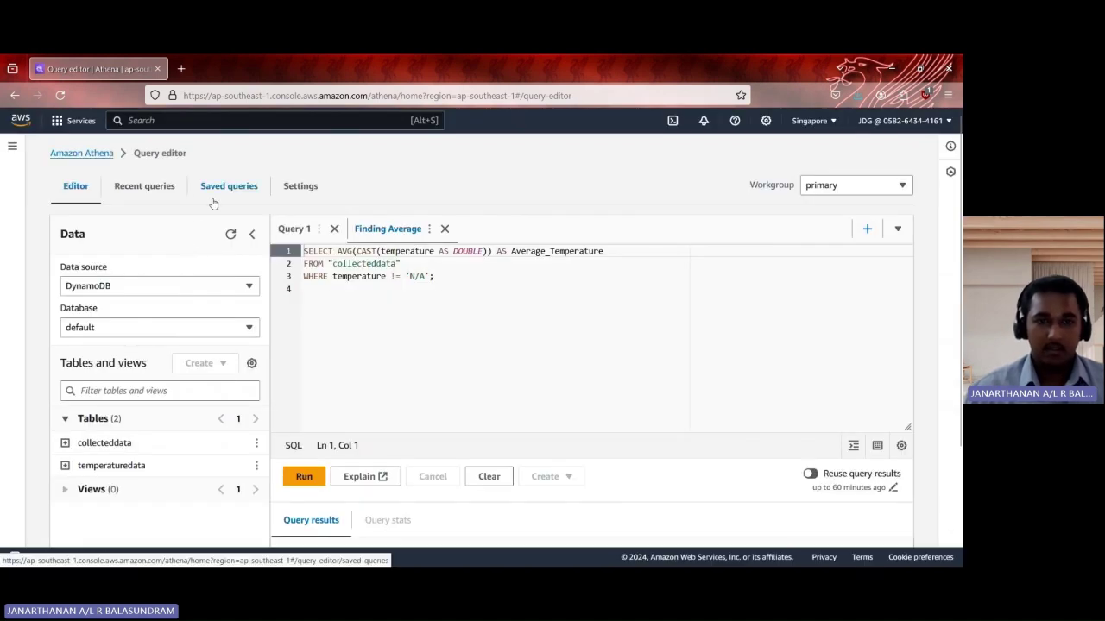
left_click(240, 190)
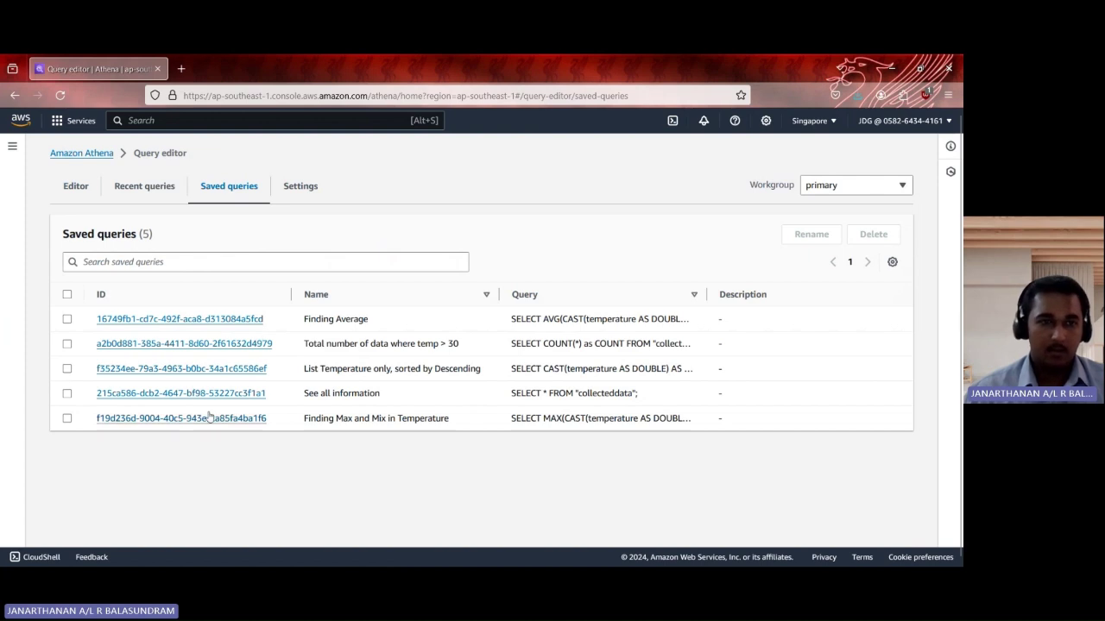
left_click(77, 183)
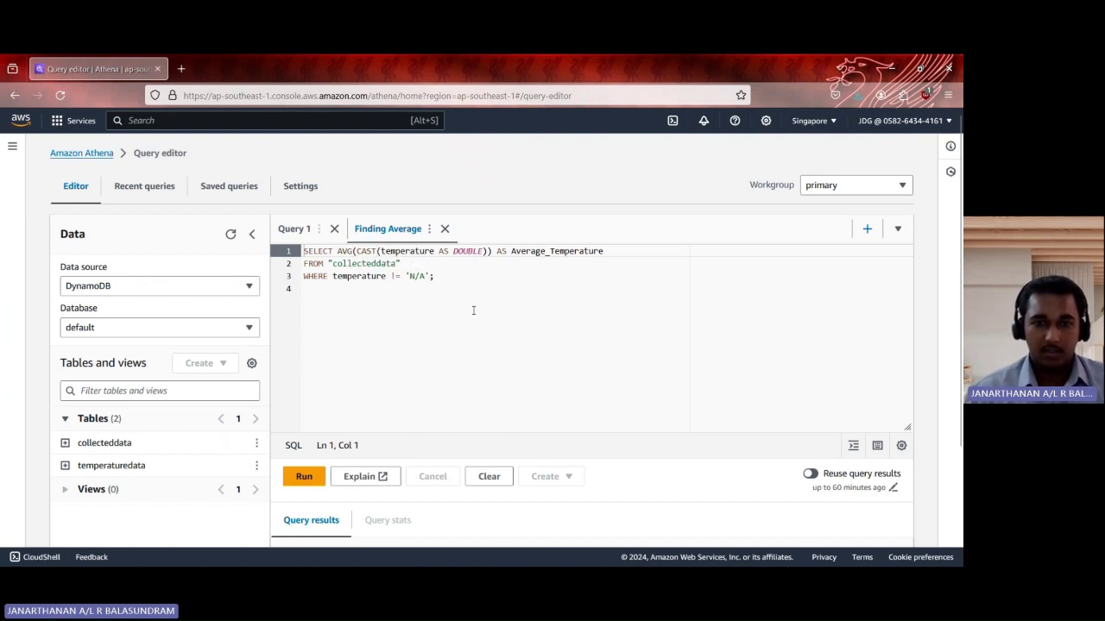
scroll(473, 311, "down", 3)
- Run the Finding Average query, which returns an Average_Temperature of 30.0
left_click(304, 331)
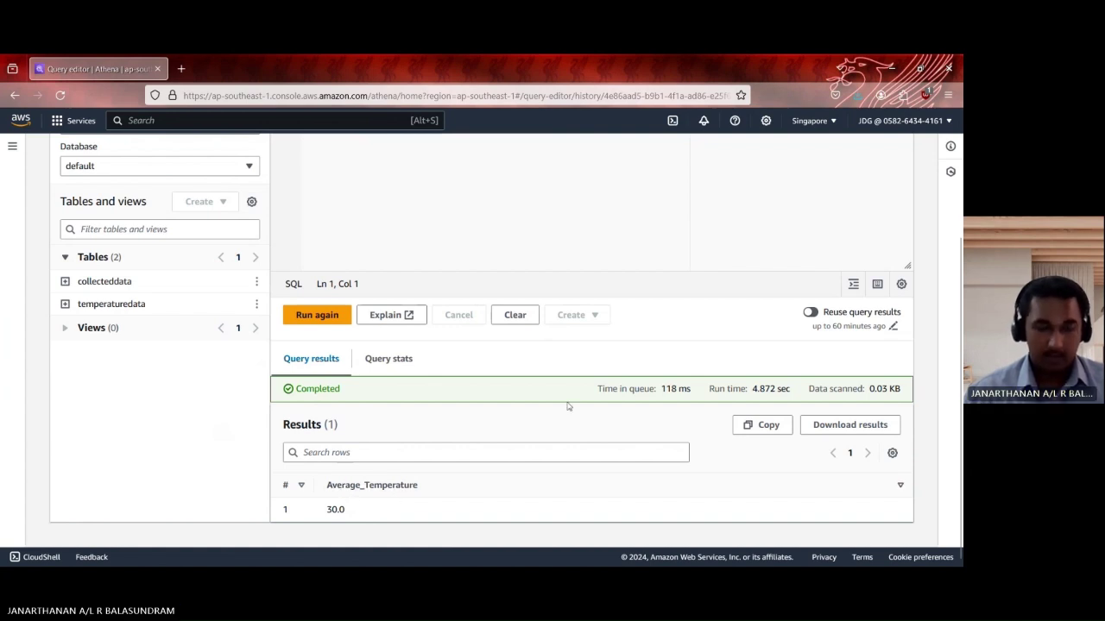
scroll(170, 120, "up", 3)
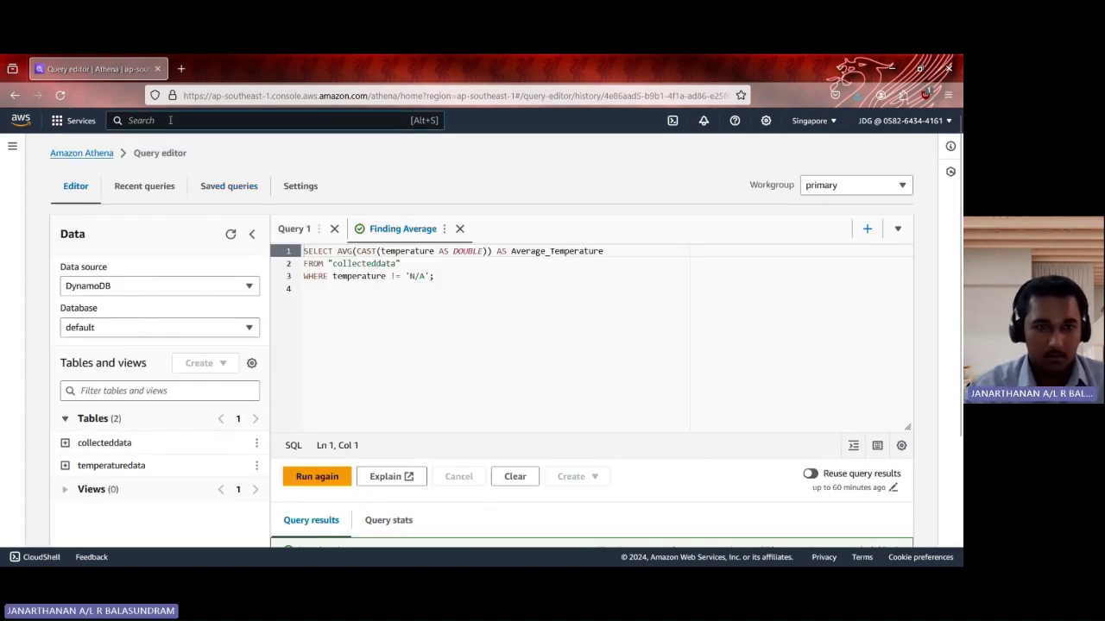
left_click(170, 121)
type("aw")
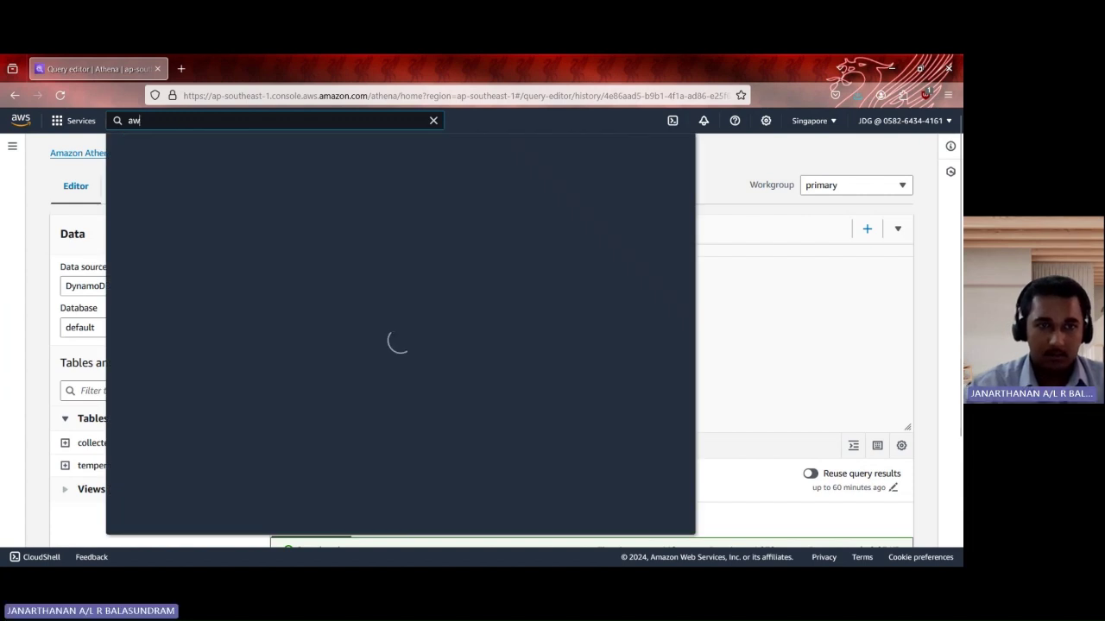
type("s")
- Go to the Lambda service and open the extremeTest function
key("BackSpace")
key("BackSpace")
key("BackSpace")
type("lan")
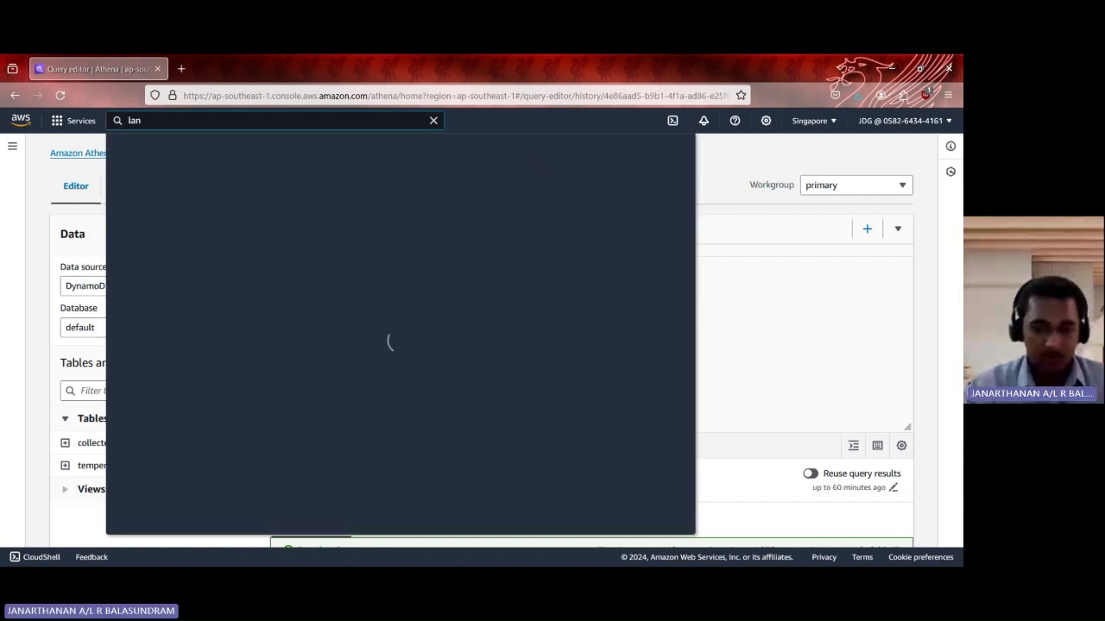
type("bda")
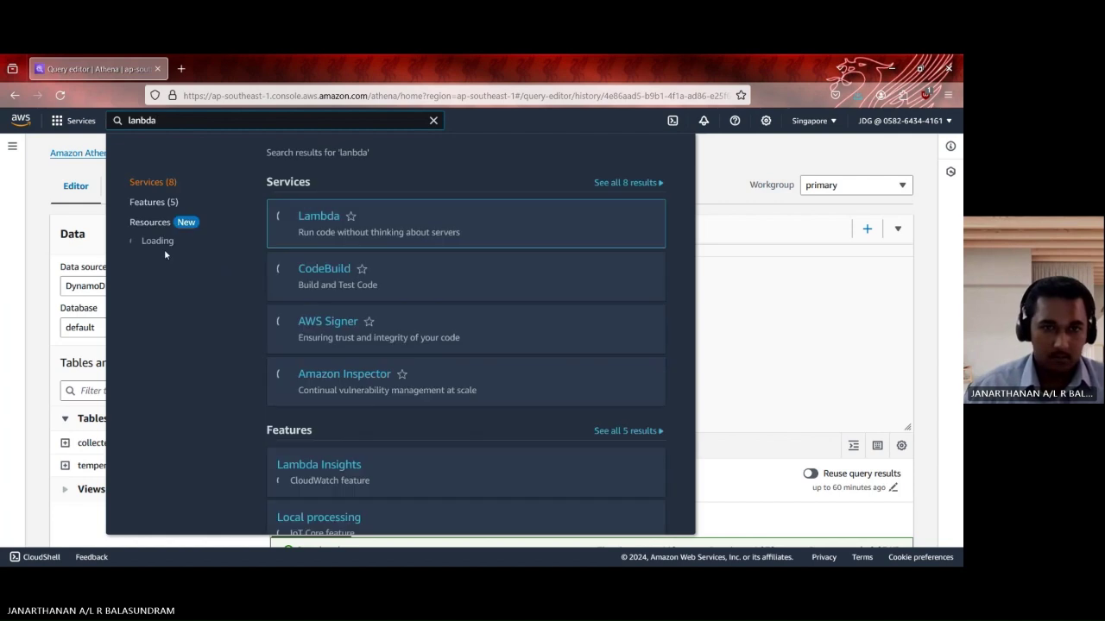
left_click(320, 216)
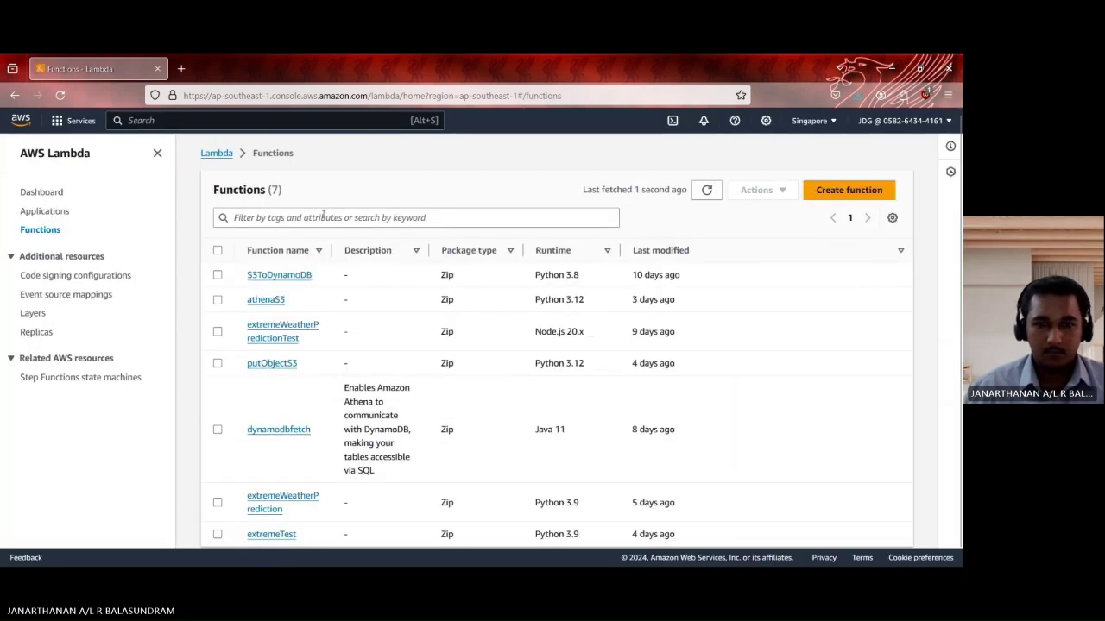
scroll(553, 278, "down", 1)
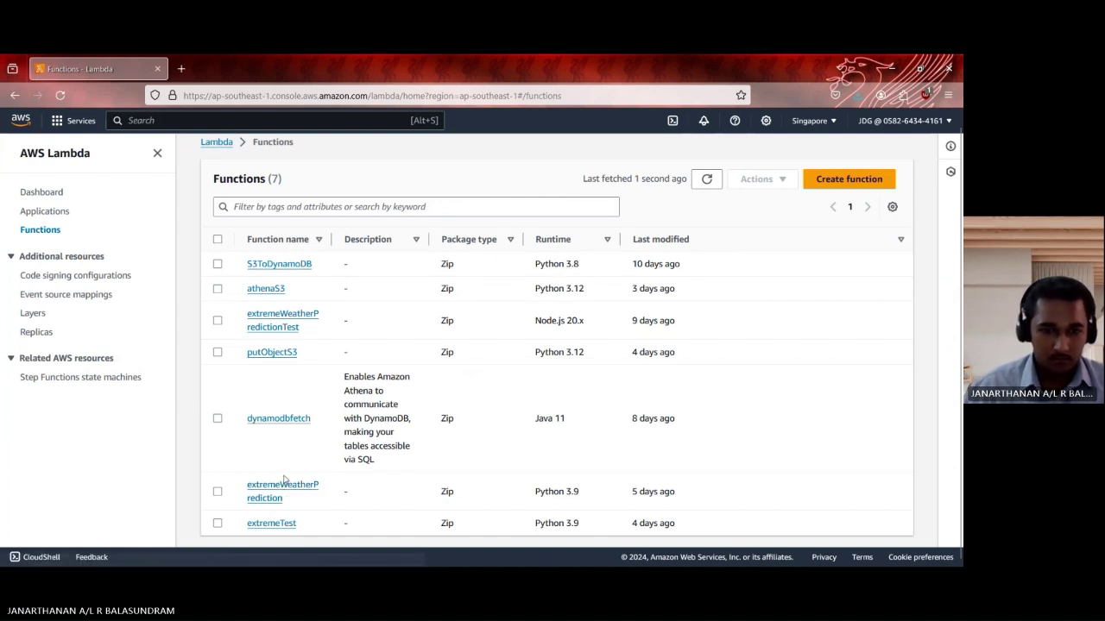
left_click(270, 528)
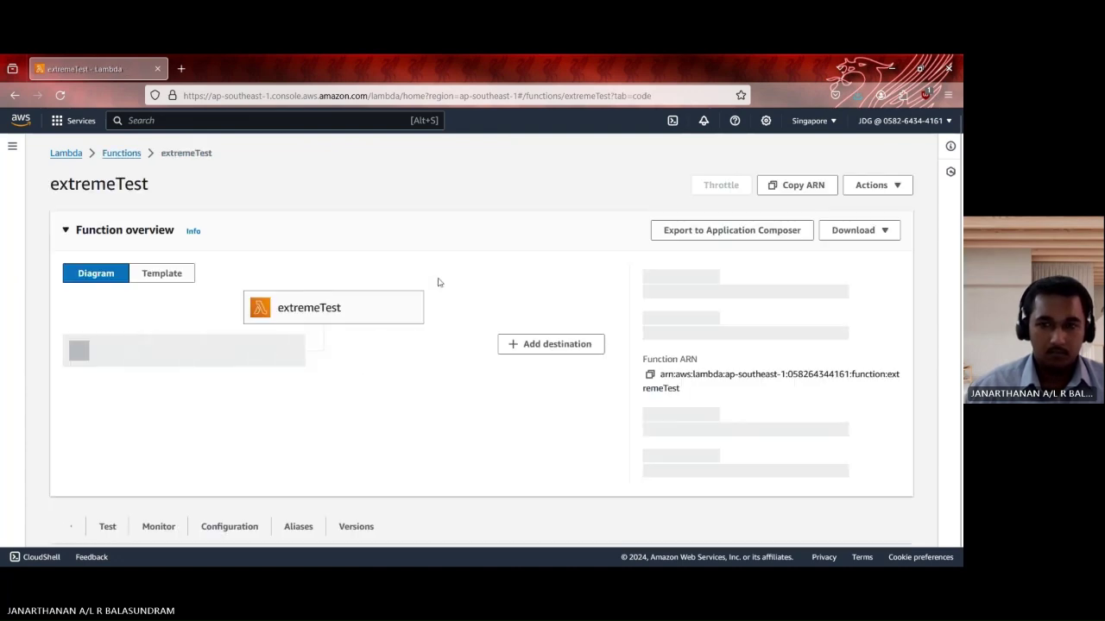
- Review extremeTest's code, highlighting the query execution ID on line 10 and SNS alert lines 29–34
scroll(438, 282, "down", 3)
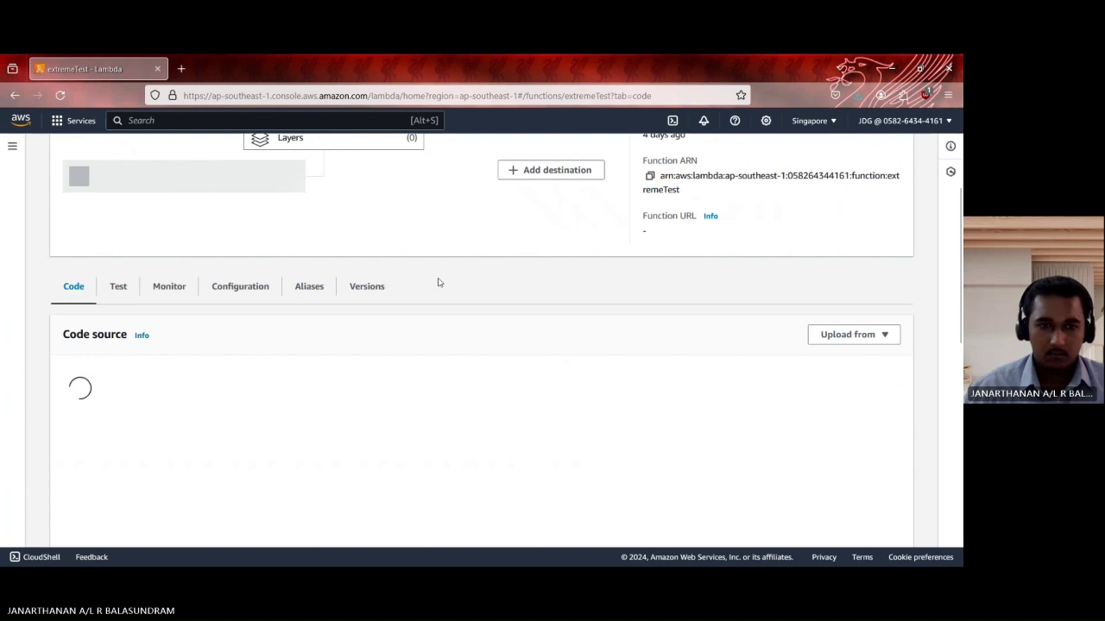
scroll(438, 283, "down", 2)
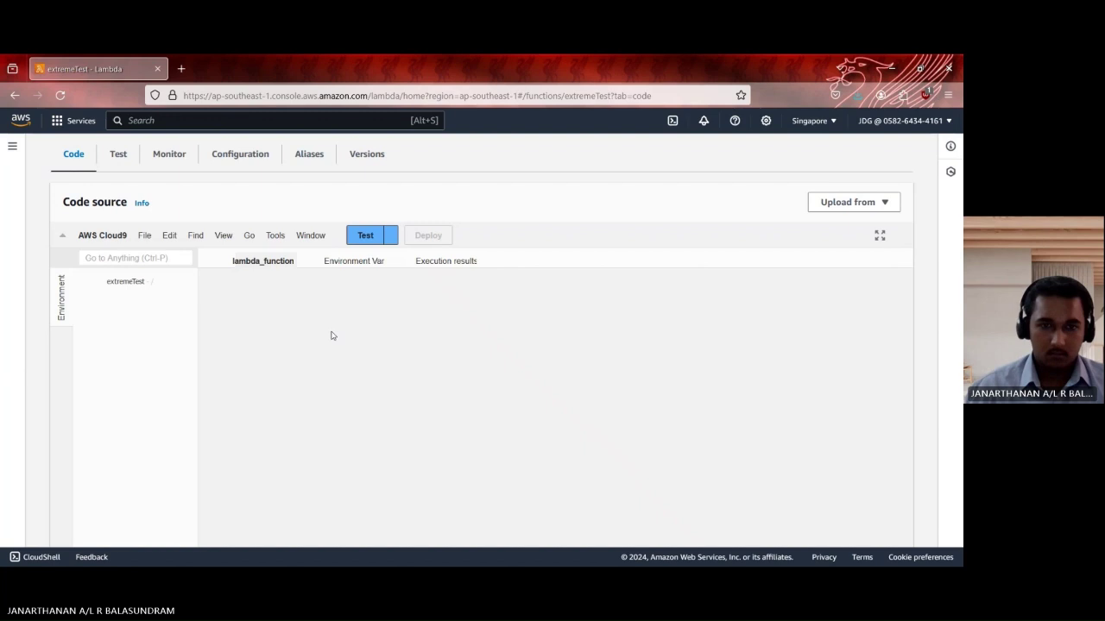
scroll(330, 335, "down", 5)
scroll(331, 336, "up", 3)
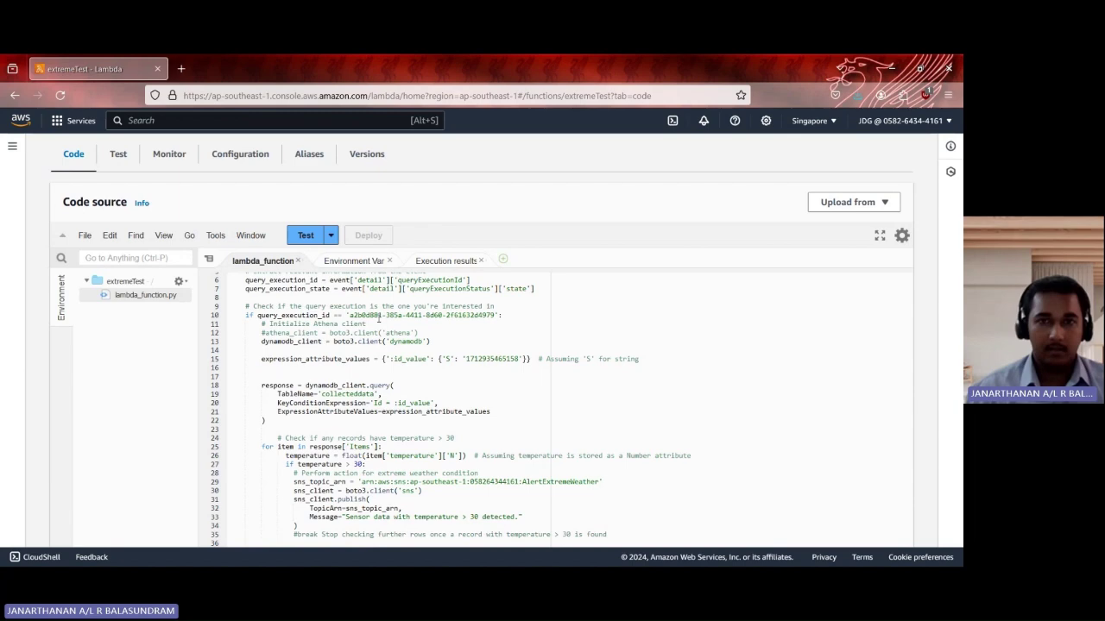
scroll(393, 315, "up", 5)
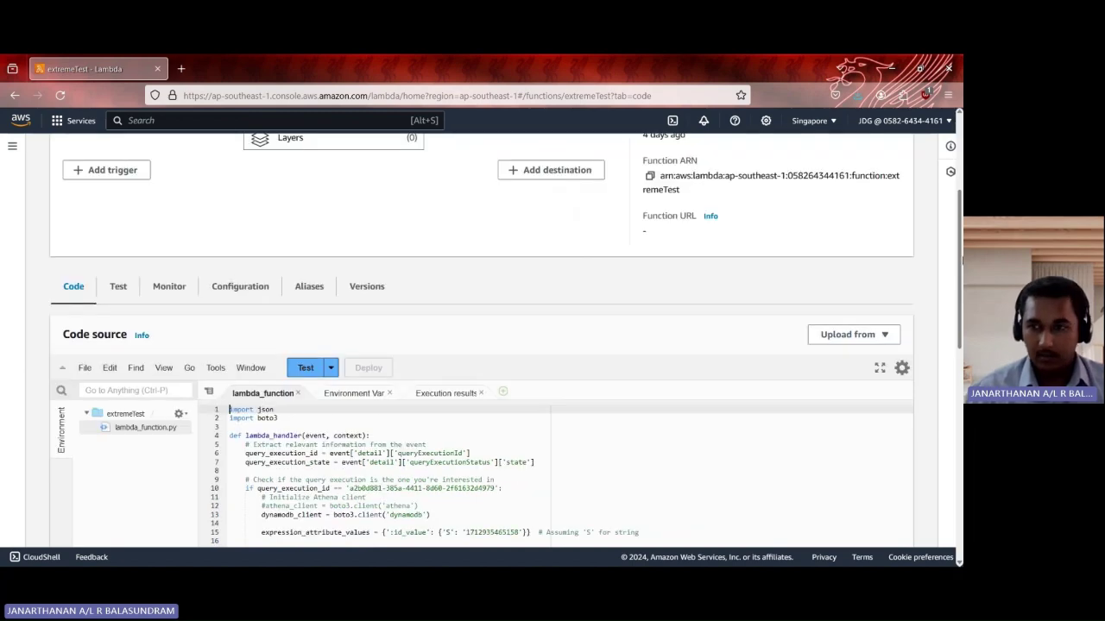
scroll(960, 257, "down", 3)
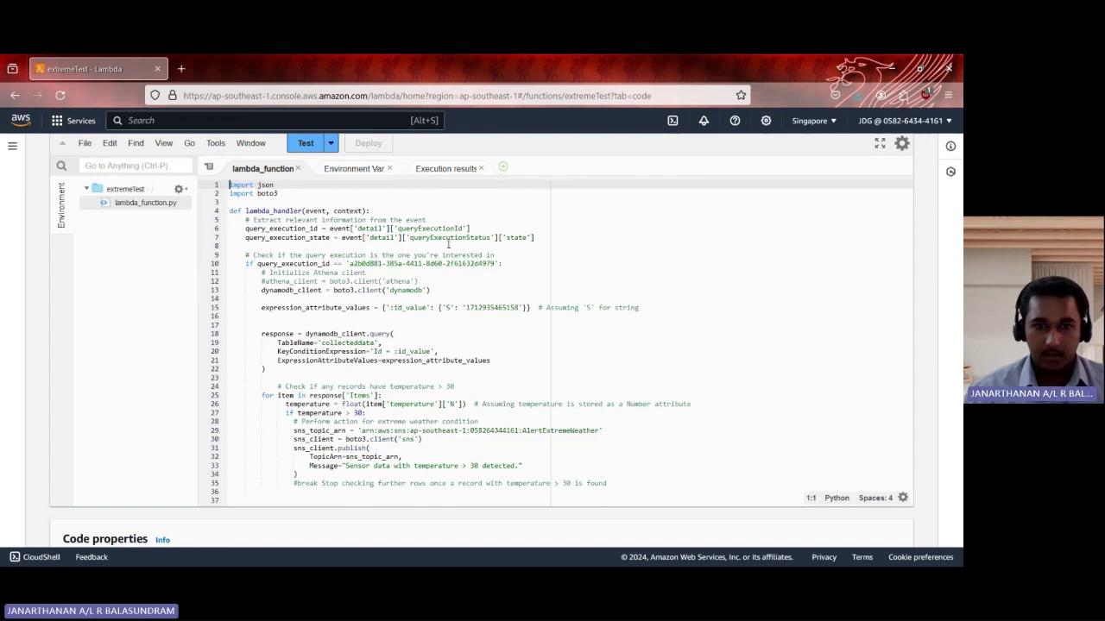
left_click_drag(345, 264, 495, 263)
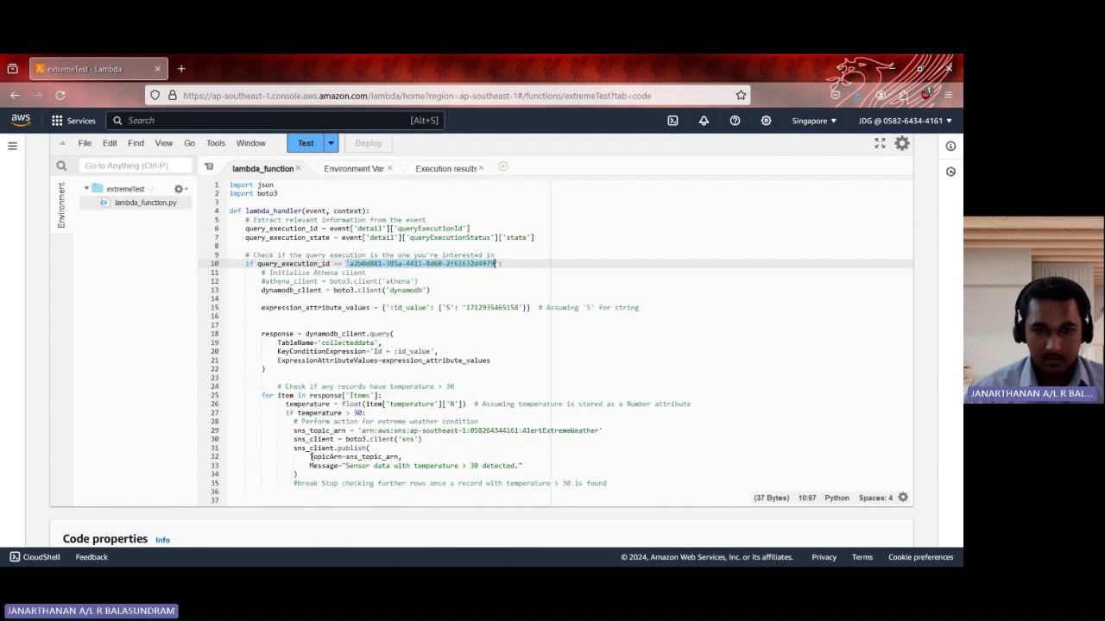
left_click_drag(293, 430, 298, 474)
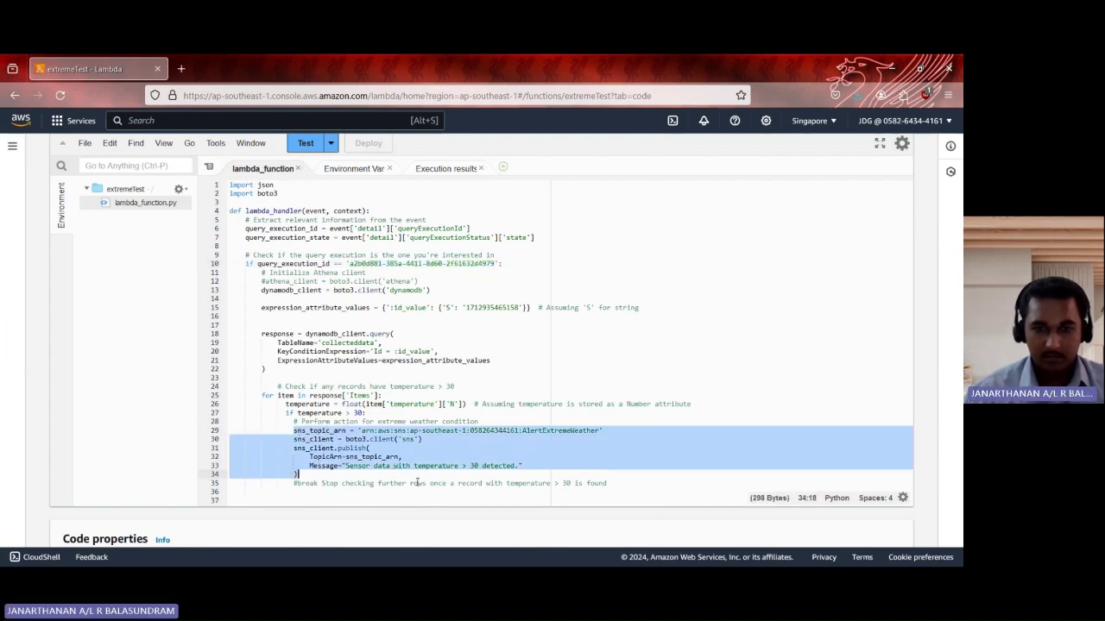
left_click(389, 457)
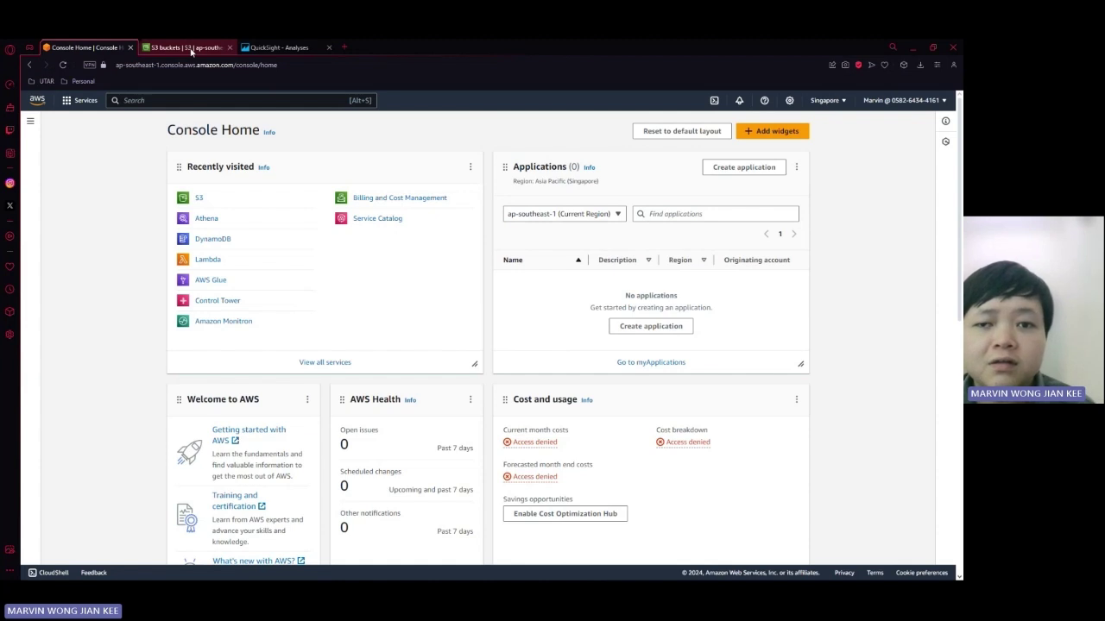
left_click(192, 48)
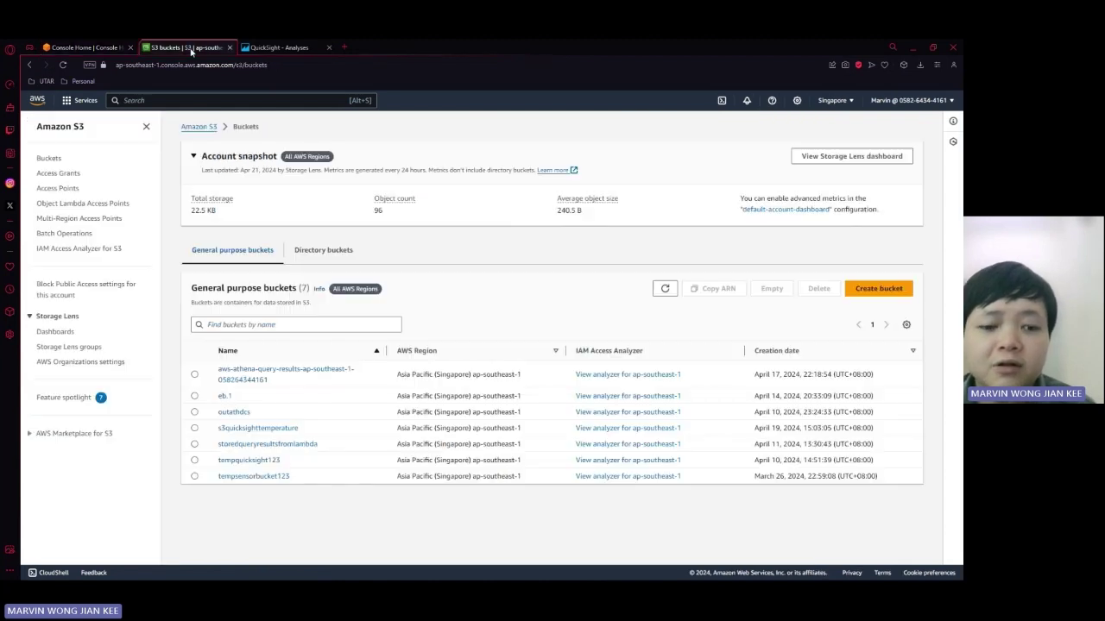
- Copy the S3 URI of manifest.json in the s3quicksighttemperature bucket
left_click(269, 429)
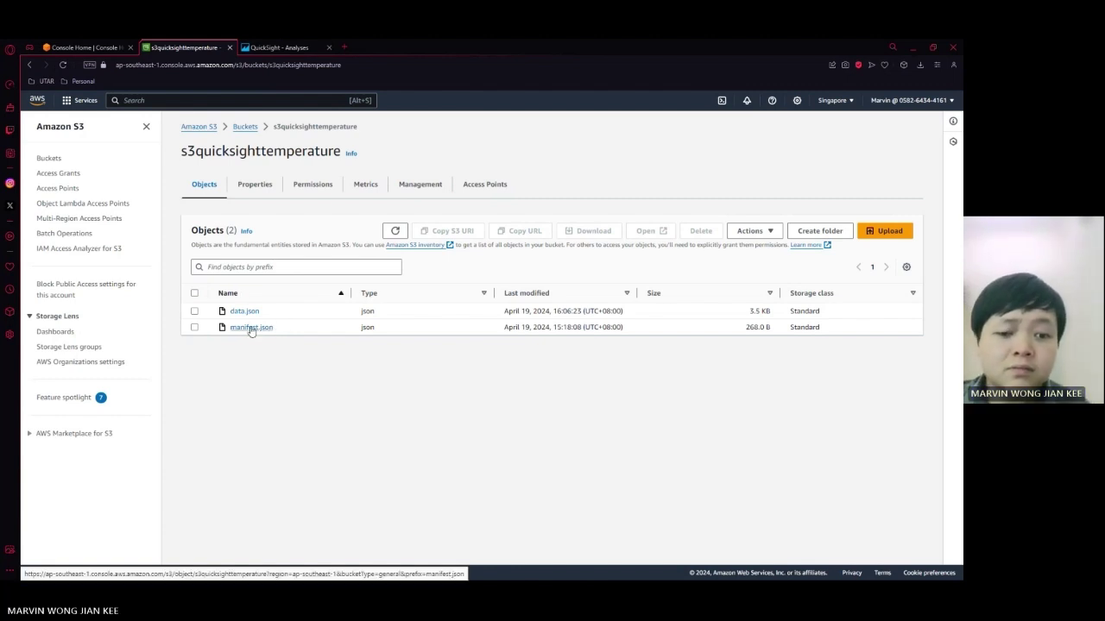
left_click(250, 328)
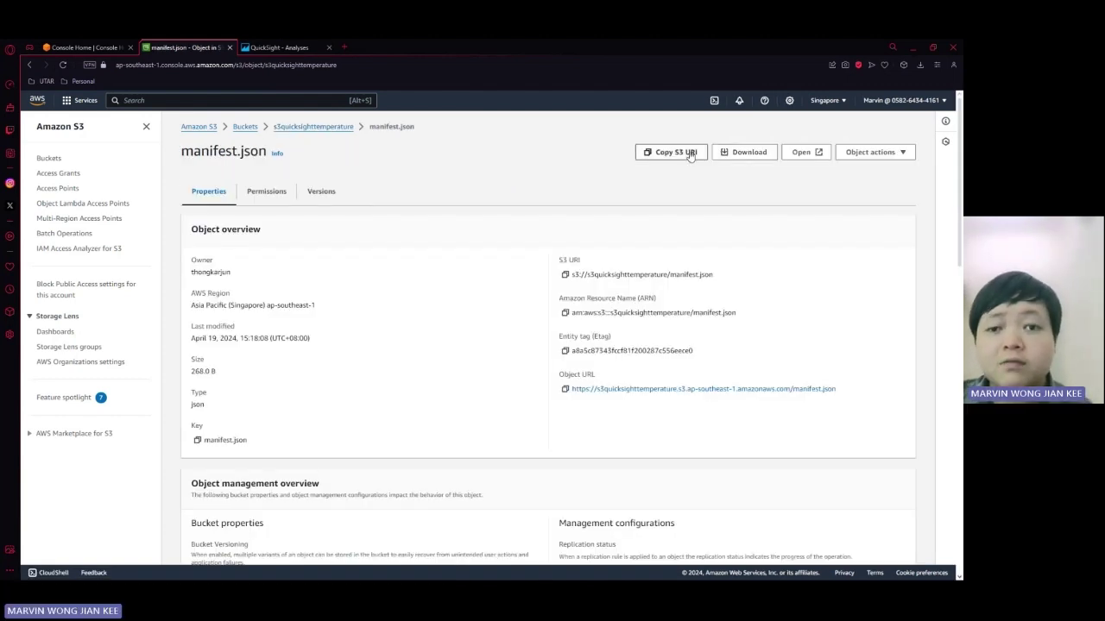
left_click(692, 155)
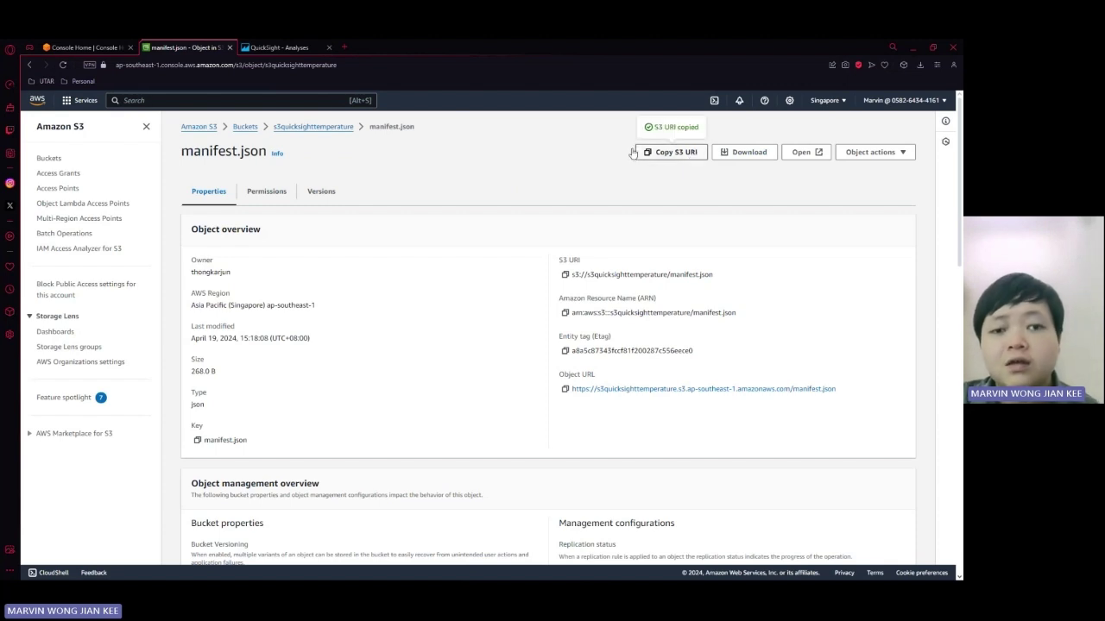
left_click(278, 47)
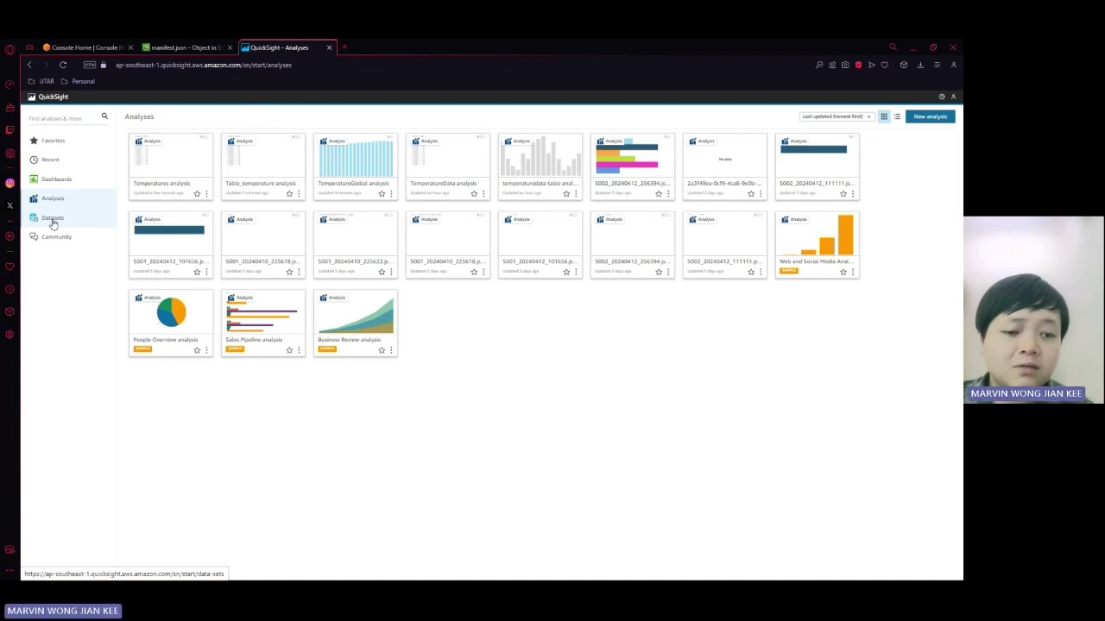
- Start a new S3 dataset in QuickSight with the data source named TemperatureData
left_click(53, 221)
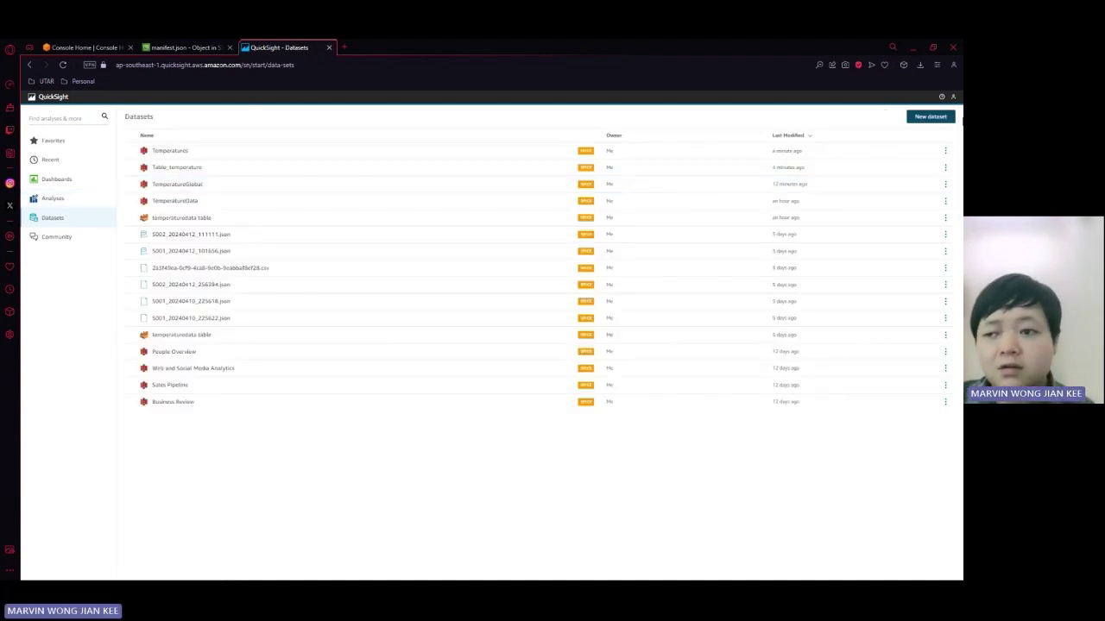
left_click(930, 116)
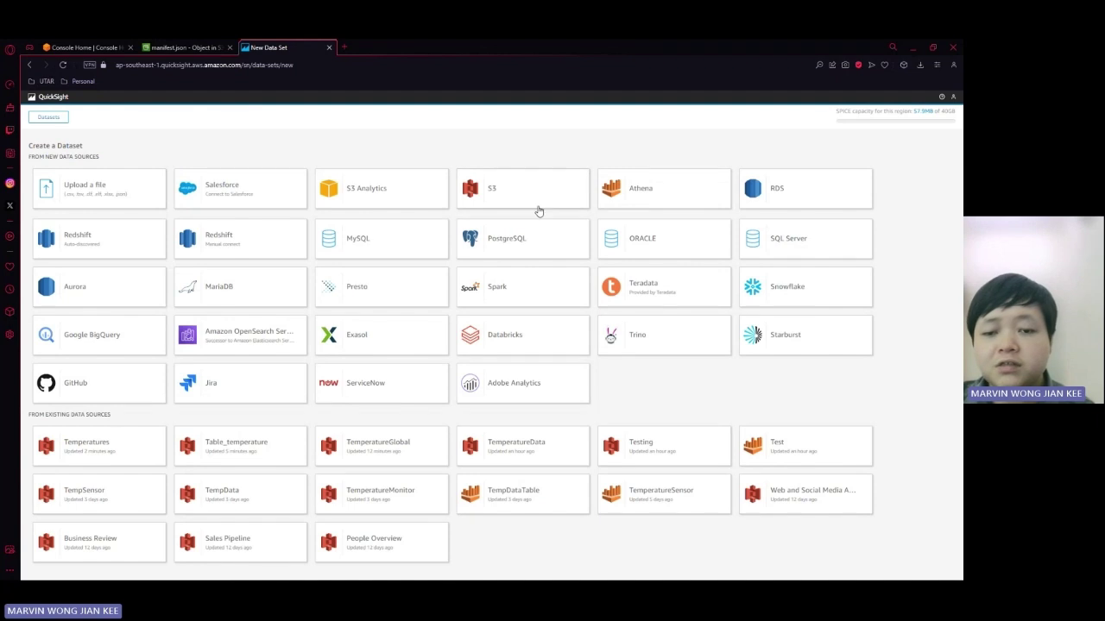
left_click(530, 179)
left_click(527, 149)
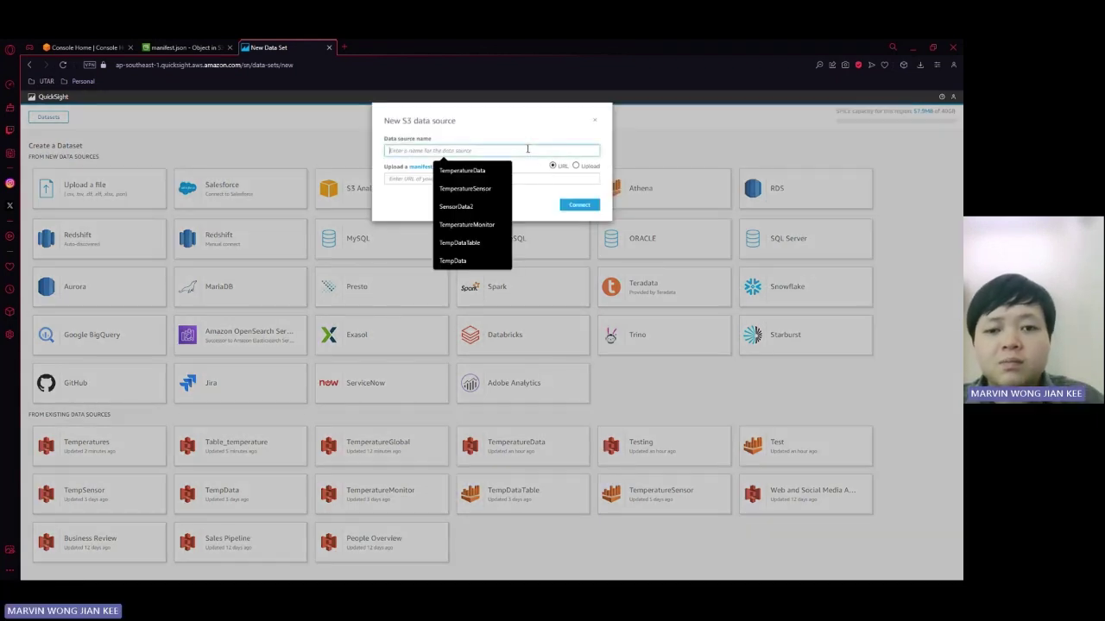
key("Return")
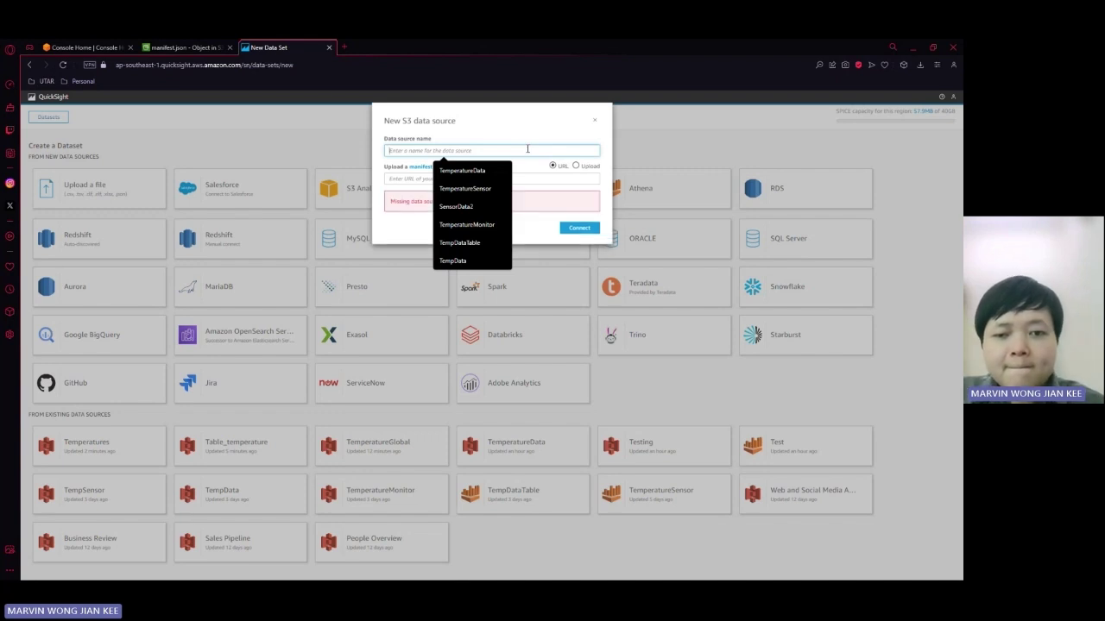
type("Te")
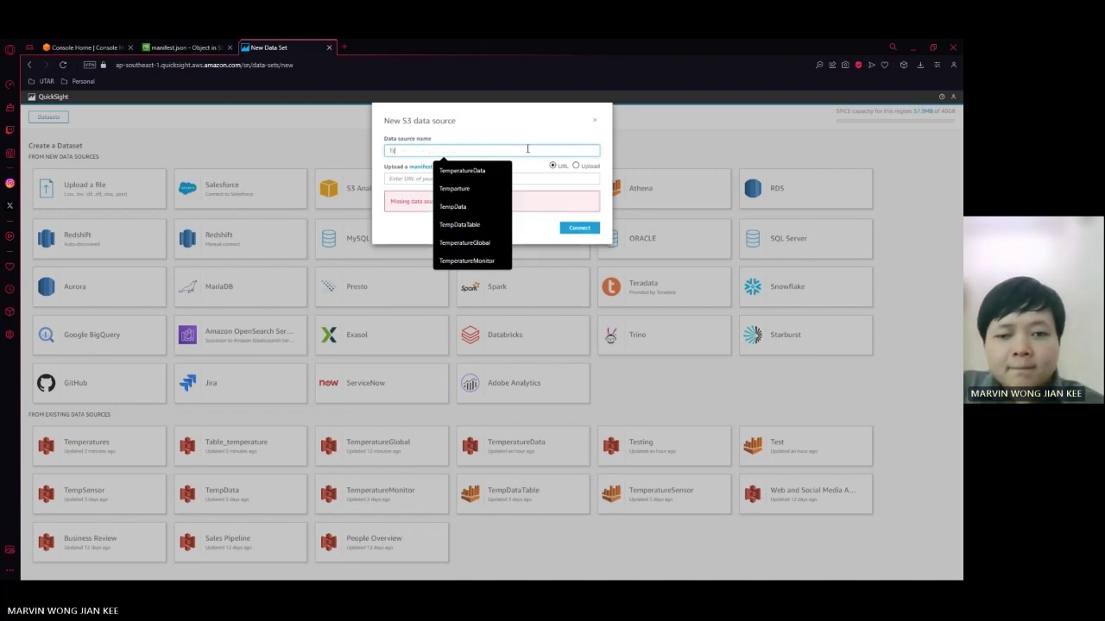
type("mperature")
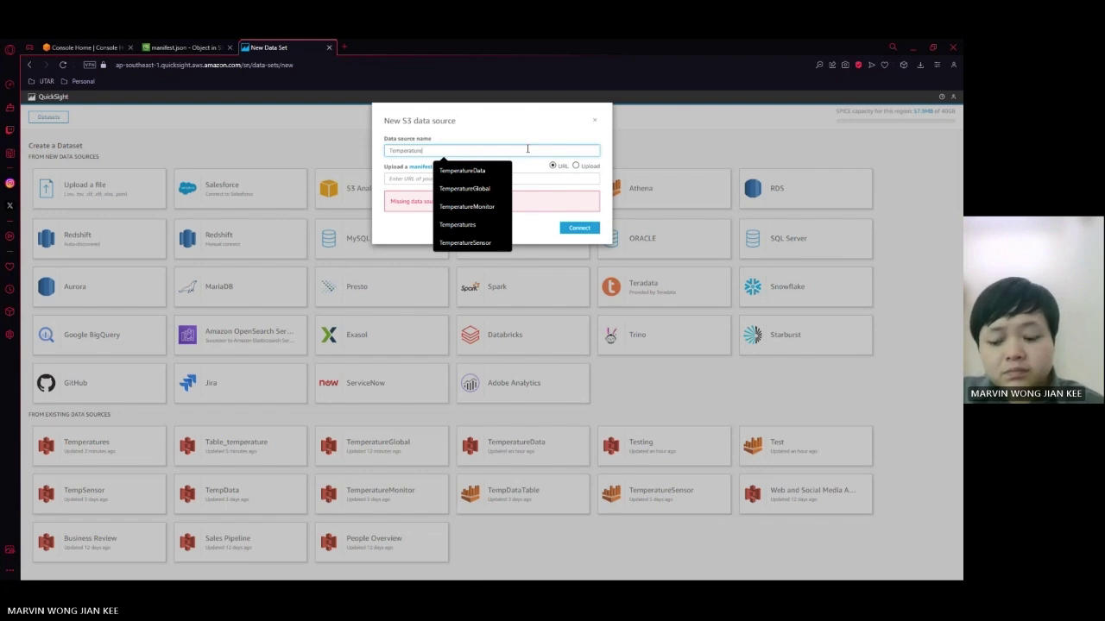
key("Down")
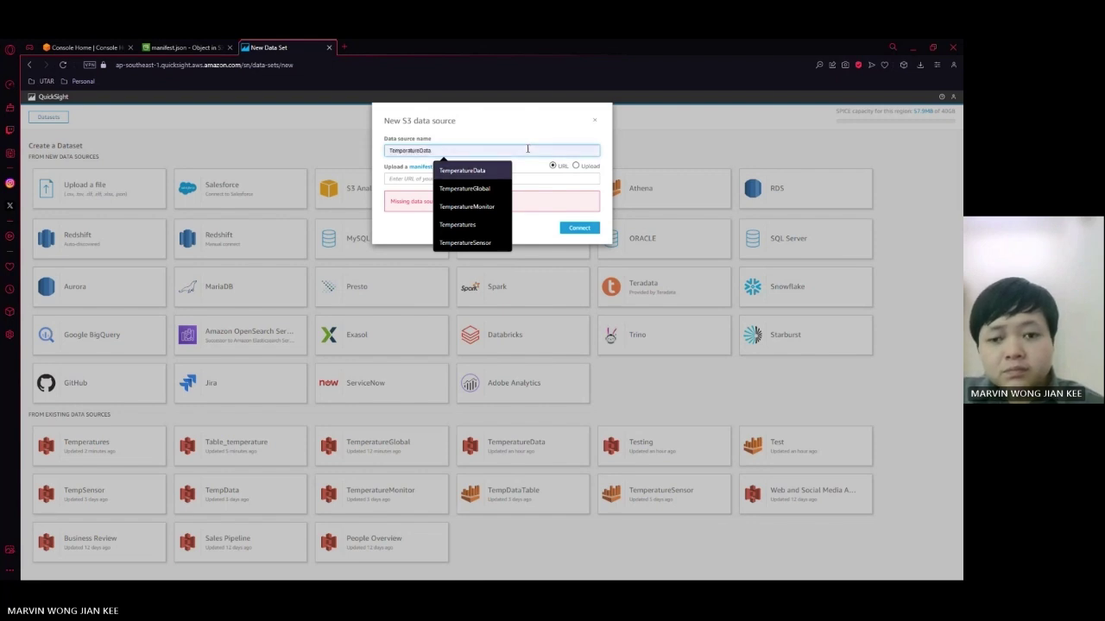
key("Return")
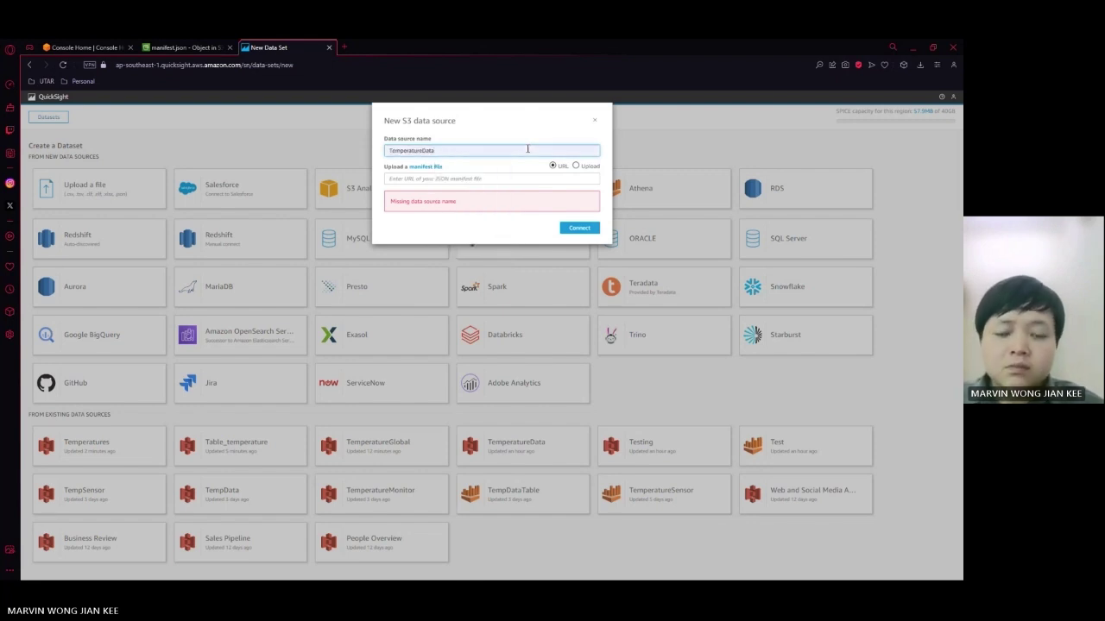
- Paste the manifest.json S3 URI, connect, and start visualizing the TemperatureData dataset
left_click(499, 179)
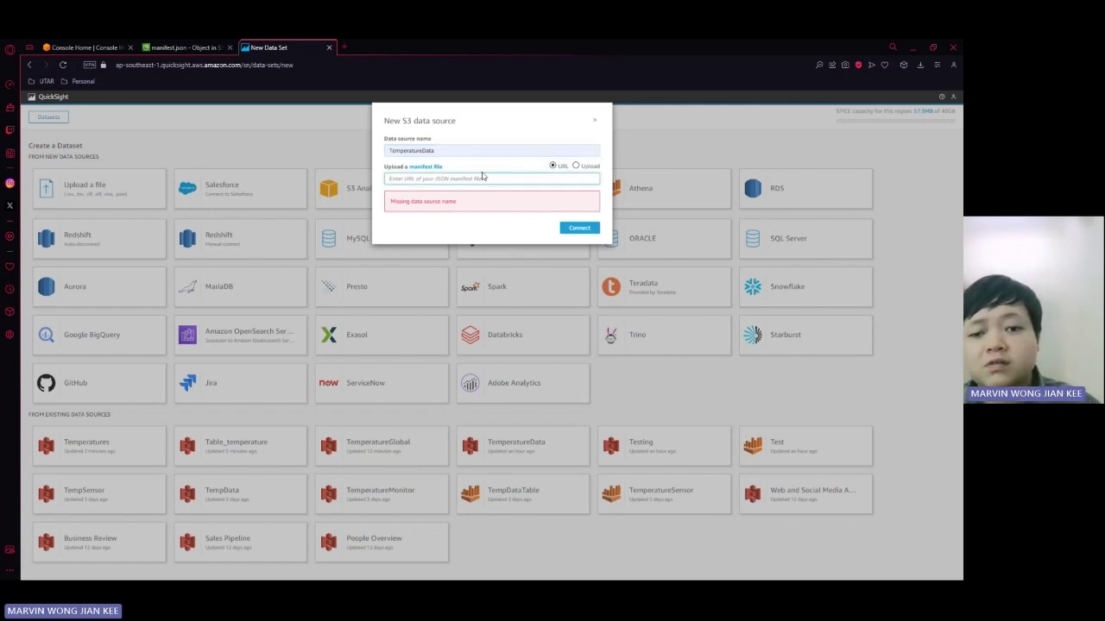
key("ctrl+v")
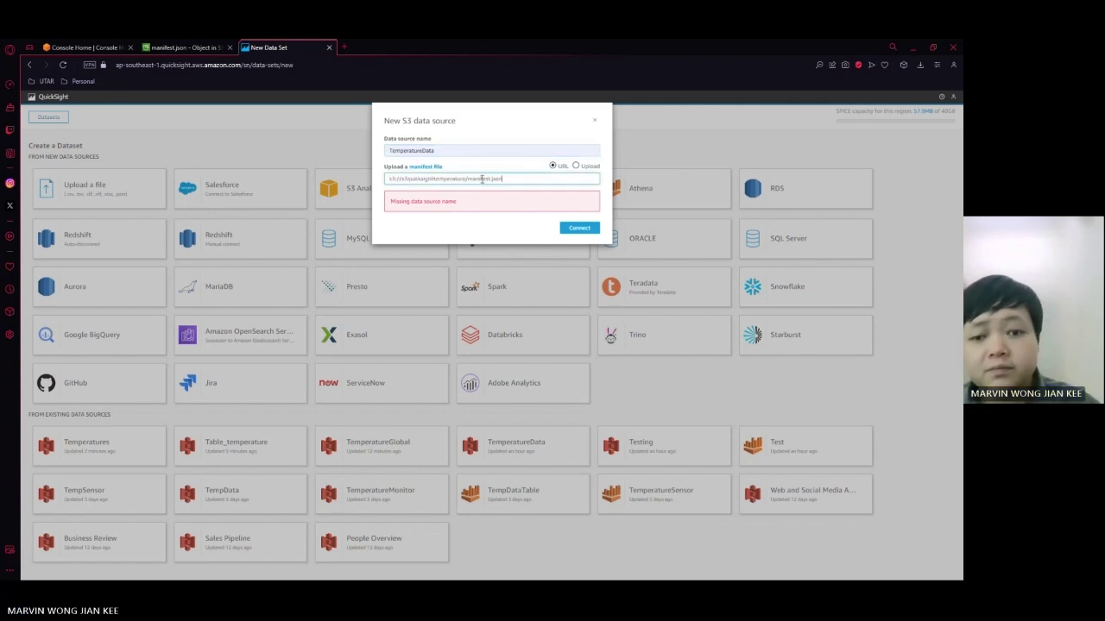
left_click(590, 231)
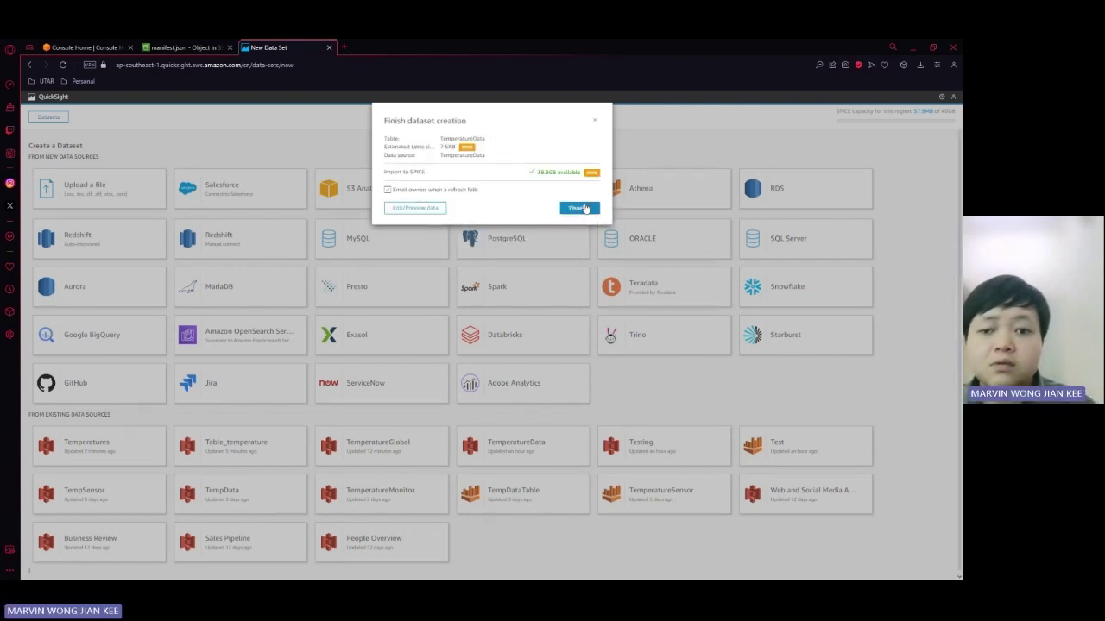
left_click(588, 210)
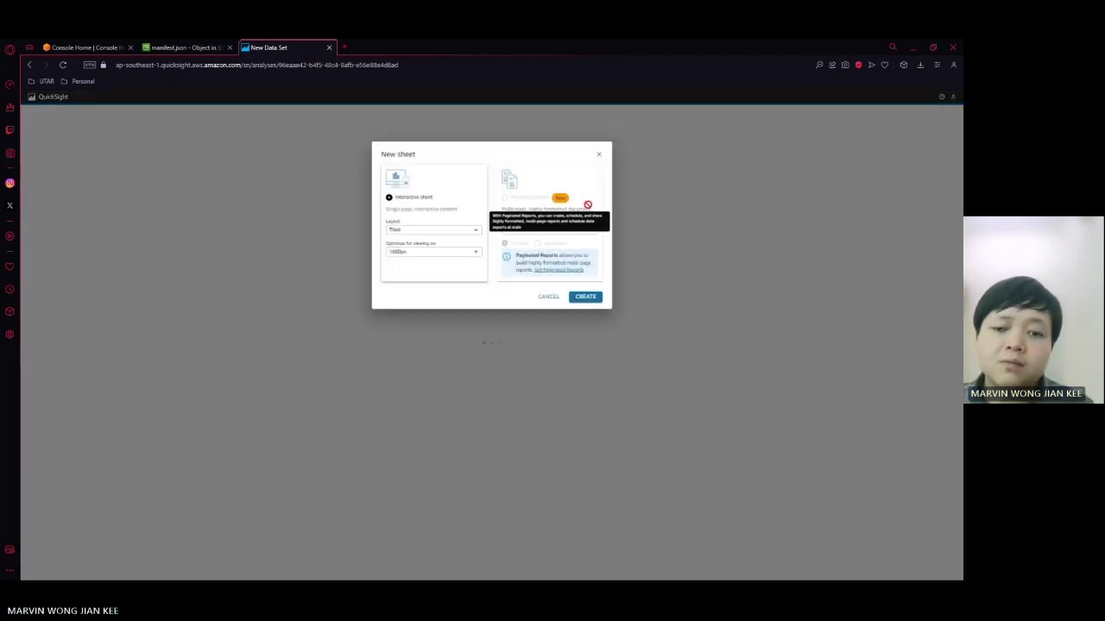
- Create an interactive sheet with a table grouped by sensorid and id, summing temperature
left_click(584, 296)
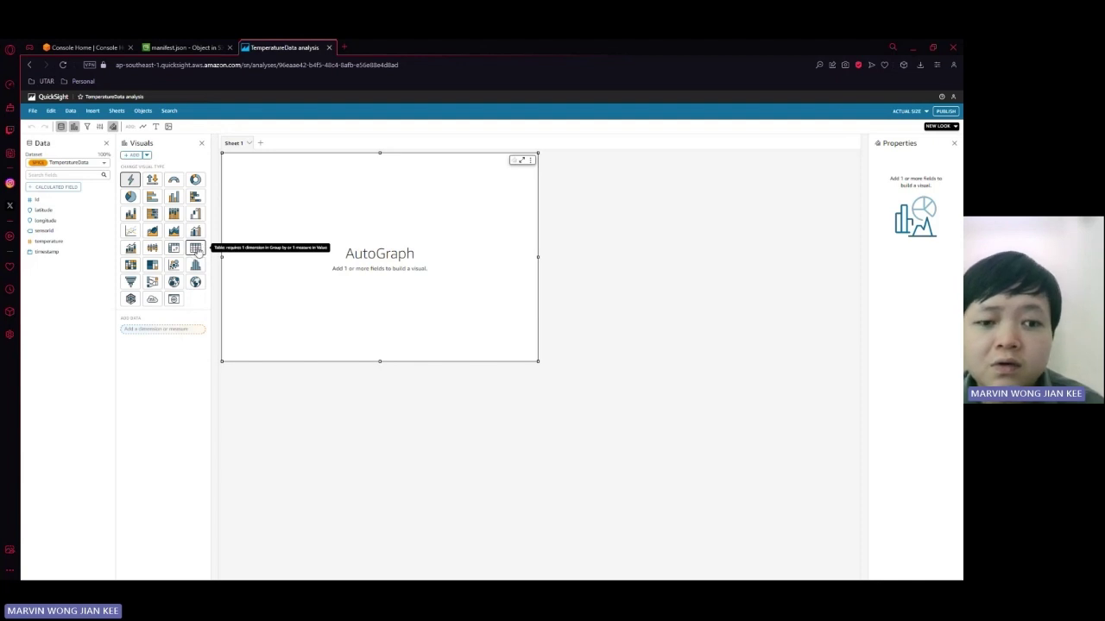
left_click(196, 248)
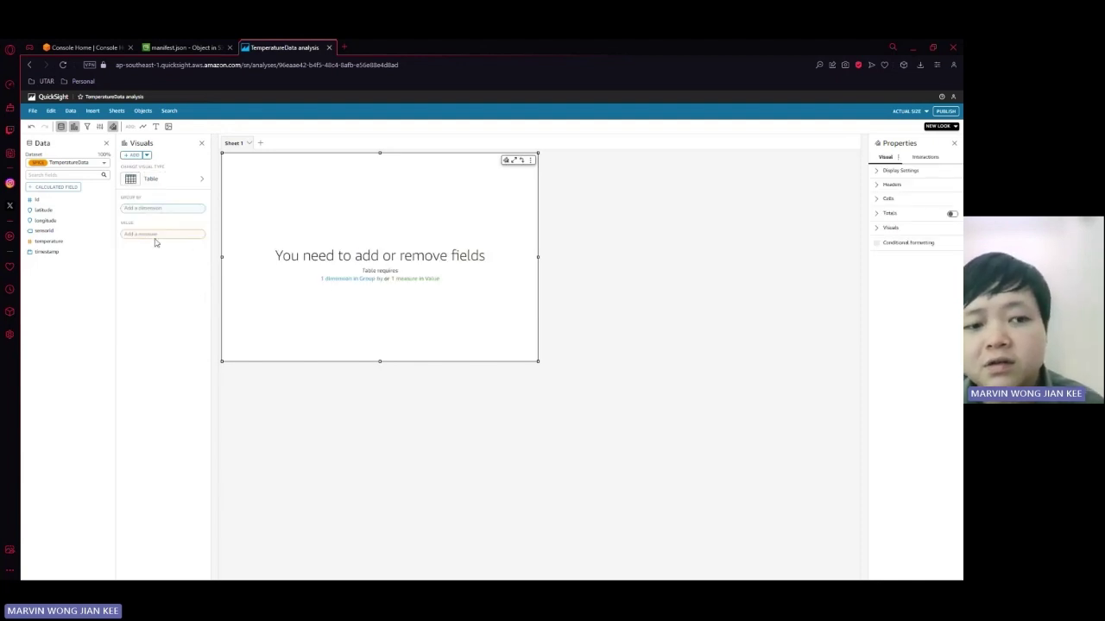
left_click(63, 232)
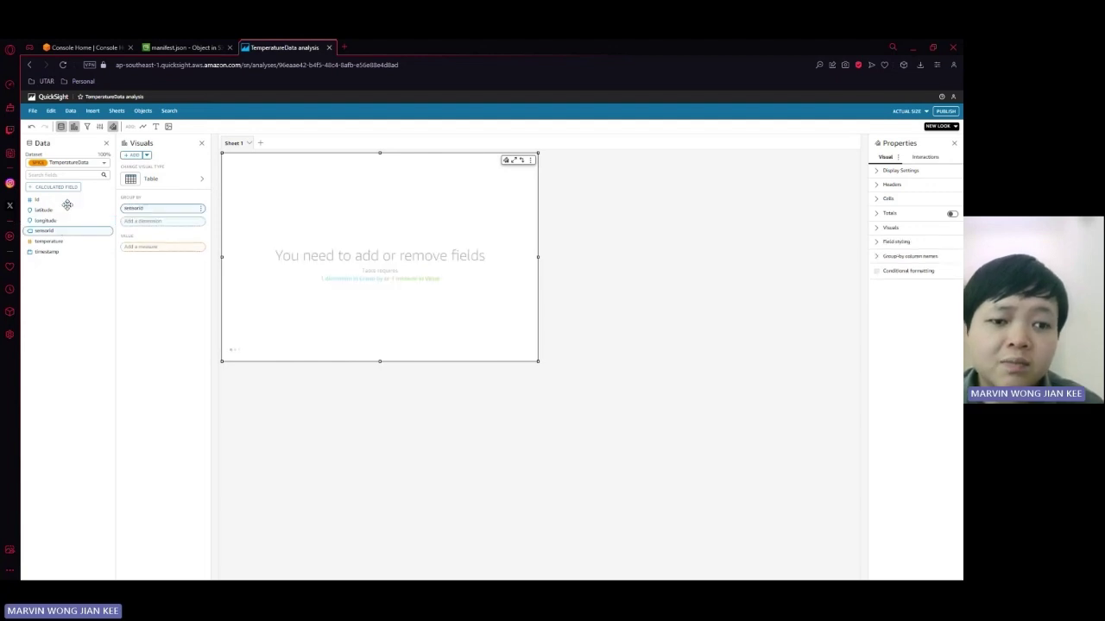
left_click(62, 202)
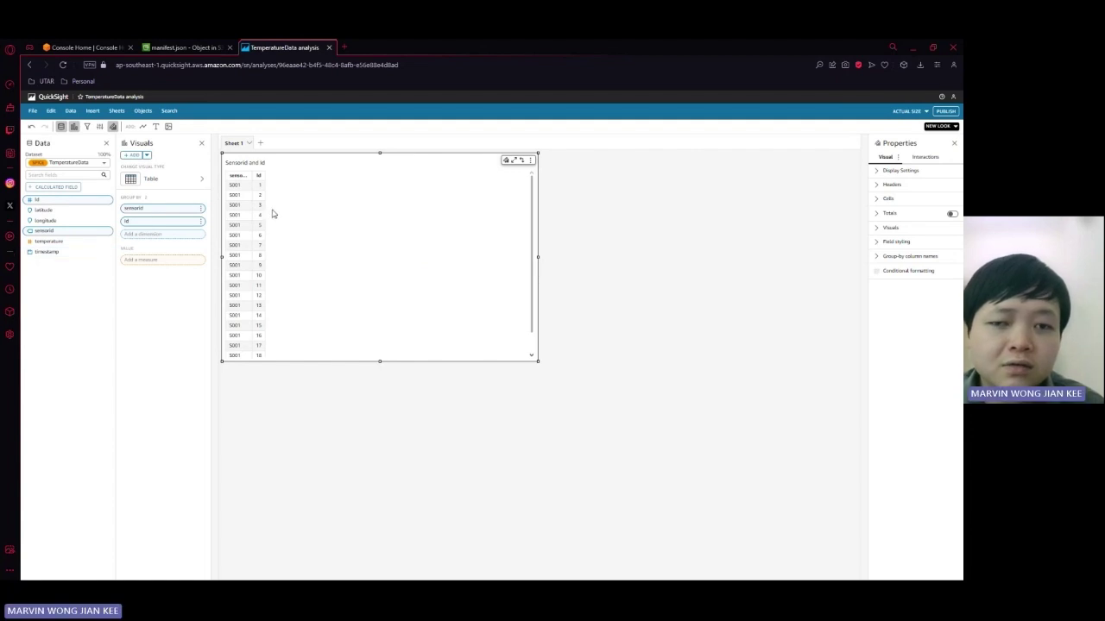
left_click(67, 243)
- Move timestamp from the table's values into Group by as the third dimension
left_click_drag(48, 251, 171, 271)
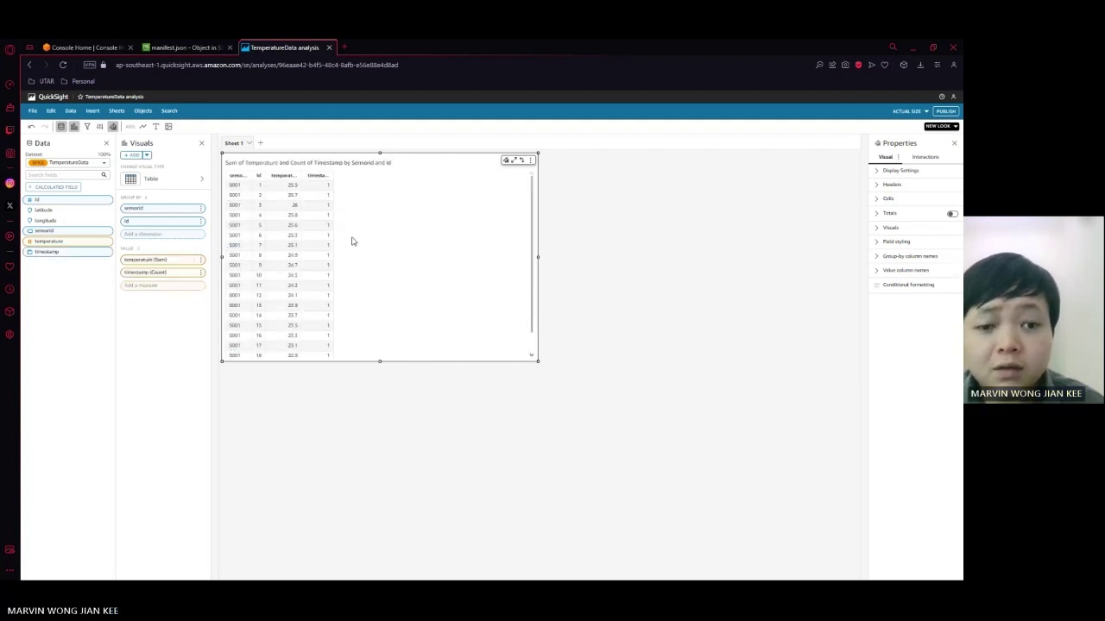
left_click(201, 272)
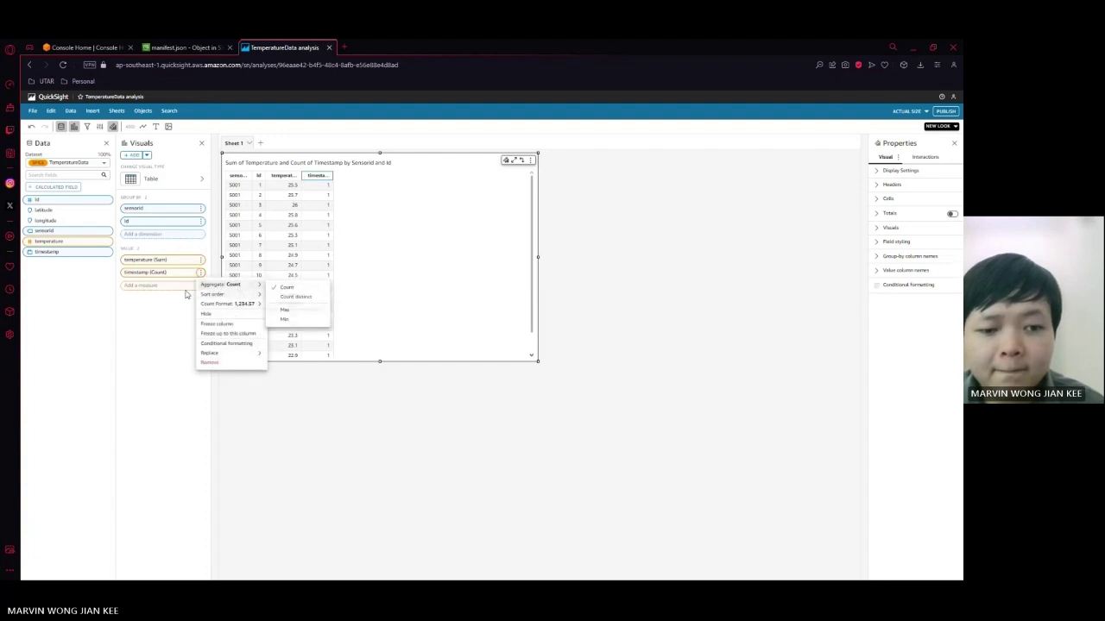
left_click_drag(156, 272, 64, 252)
left_click(73, 252)
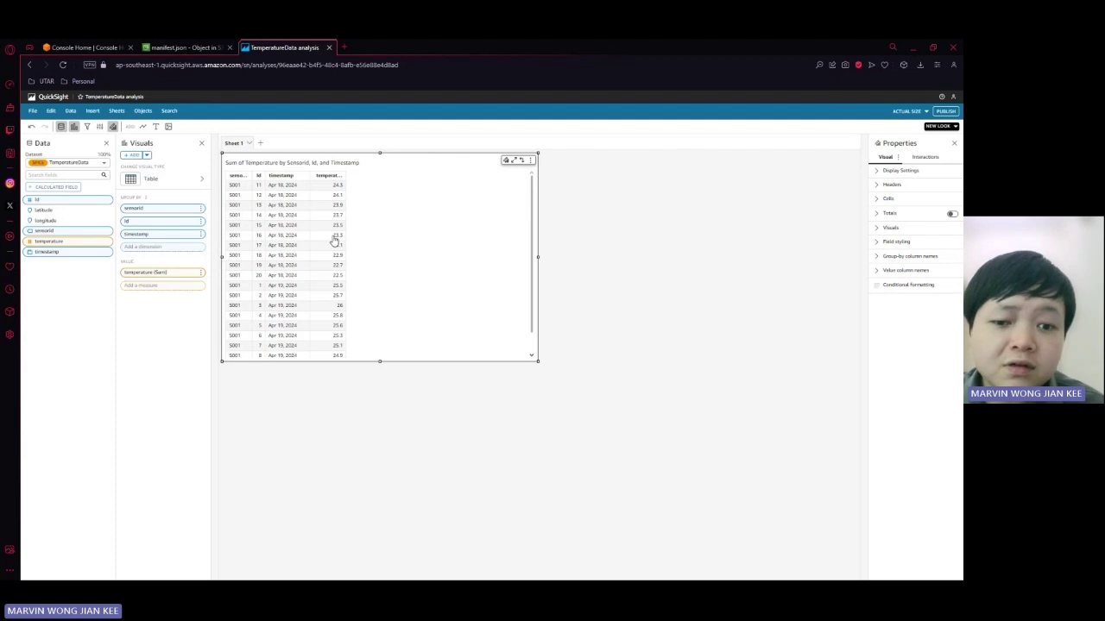
scroll(338, 242, "down", 1)
scroll(336, 302, "up", 1)
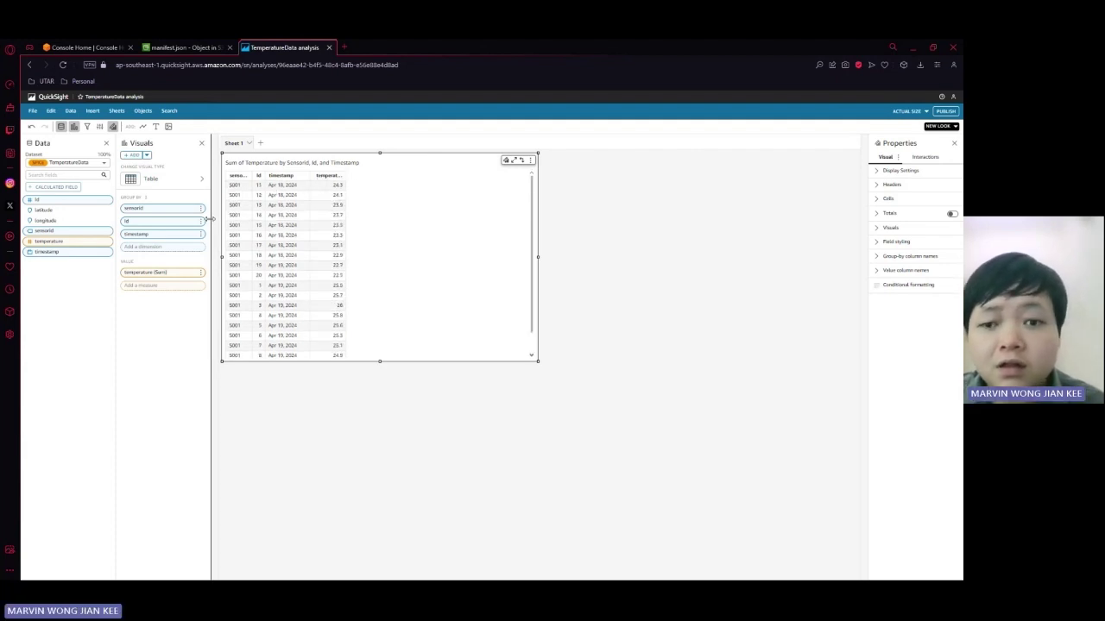
left_click(131, 156)
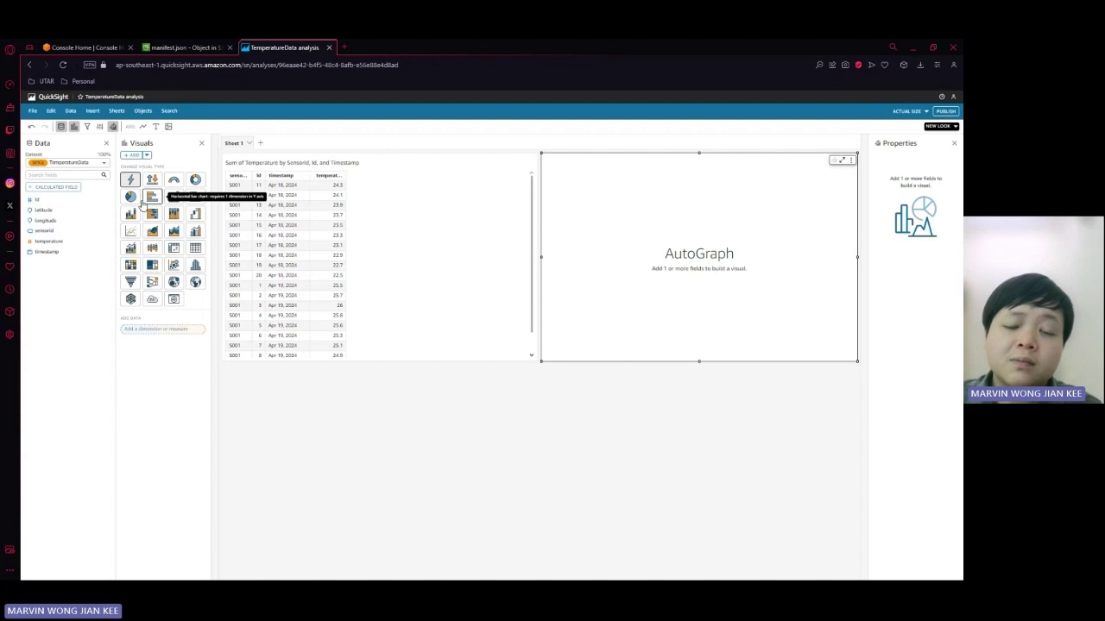
- Turn the new visual into a pie chart counting temperature readings per timestamp
left_click(130, 198)
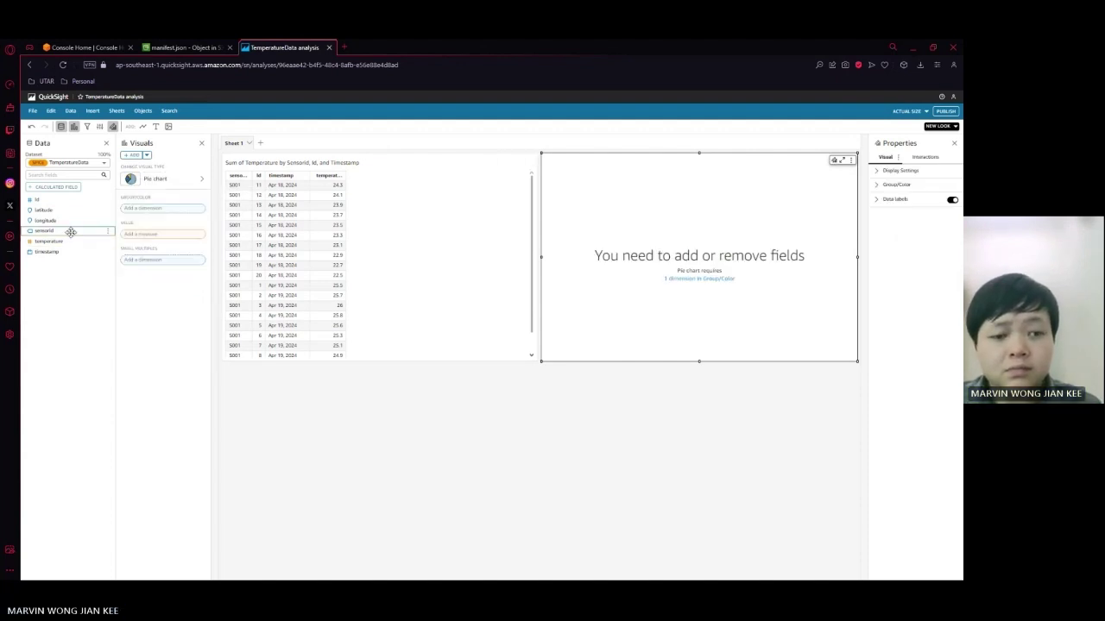
left_click_drag(65, 248, 178, 227)
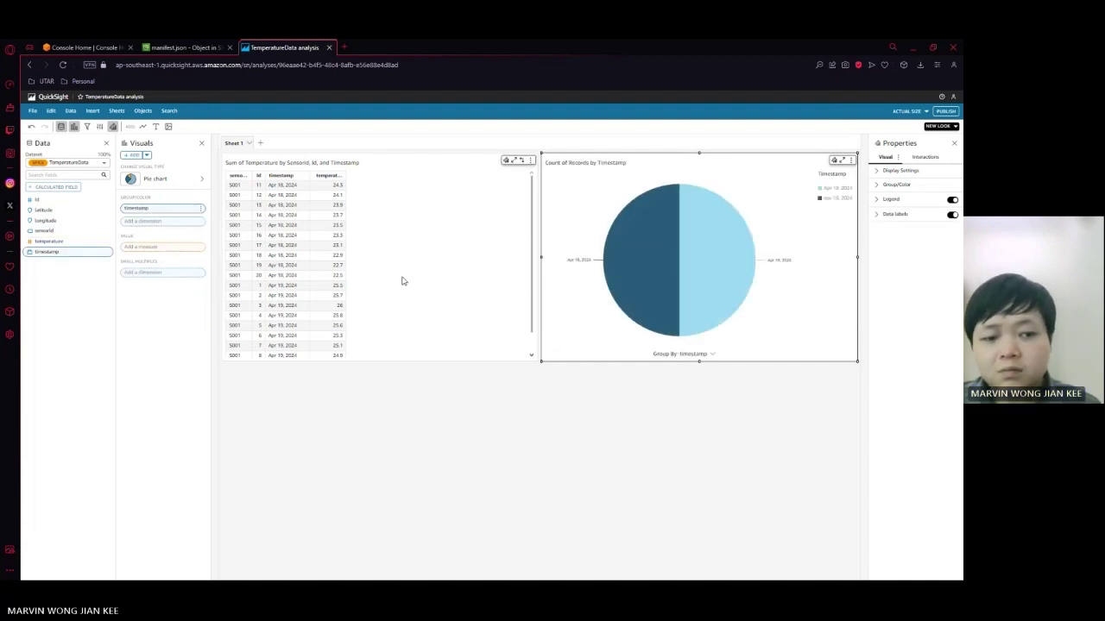
left_click(71, 241)
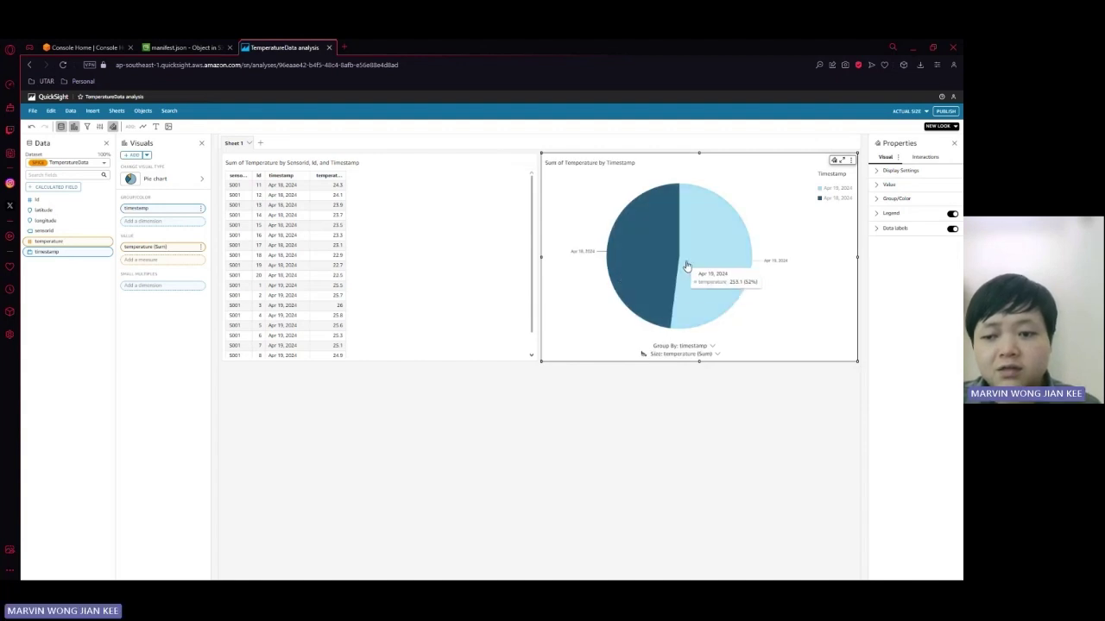
left_click(200, 246)
mouse_move(229, 258)
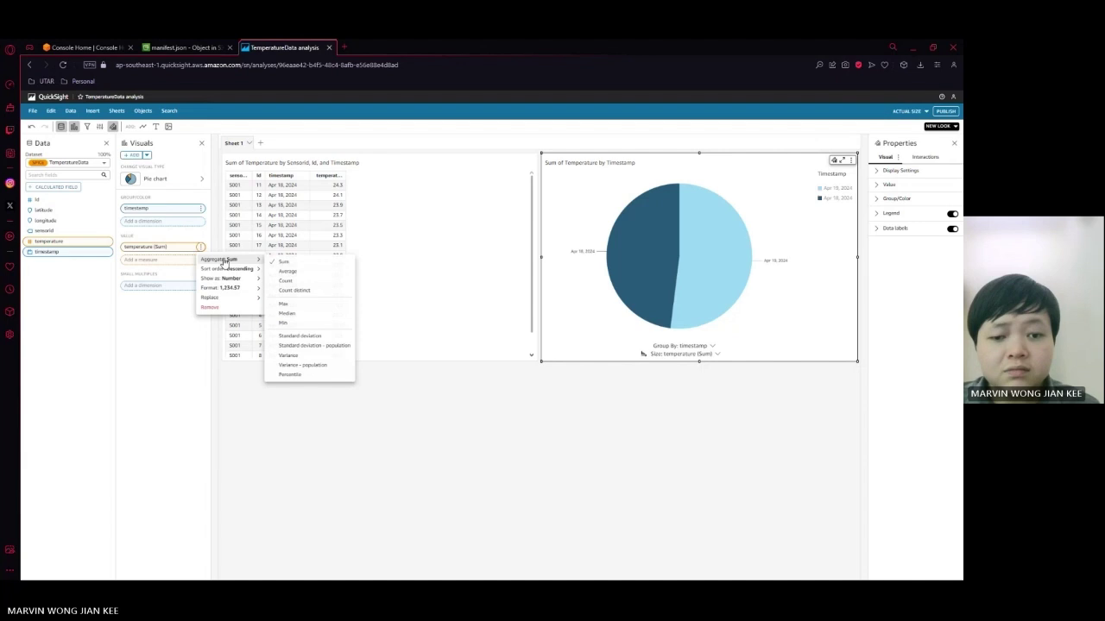
left_click(304, 284)
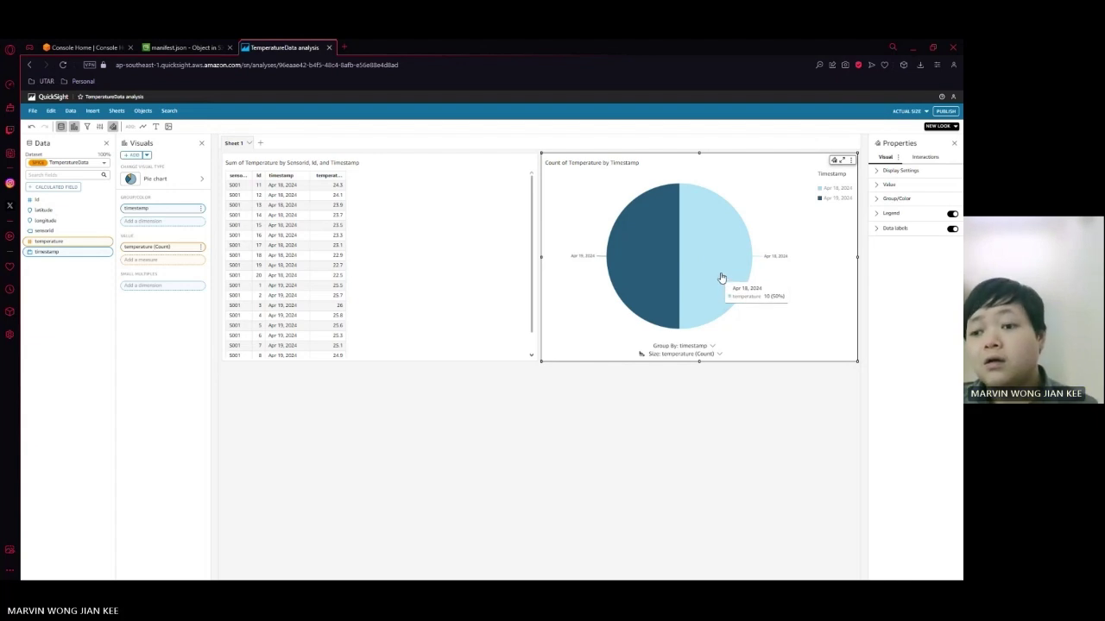
- Publish the table and pie chart analysis as the new SensorTemperature dashboard
left_click(945, 113)
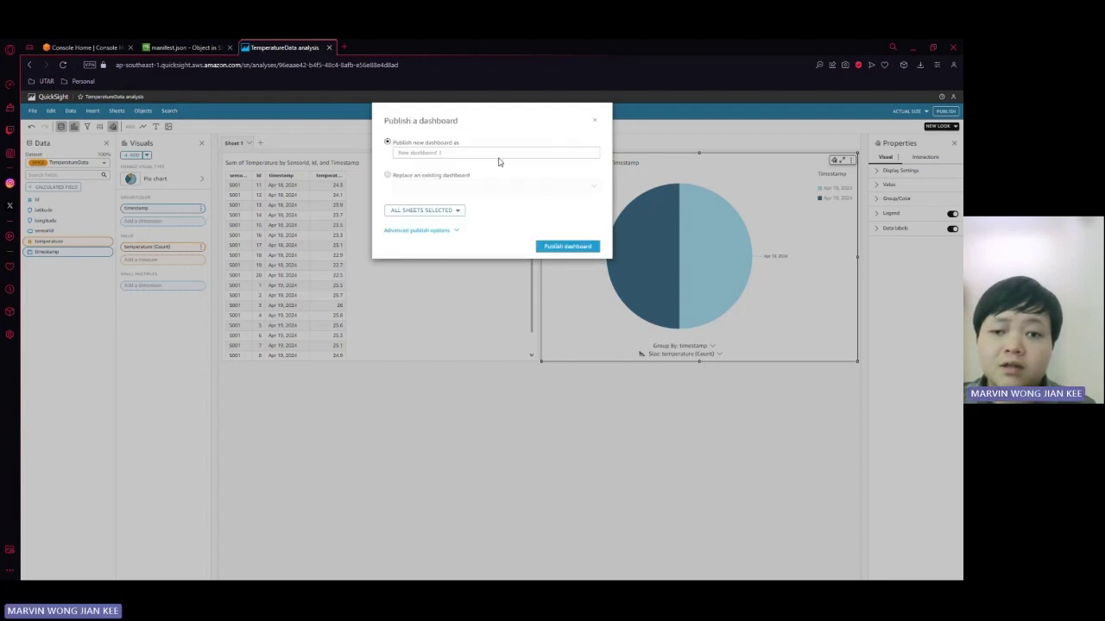
left_click(492, 153)
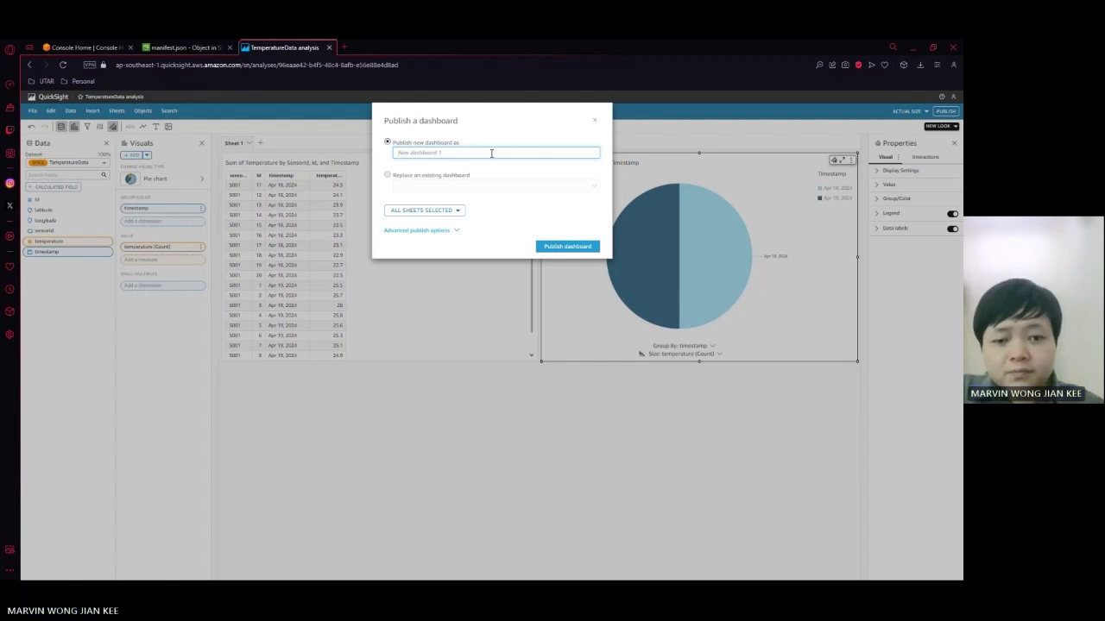
type("T")
key("BackSpace")
key("BackSpace")
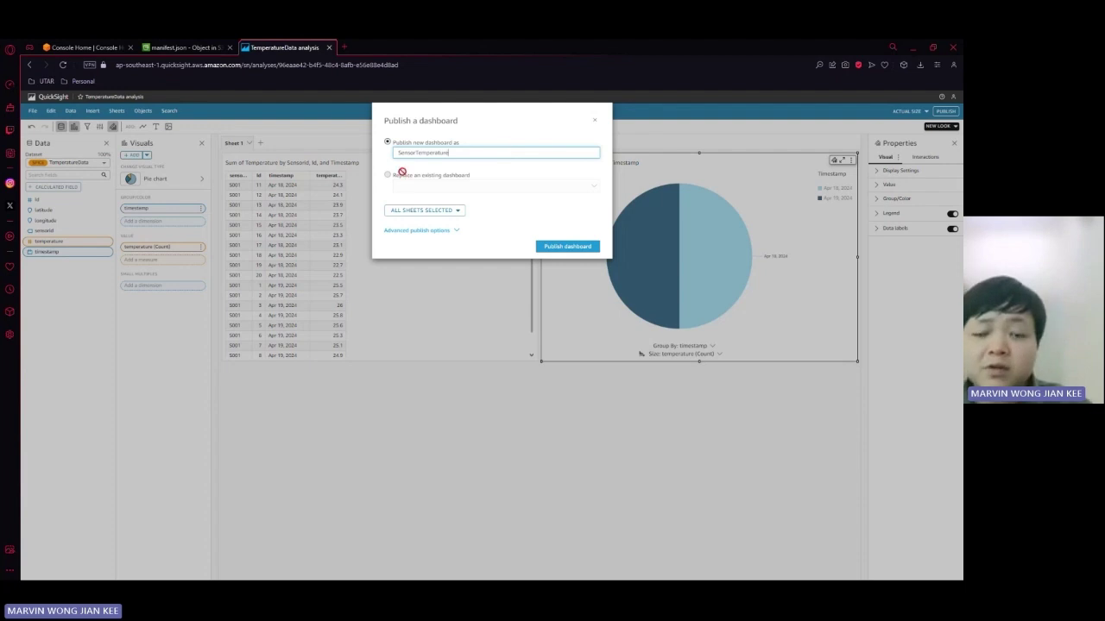
left_click(569, 248)
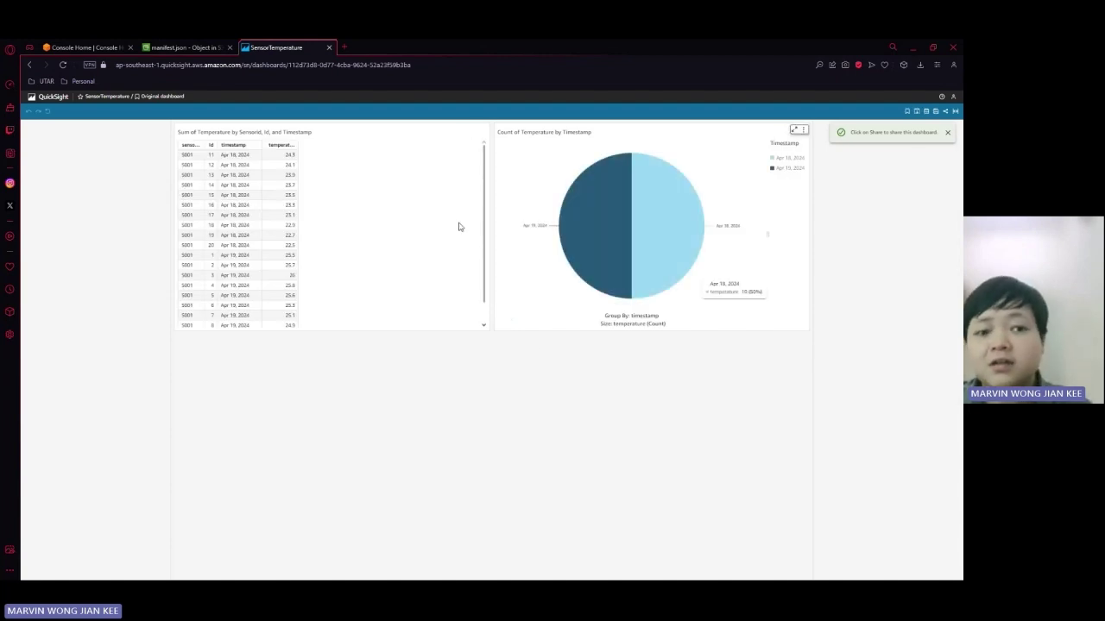
left_click(45, 102)
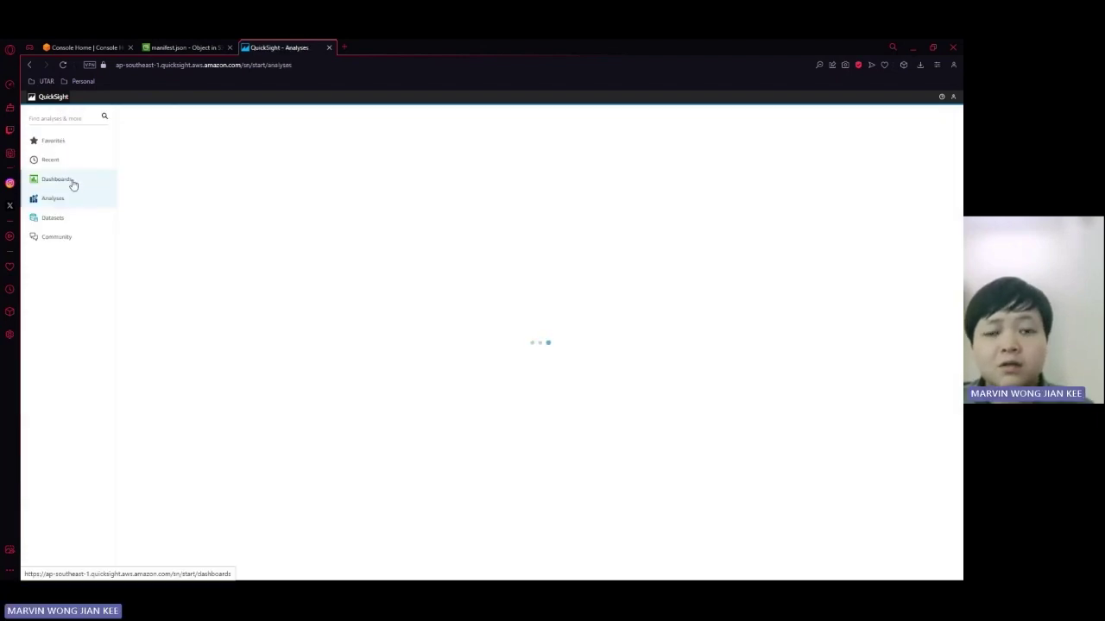
left_click(73, 185)
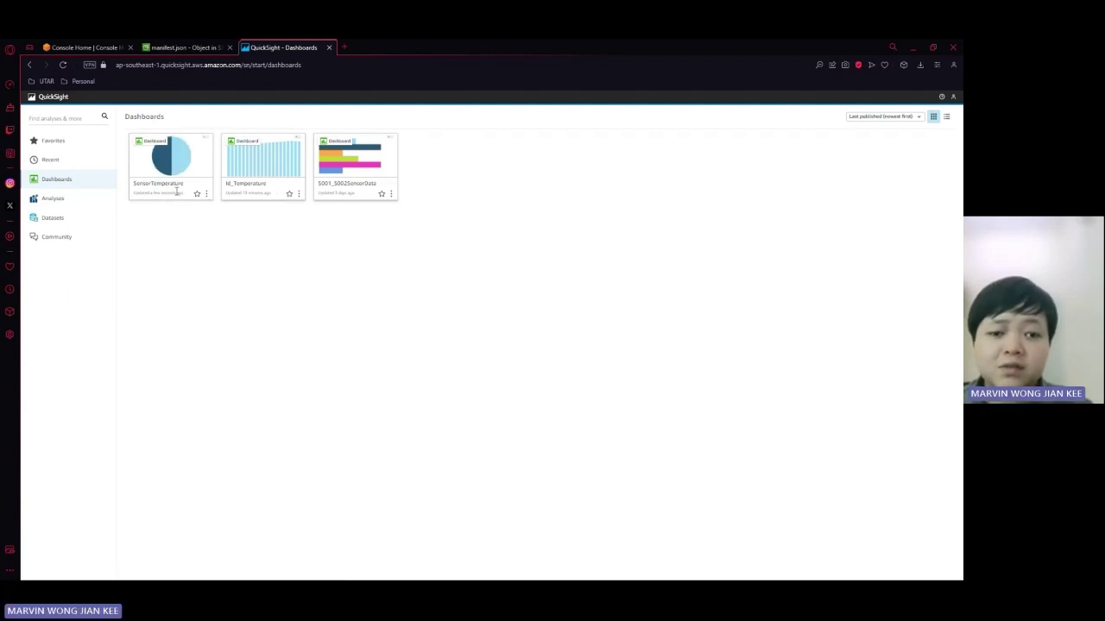
left_click(173, 157)
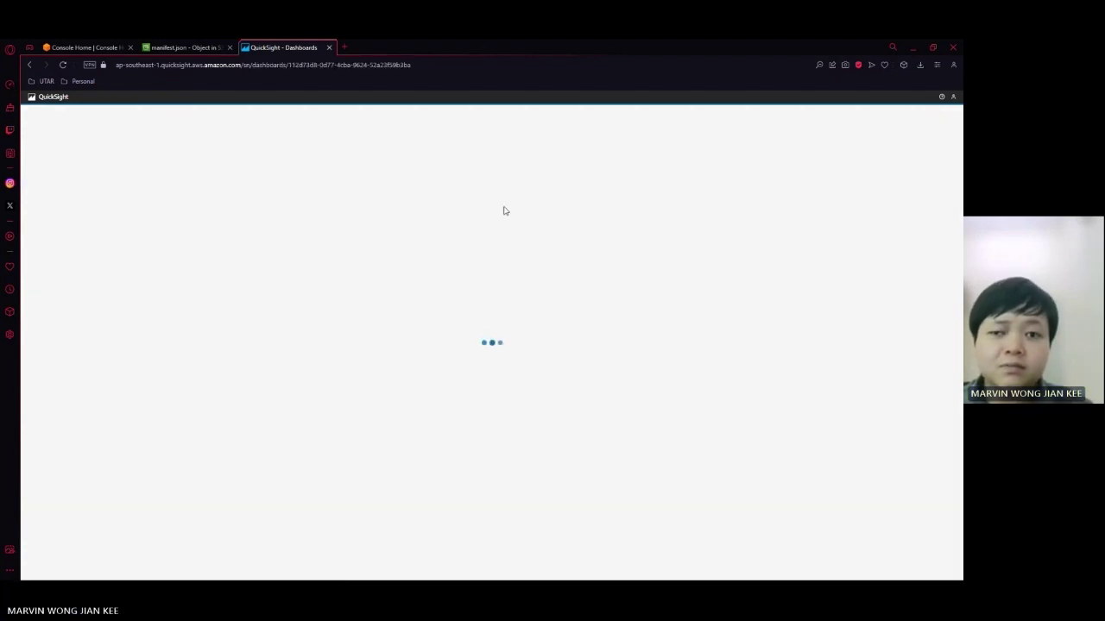